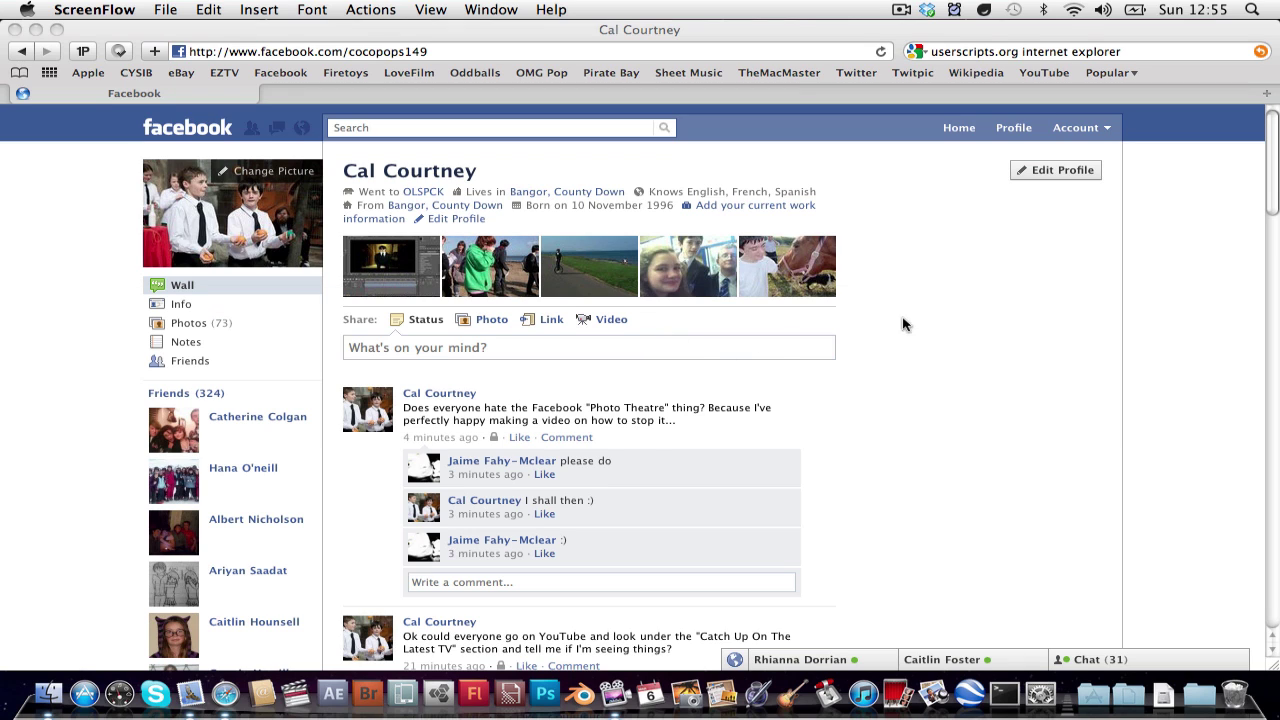
Open the first photo in the profile's photo strip in theater view, look over its layout and close it
{"action": "left_click", "coordinate": [920, 216]}
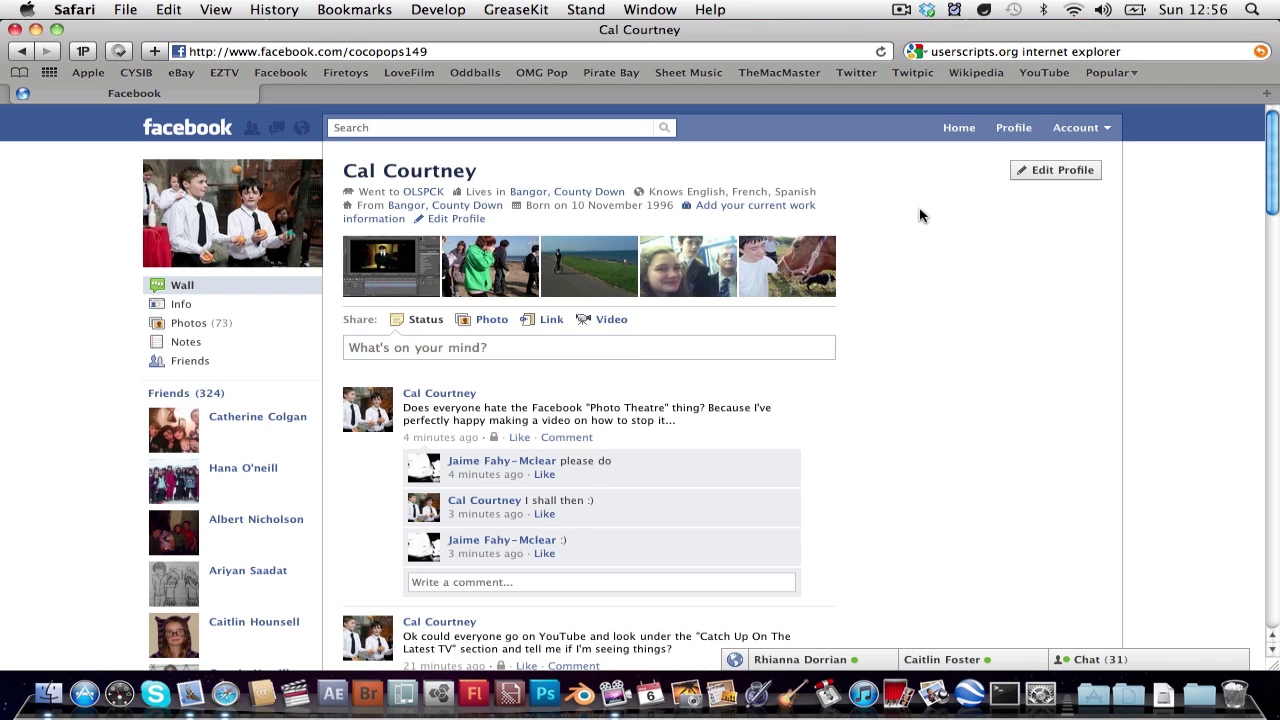
{"action": "left_click", "coordinate": [391, 280]}
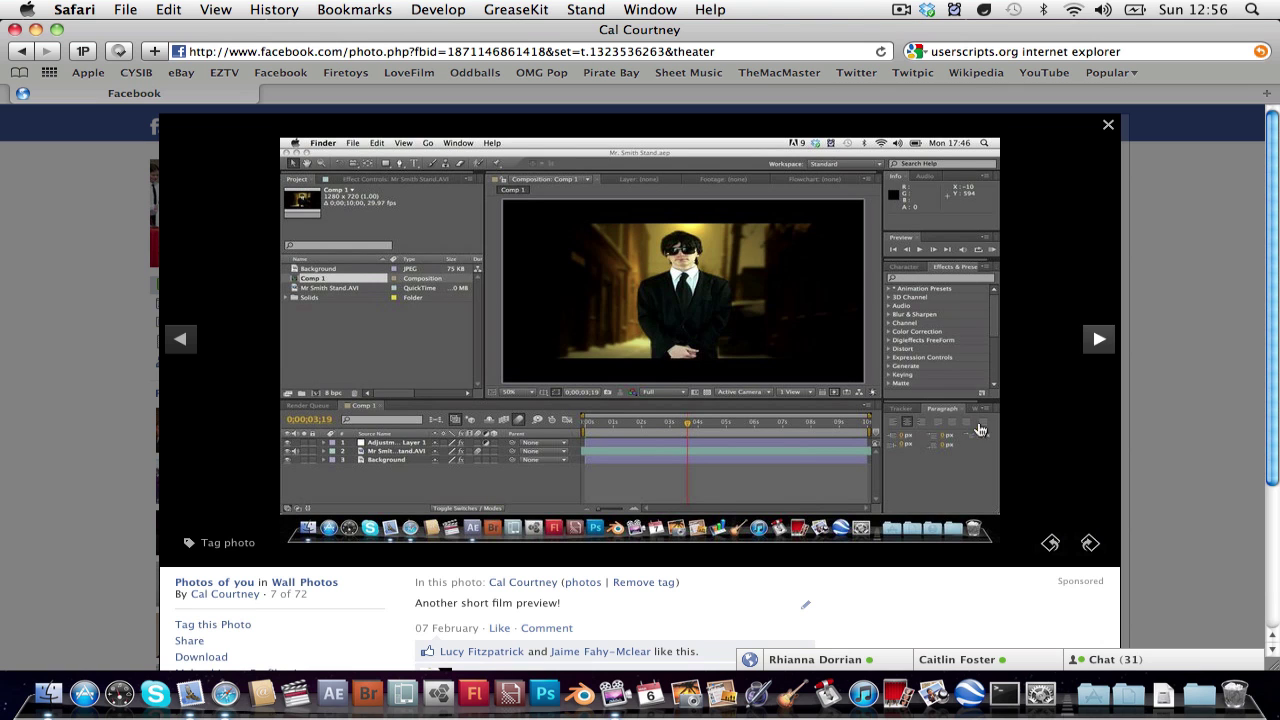
{"action": "scroll", "coordinate": [1177, 352], "scroll_direction": "down", "scroll_amount": 5}
{"action": "scroll", "coordinate": [1177, 352], "scroll_direction": "up", "scroll_amount": 5}
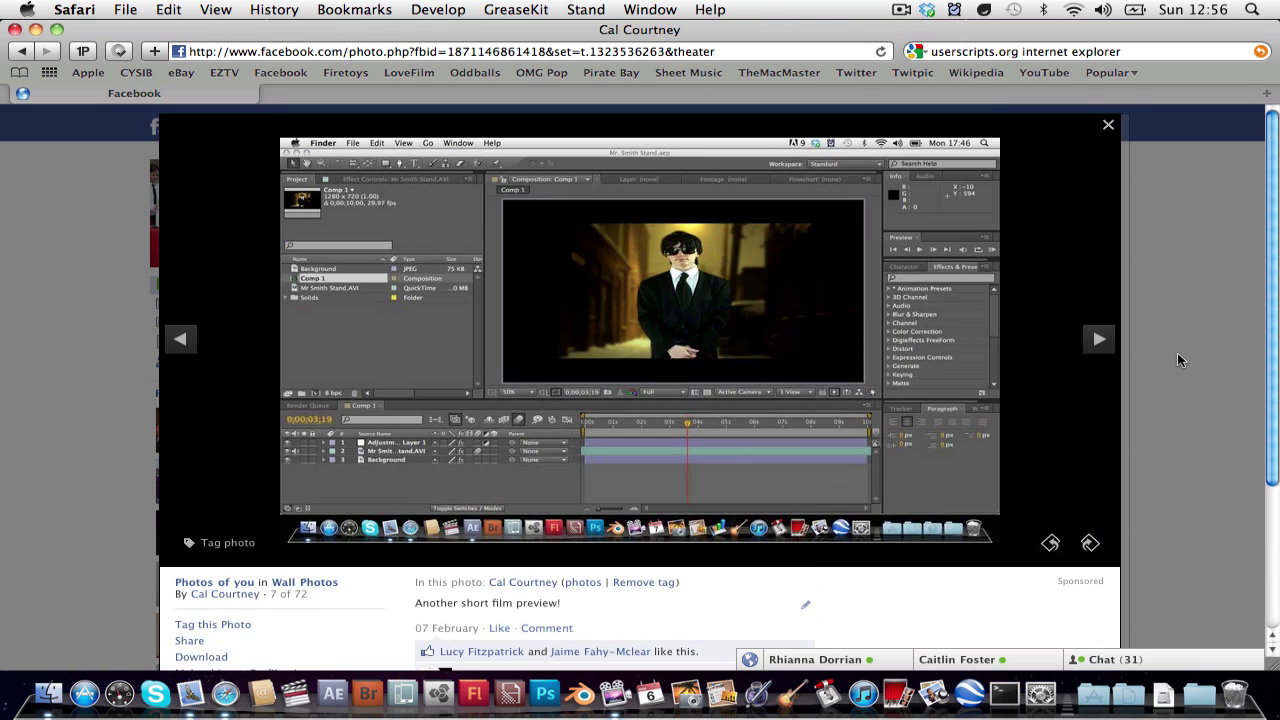
{"action": "left_click", "coordinate": [1182, 342]}
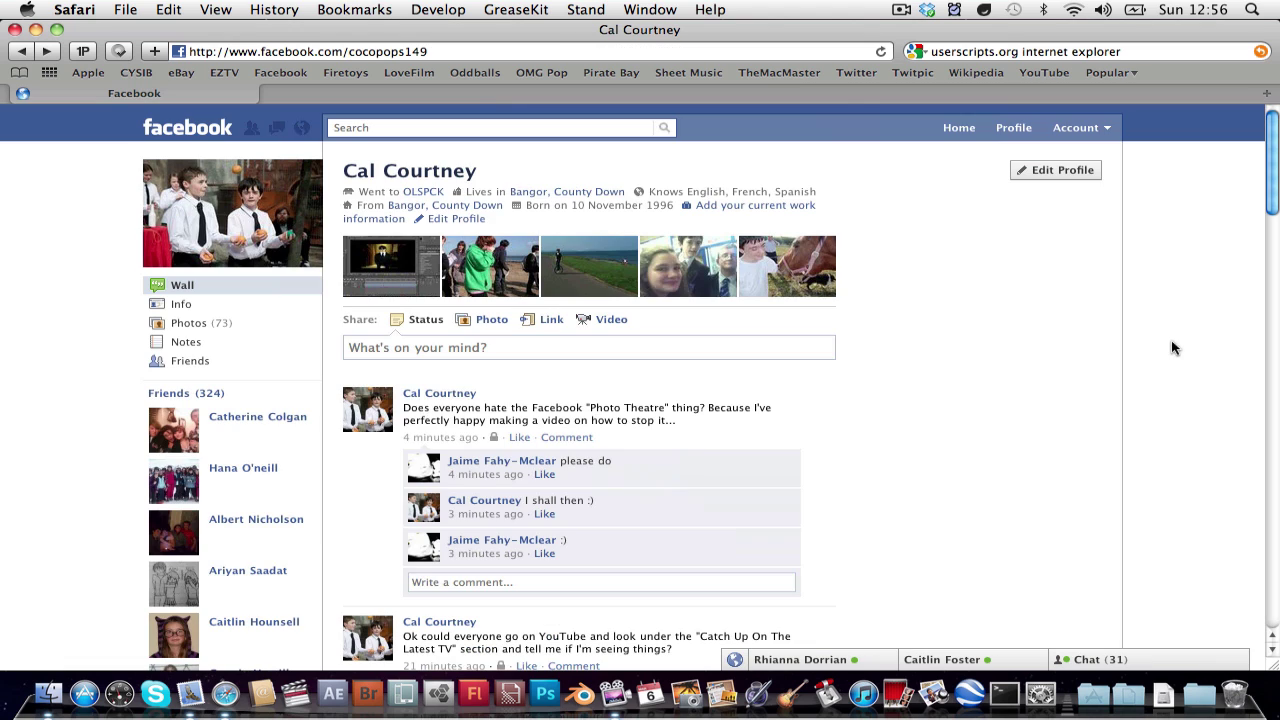
{"action": "left_click", "coordinate": [392, 264]}
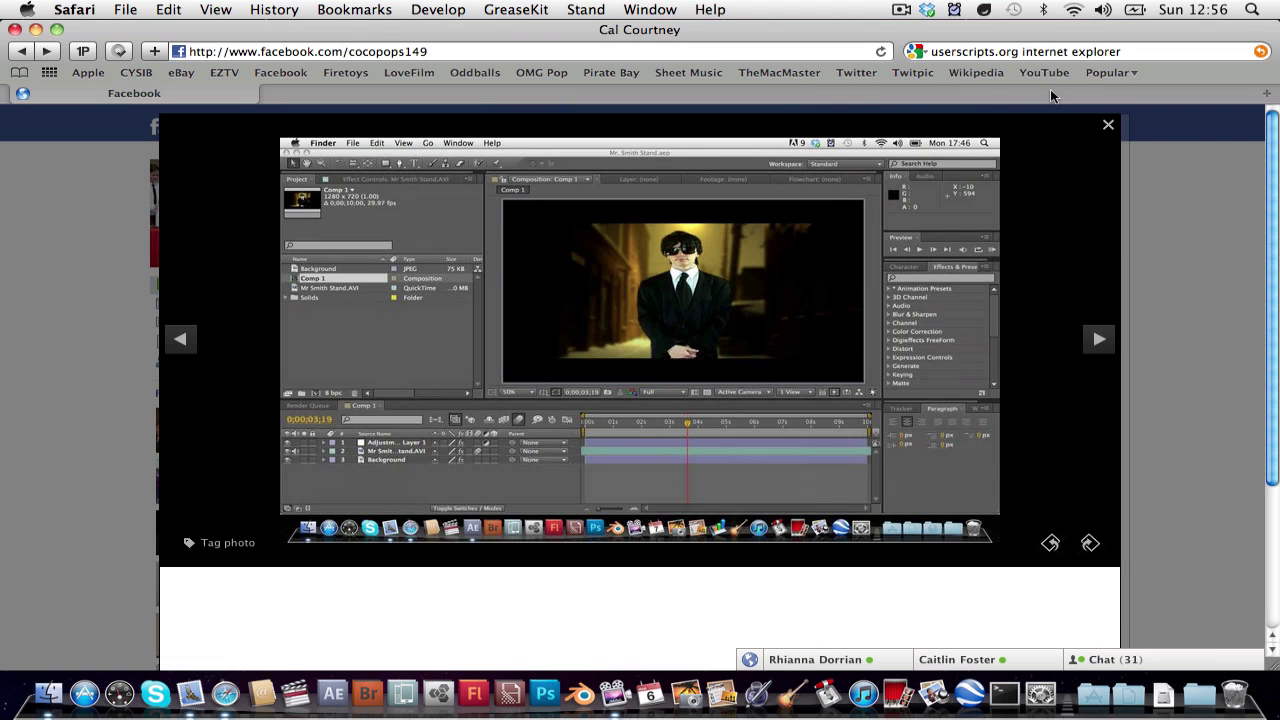
{"action": "left_click", "coordinate": [1107, 130]}
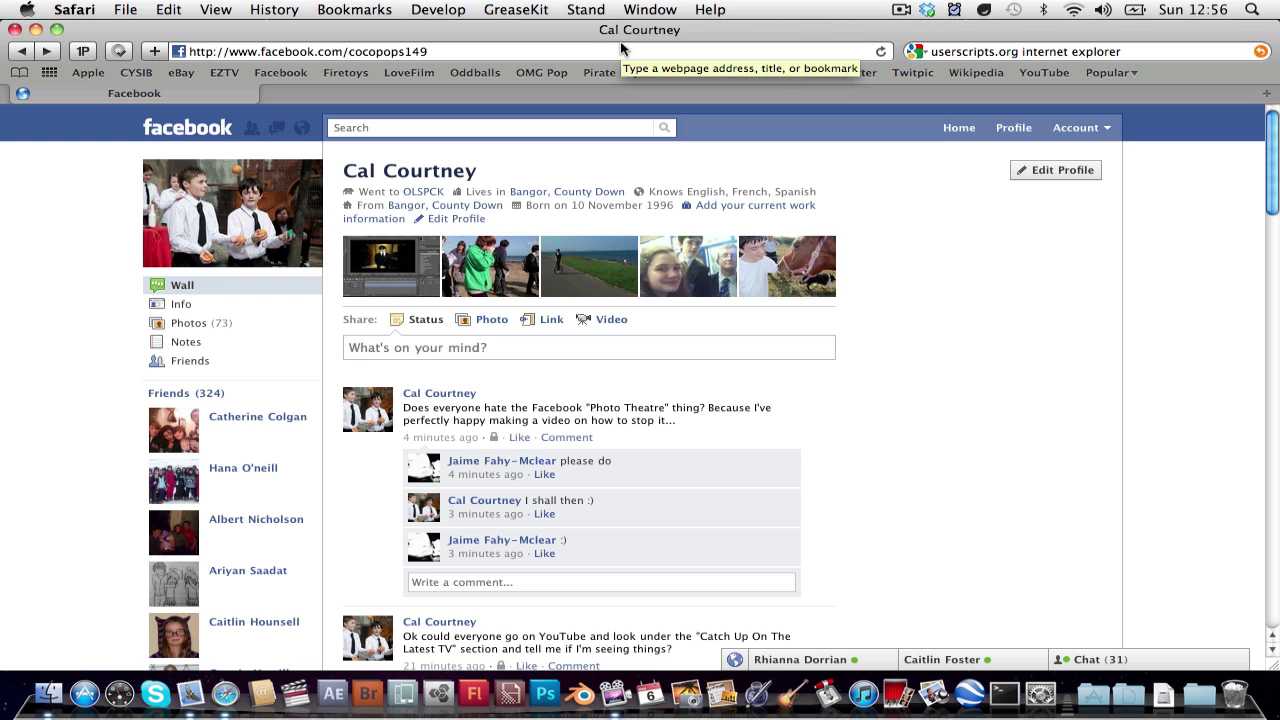
View the first profile strip photo on its standard photo page and return to the Facebook home page
{"action": "left_click", "coordinate": [375, 277]}
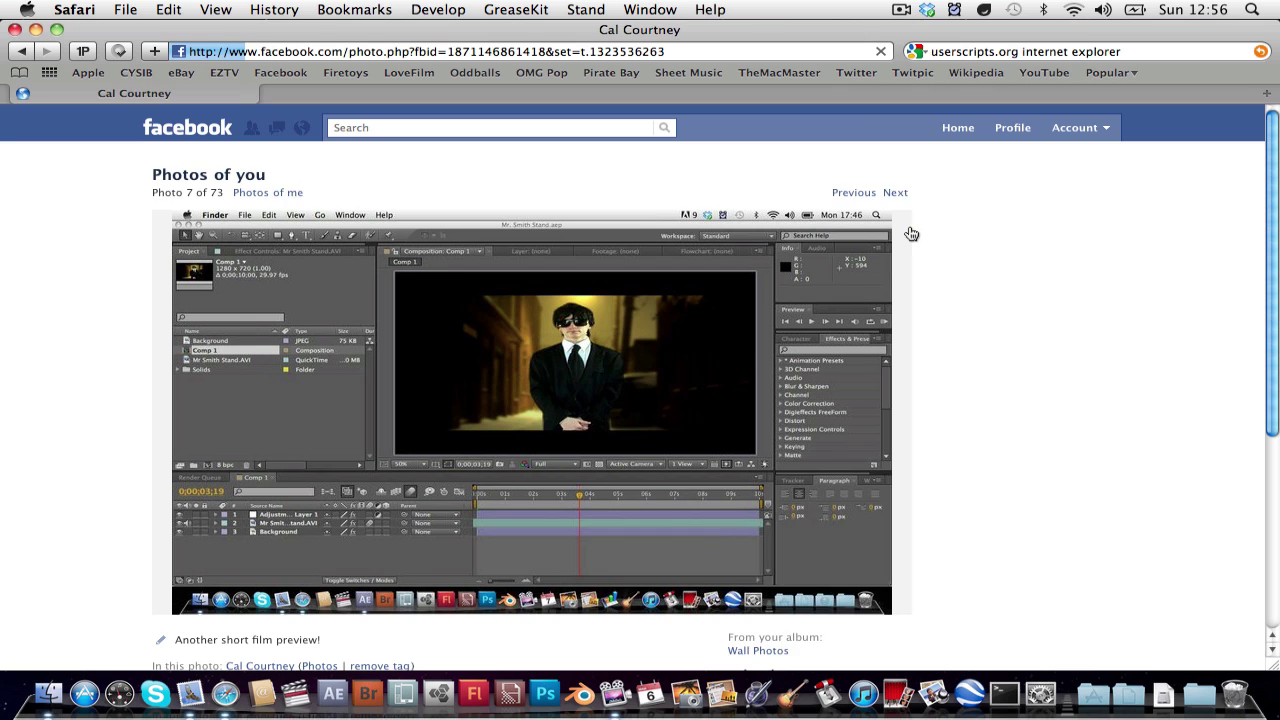
{"action": "scroll", "coordinate": [88, 350], "scroll_direction": "down", "scroll_amount": 1}
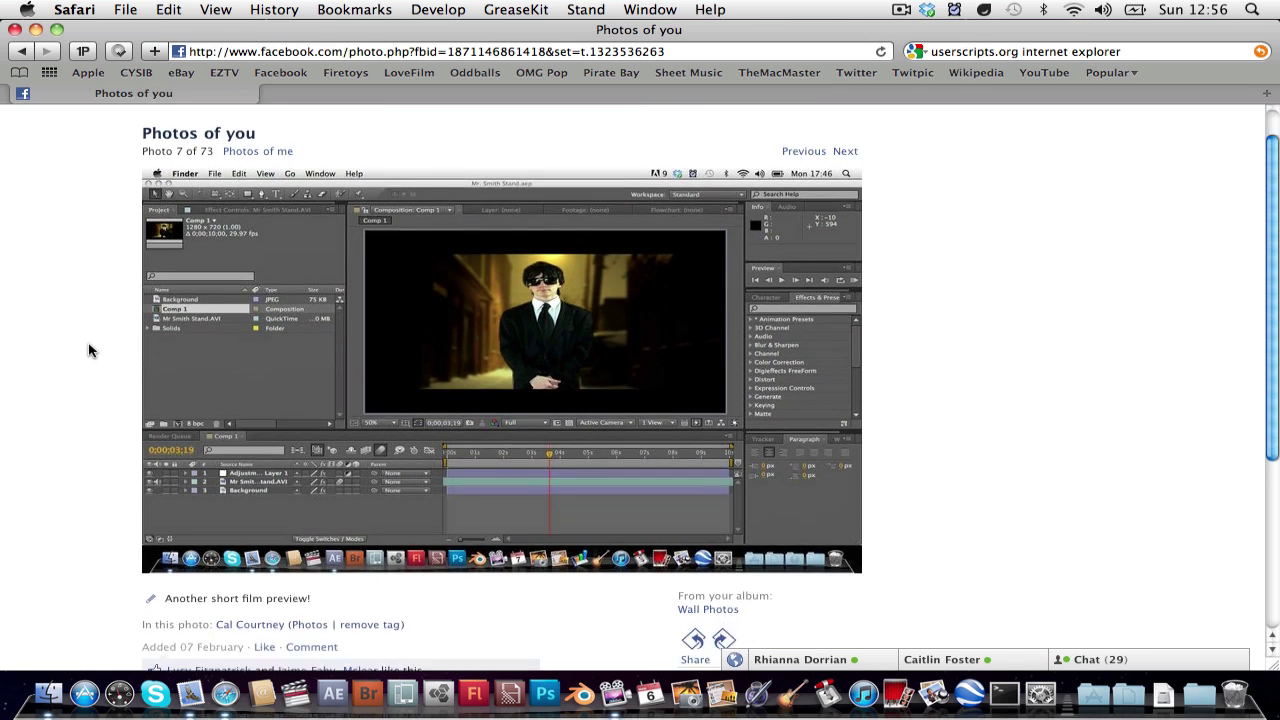
{"action": "scroll", "coordinate": [88, 350], "scroll_direction": "down", "scroll_amount": 5}
{"action": "scroll", "coordinate": [88, 350], "scroll_direction": "up", "scroll_amount": 4}
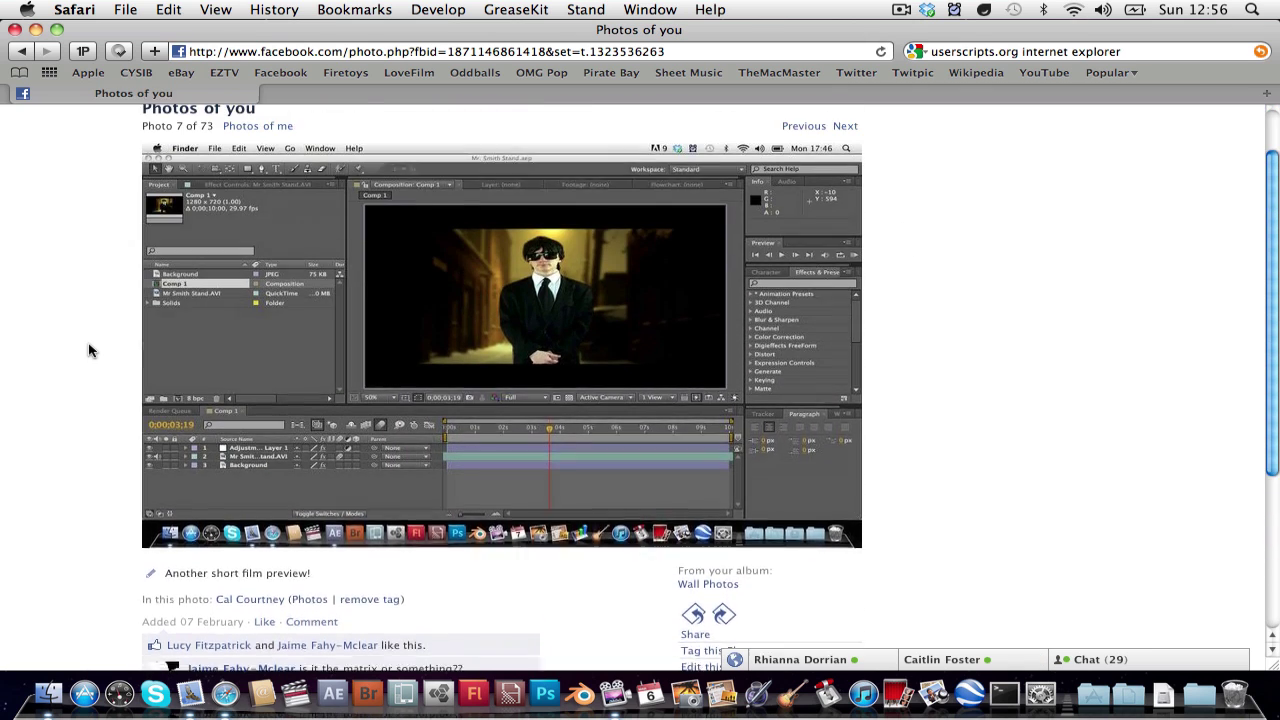
{"action": "scroll", "coordinate": [88, 350], "scroll_direction": "up", "scroll_amount": 2}
{"action": "left_click", "coordinate": [200, 136]}
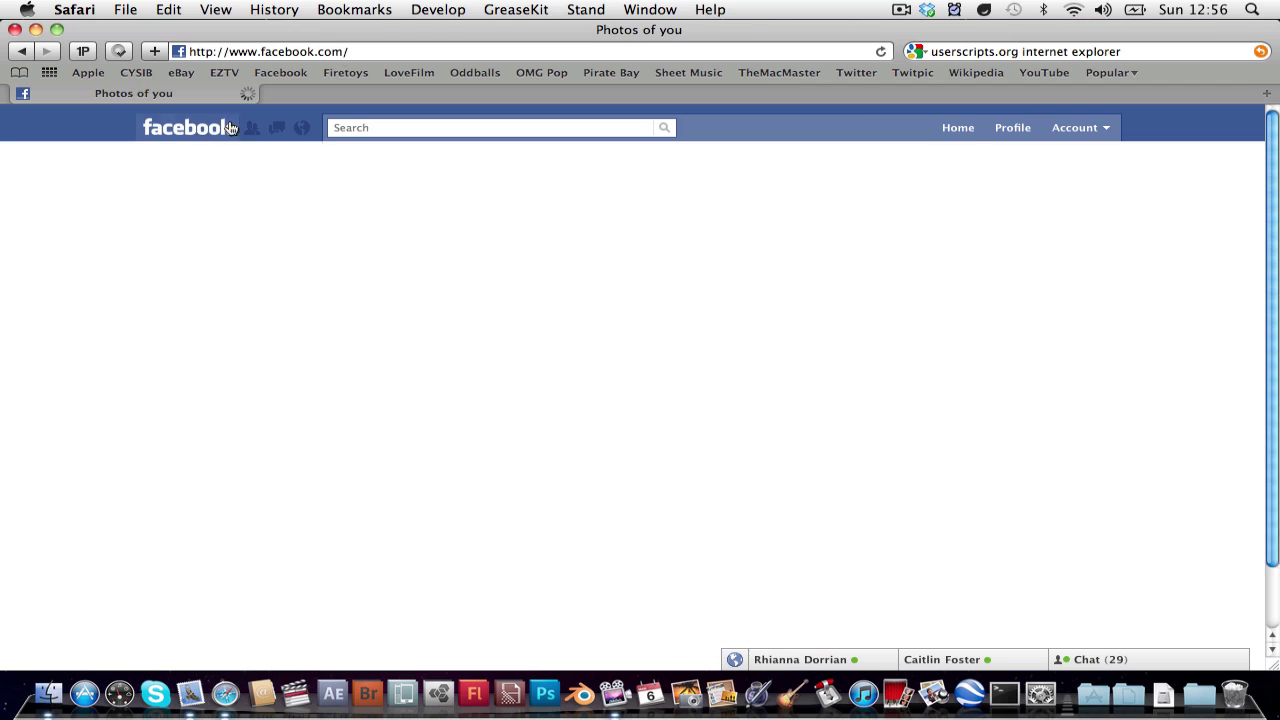
Turn off the facebook Photo Theater Killer user script in GreaseKit and reopen the first strip photo from the profile
{"action": "left_click", "coordinate": [522, 9]}
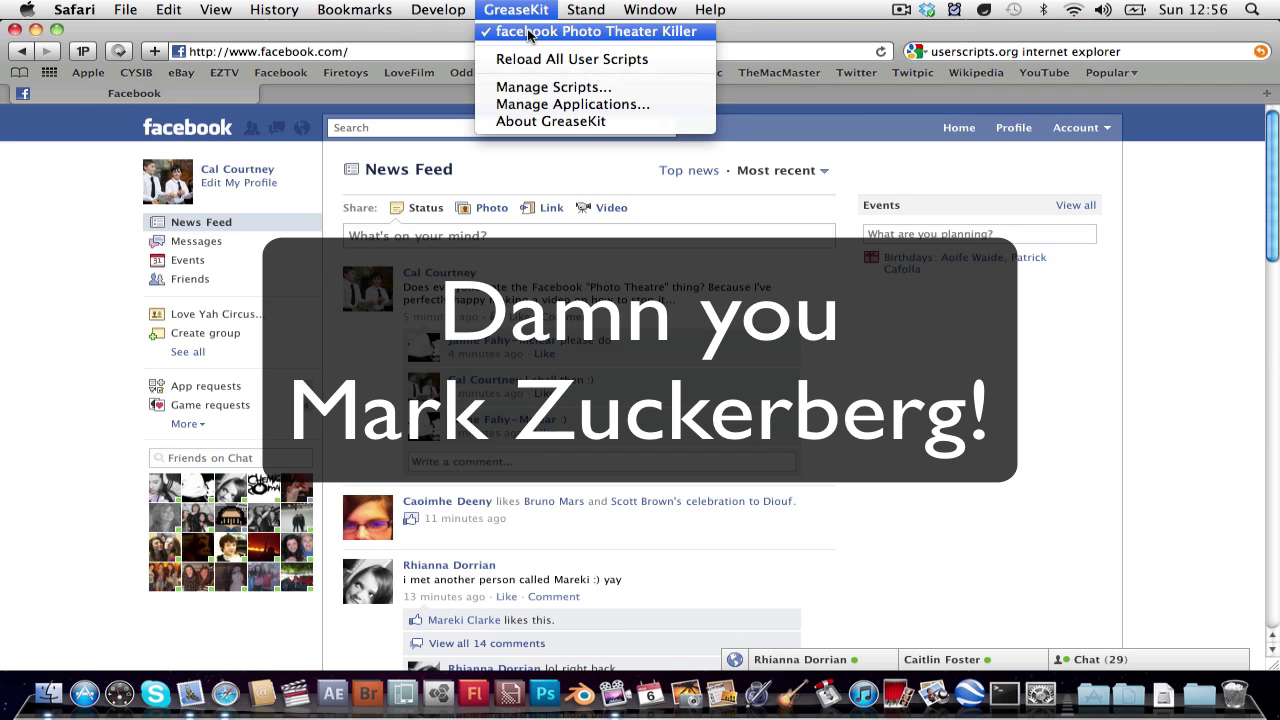
{"action": "left_click", "coordinate": [529, 31]}
{"action": "left_click", "coordinate": [212, 171]}
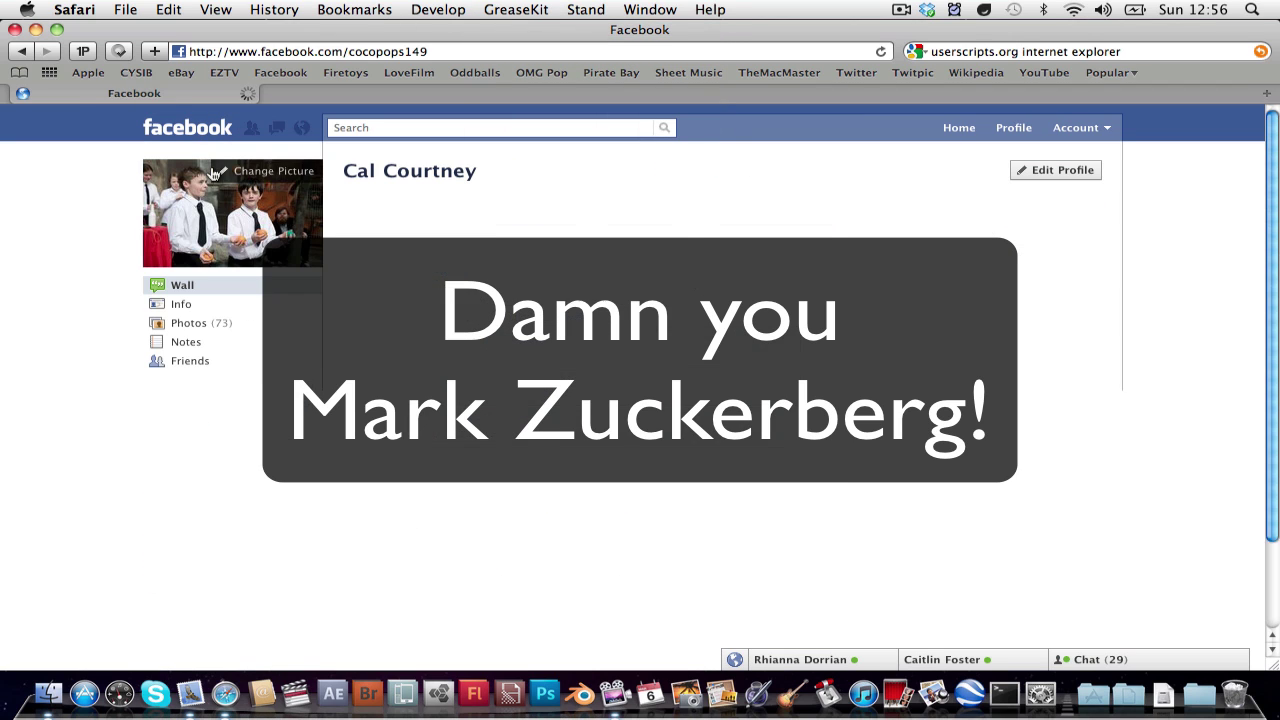
{"action": "left_click", "coordinate": [410, 265]}
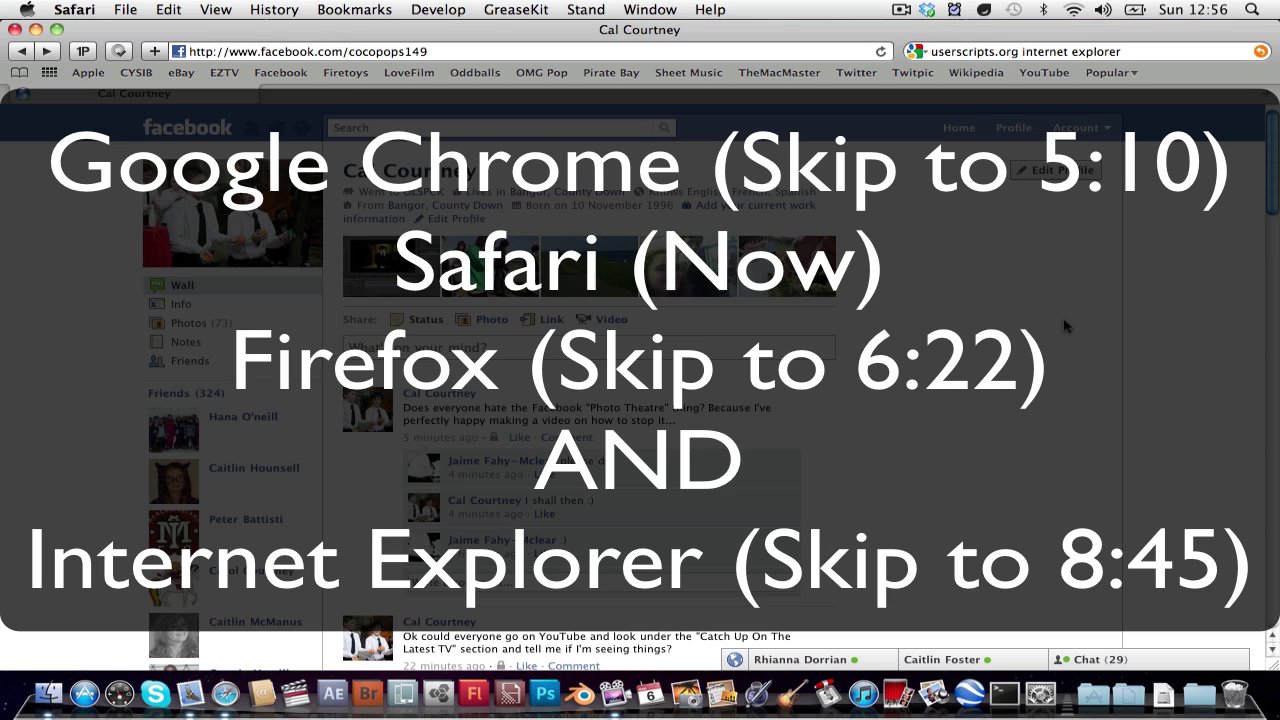
Search Google for "SIMBL download"
{"action": "left_click", "coordinate": [1150, 56]}
{"action": "key", "text": "super+a"}
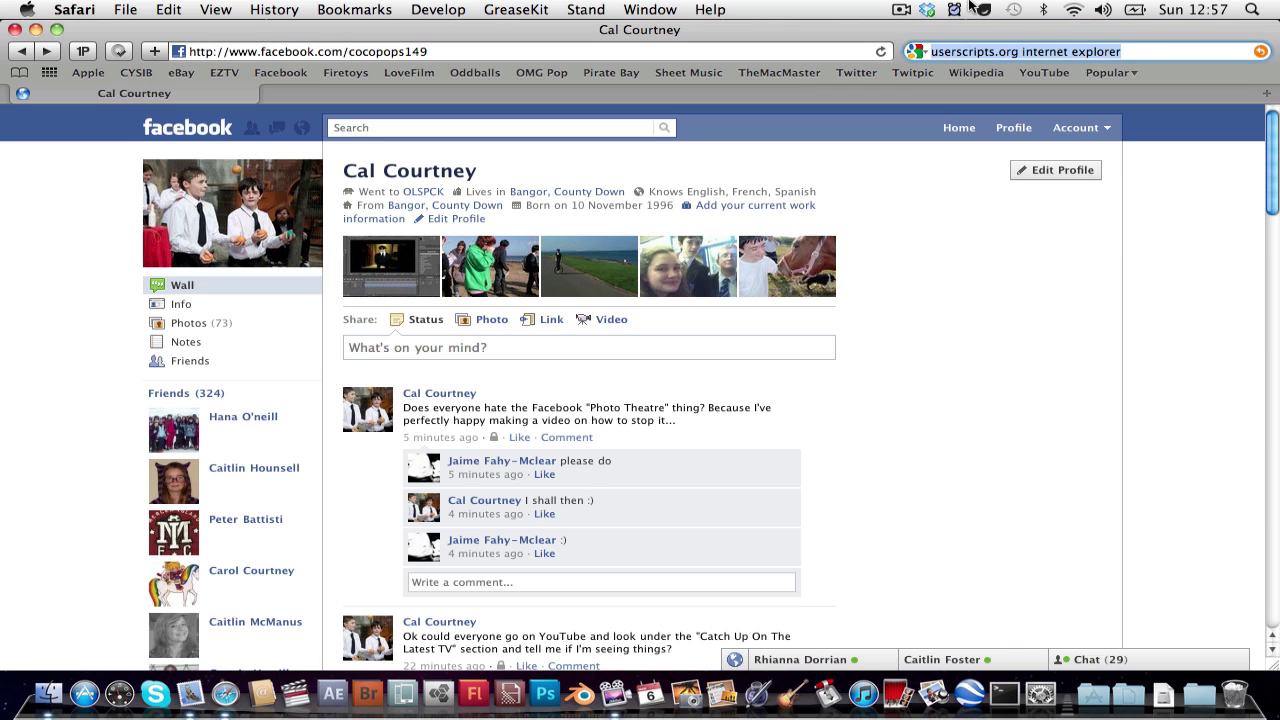
{"action": "type", "text": "SIMBL"}
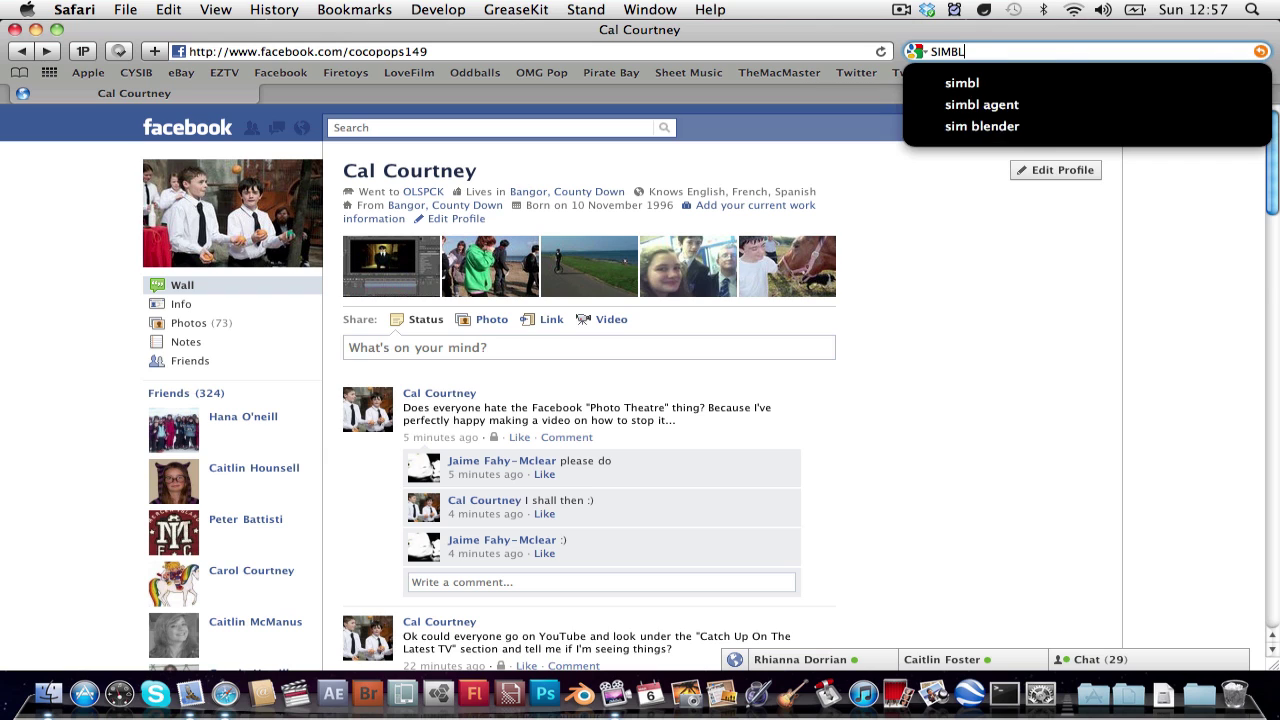
{"action": "key", "text": "BackSpace"}
{"action": "key", "text": "BackSpace"}
{"action": "key", "text": "BackSpace"}
{"action": "key", "text": "BackSpace"}
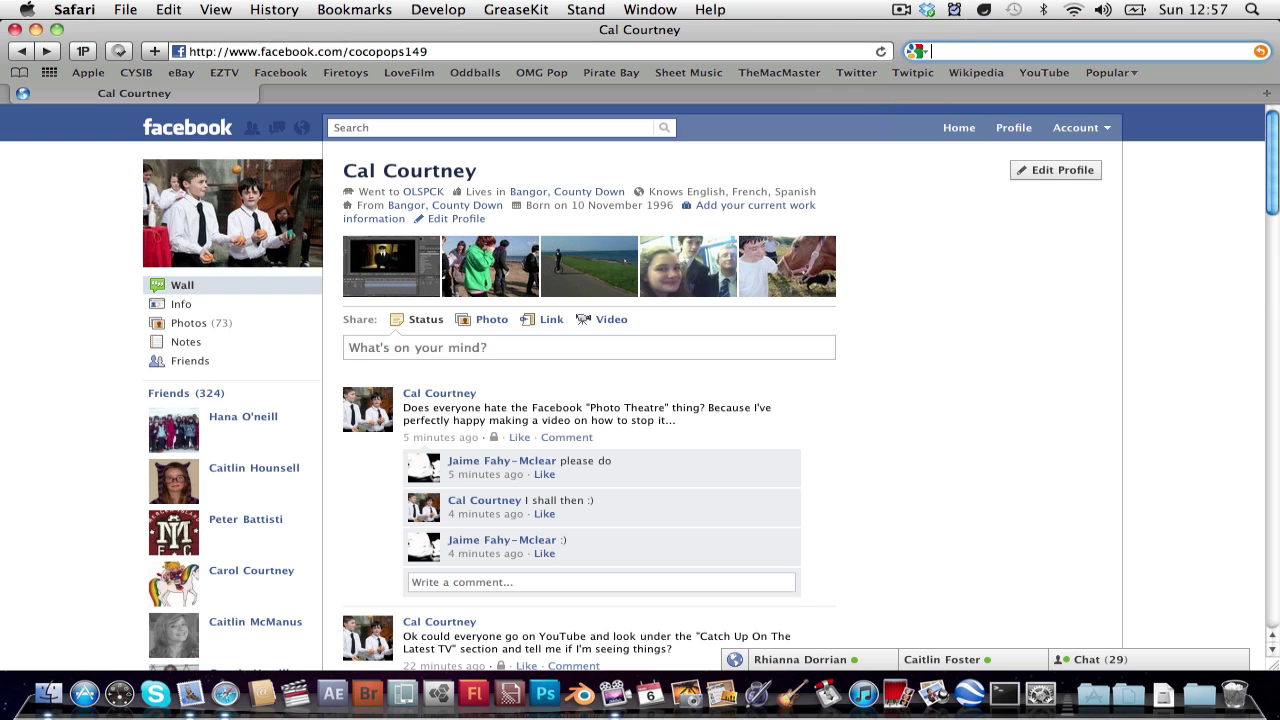
{"action": "type", "text": "SIMBL "}
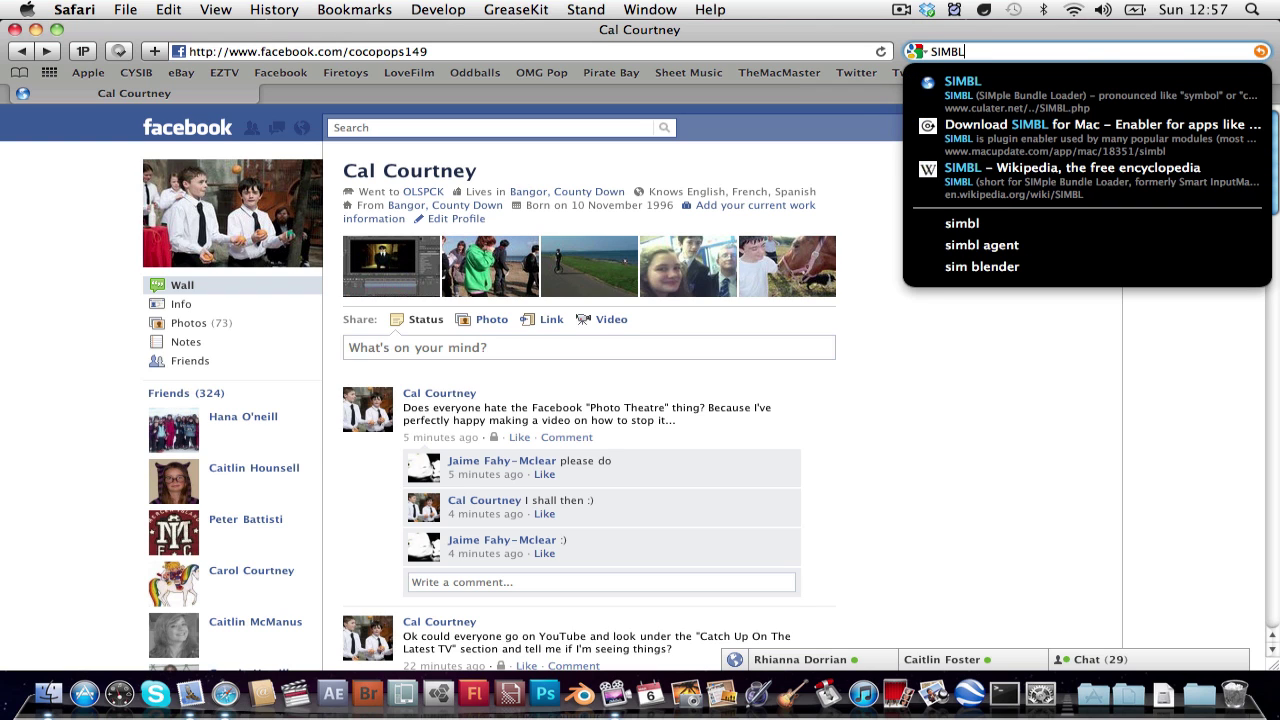
{"action": "type", "text": "do"}
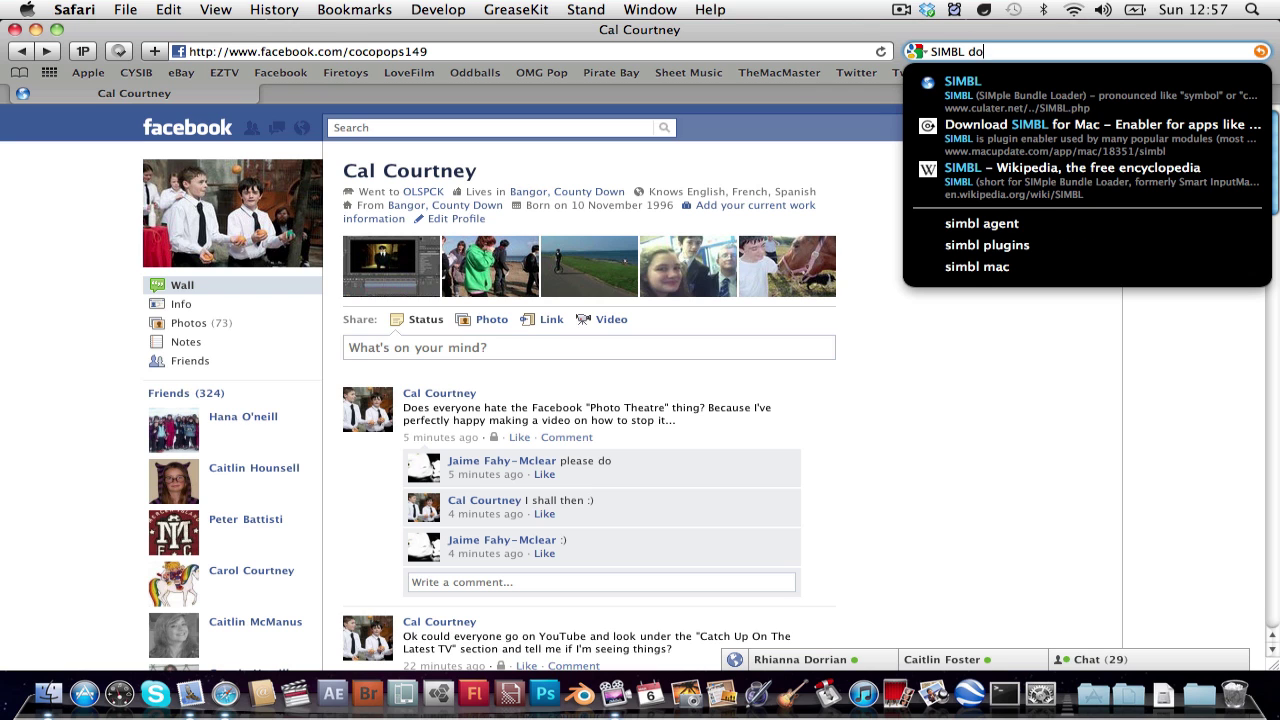
{"action": "type", "text": "wnload"}
{"action": "key", "text": "Return"}
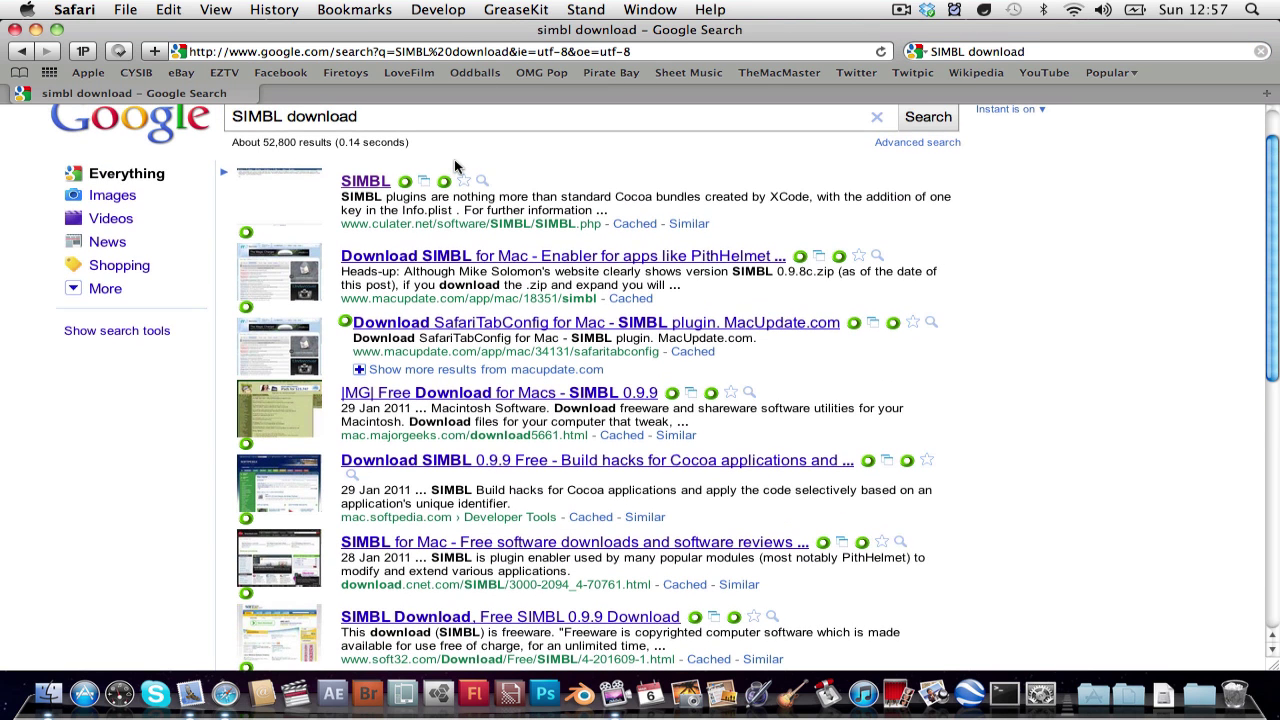
Download SIMBL-0.9.9.zip from the culater.net SIMBL page and clear and close the list of downloads
{"action": "left_click", "coordinate": [366, 186]}
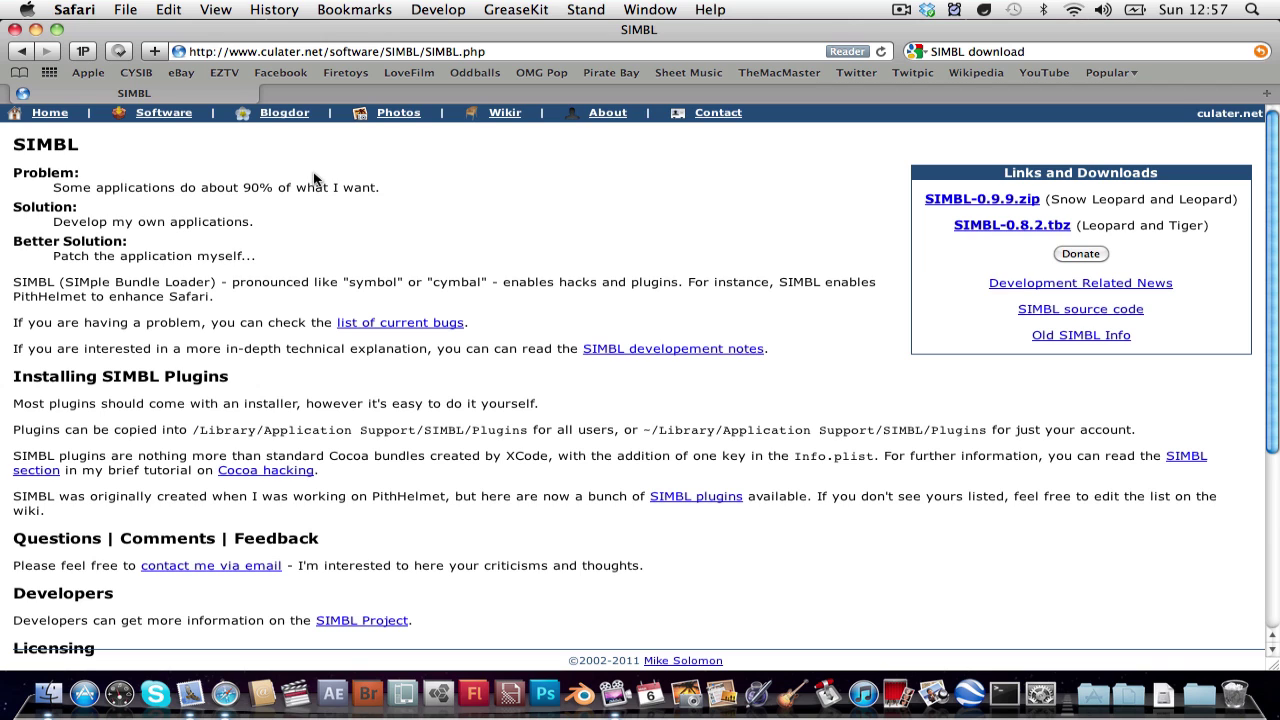
{"action": "scroll", "coordinate": [313, 178], "scroll_direction": "down", "scroll_amount": 2}
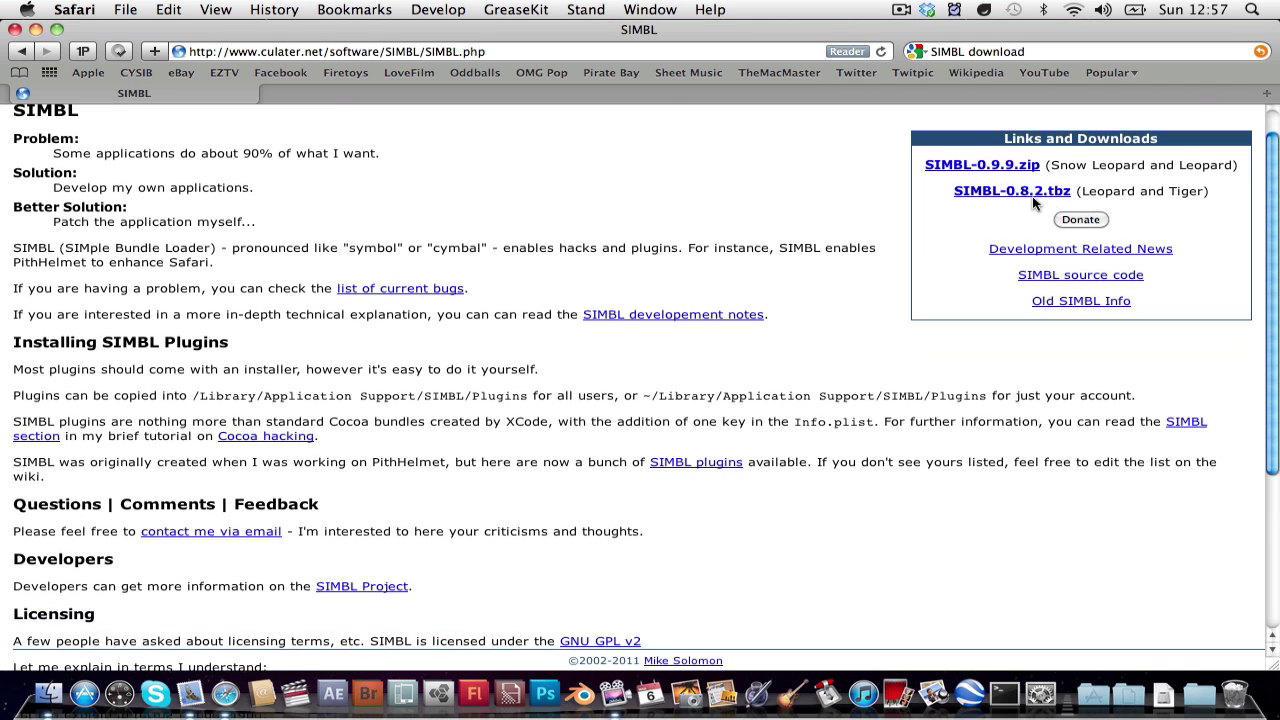
{"action": "scroll", "coordinate": [1035, 203], "scroll_direction": "up", "scroll_amount": 2}
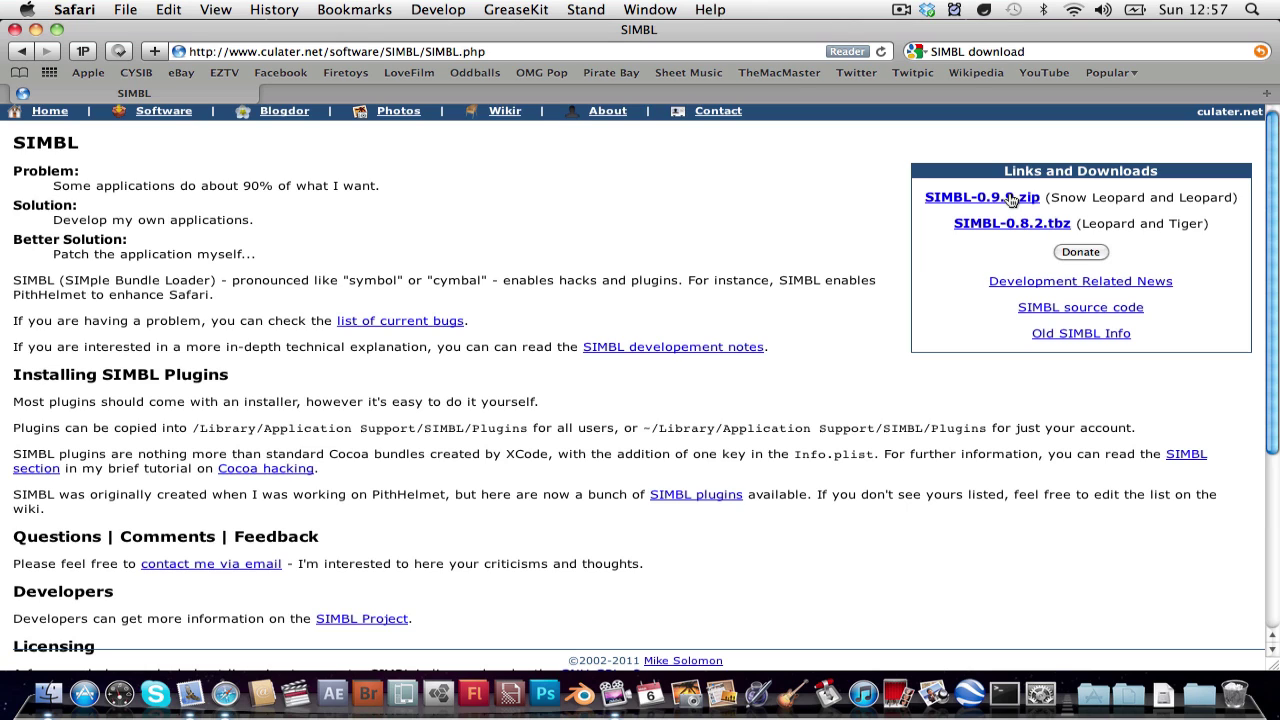
{"action": "left_click", "coordinate": [1012, 201]}
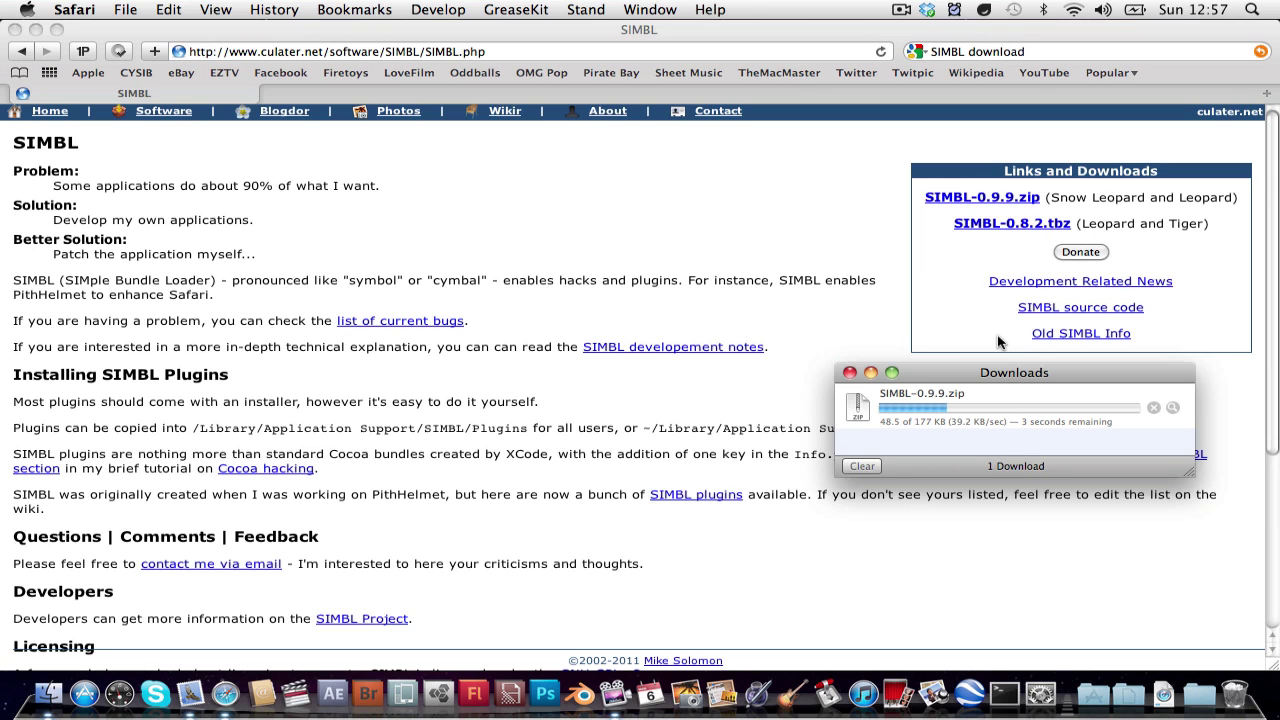
{"action": "left_click", "coordinate": [863, 466]}
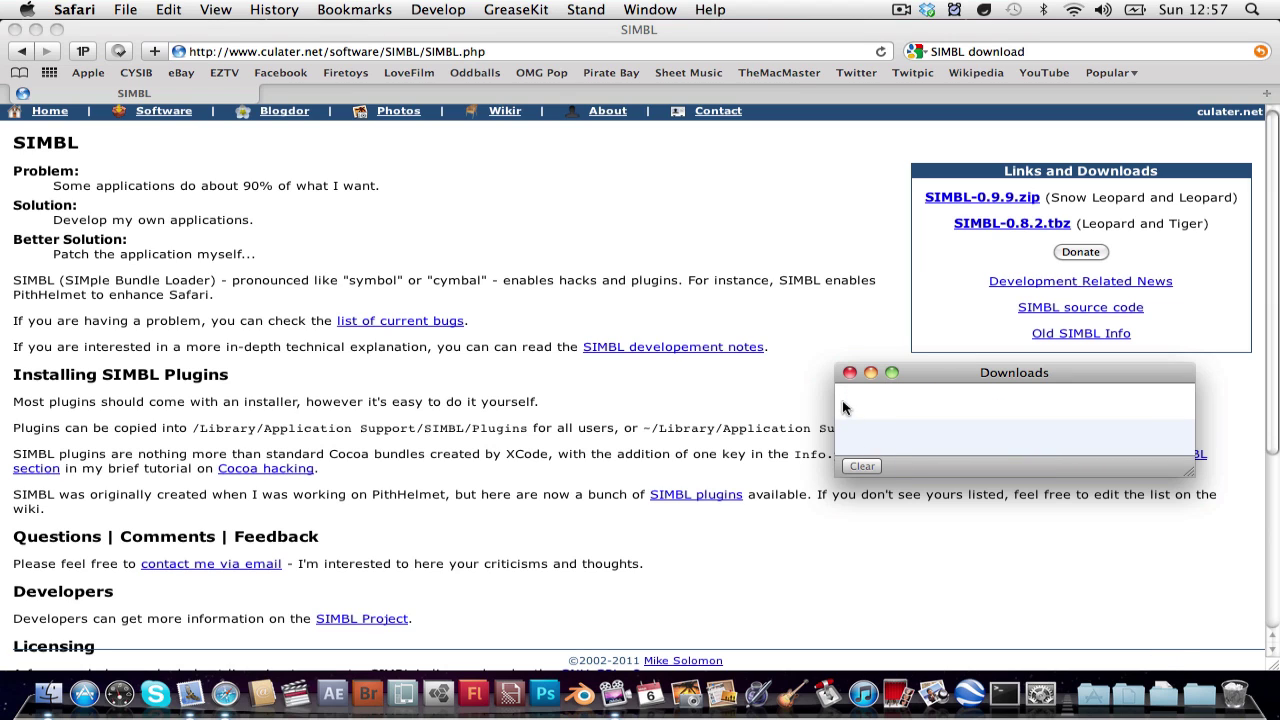
{"action": "left_click", "coordinate": [850, 372]}
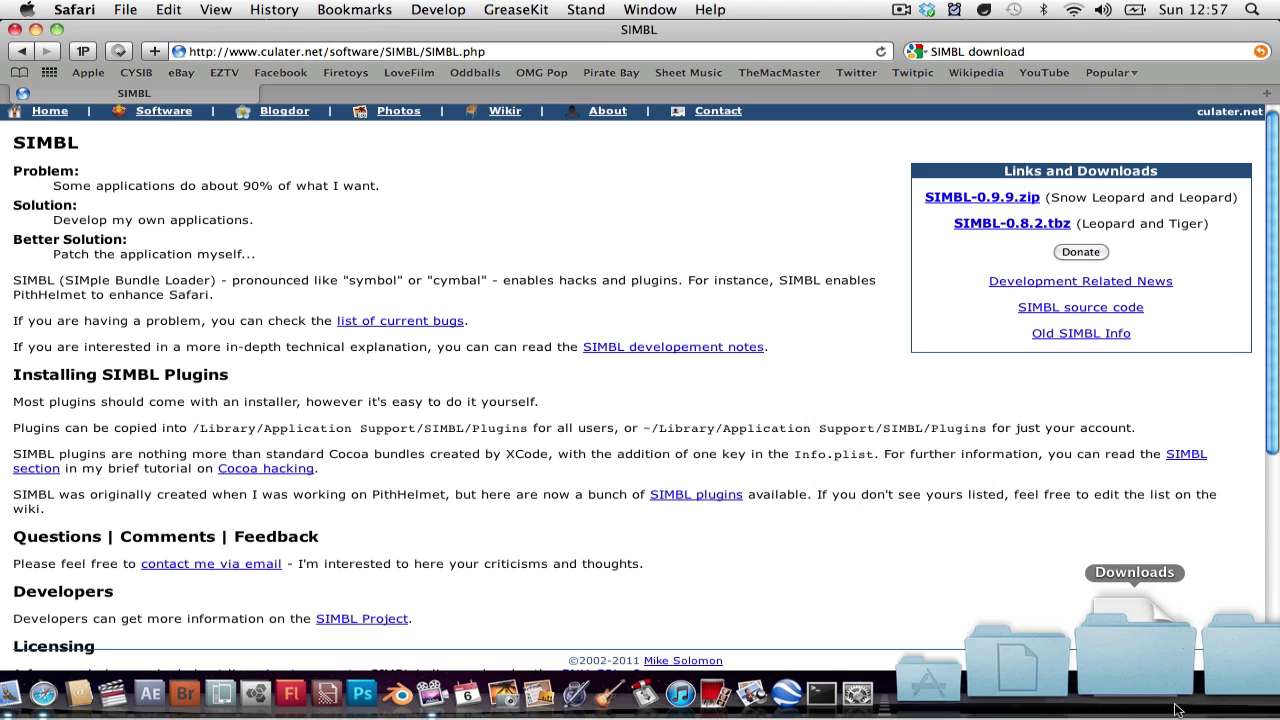
Open the SIMBL-0.9.9 folder in Downloads and launch the SIMBL-0.9.9.pkg installer
{"action": "left_click", "coordinate": [1160, 630]}
{"action": "left_click", "coordinate": [1166, 562]}
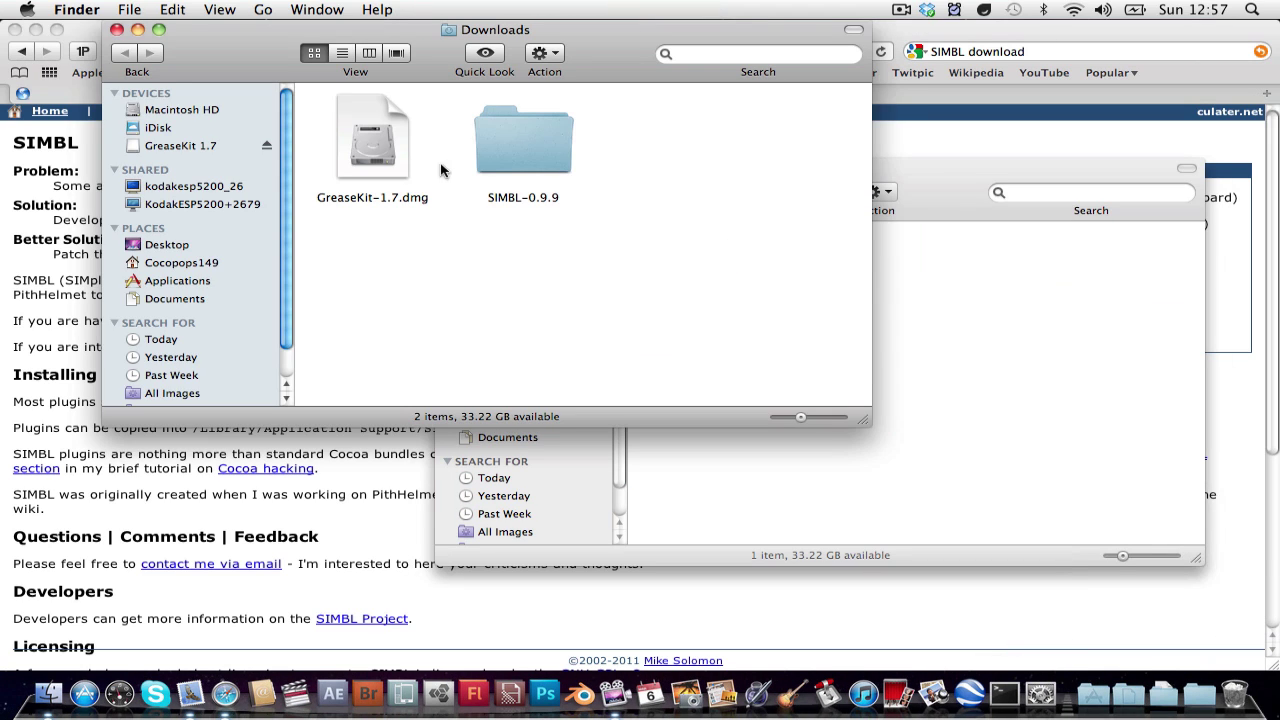
{"action": "left_click", "coordinate": [498, 148]}
{"action": "double_click", "coordinate": [498, 148]}
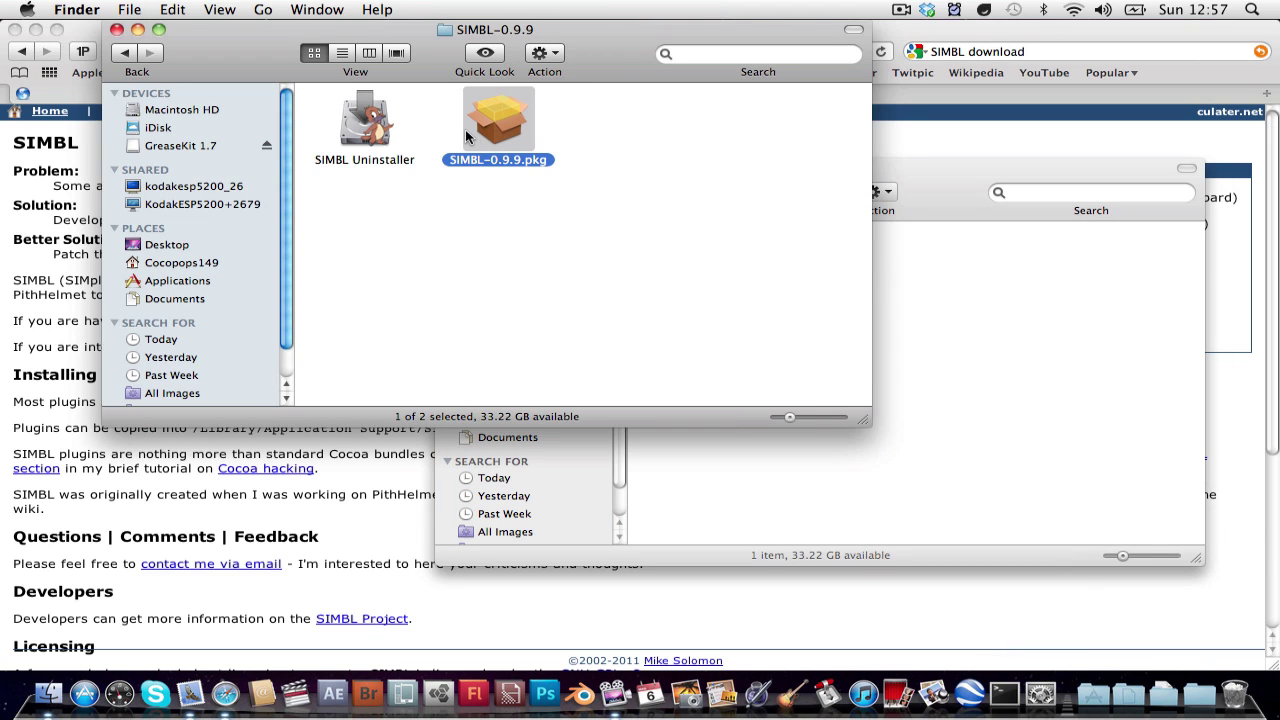
{"action": "double_click", "coordinate": [500, 129]}
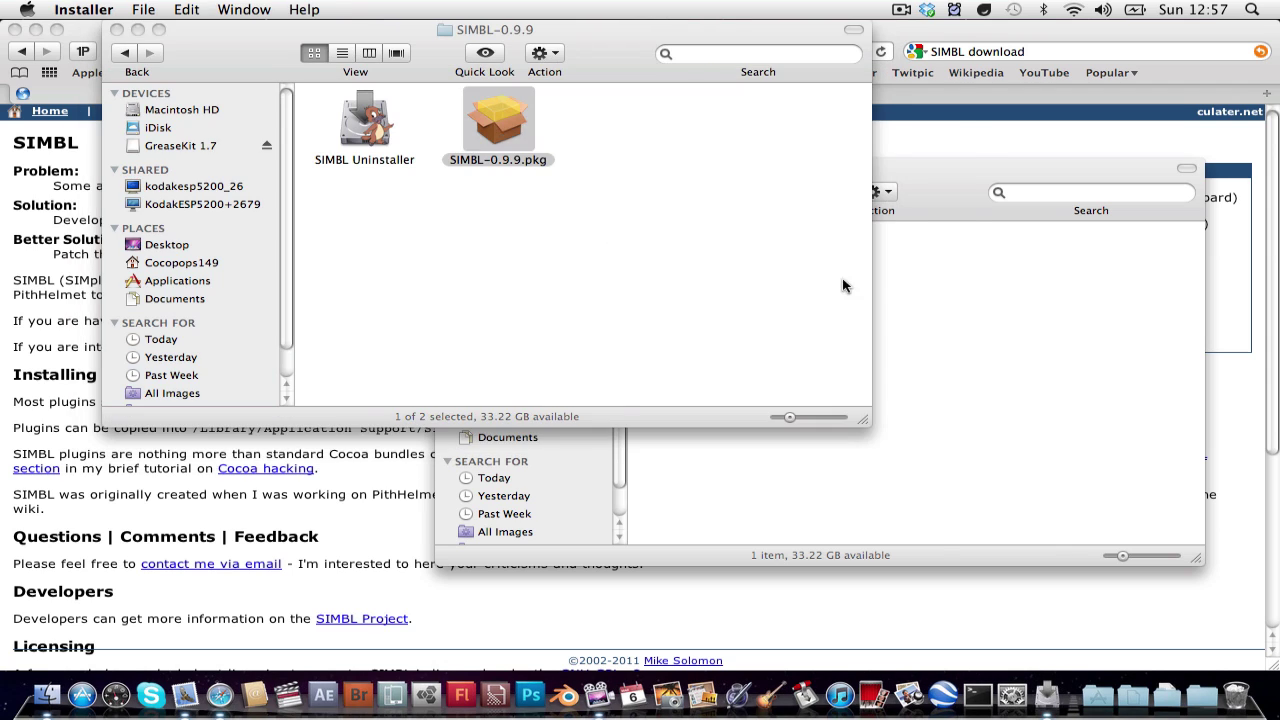
Close the overlapping SIMBL folder window and choose to install SIMBL for all users of this computer
{"action": "left_click", "coordinate": [1007, 316]}
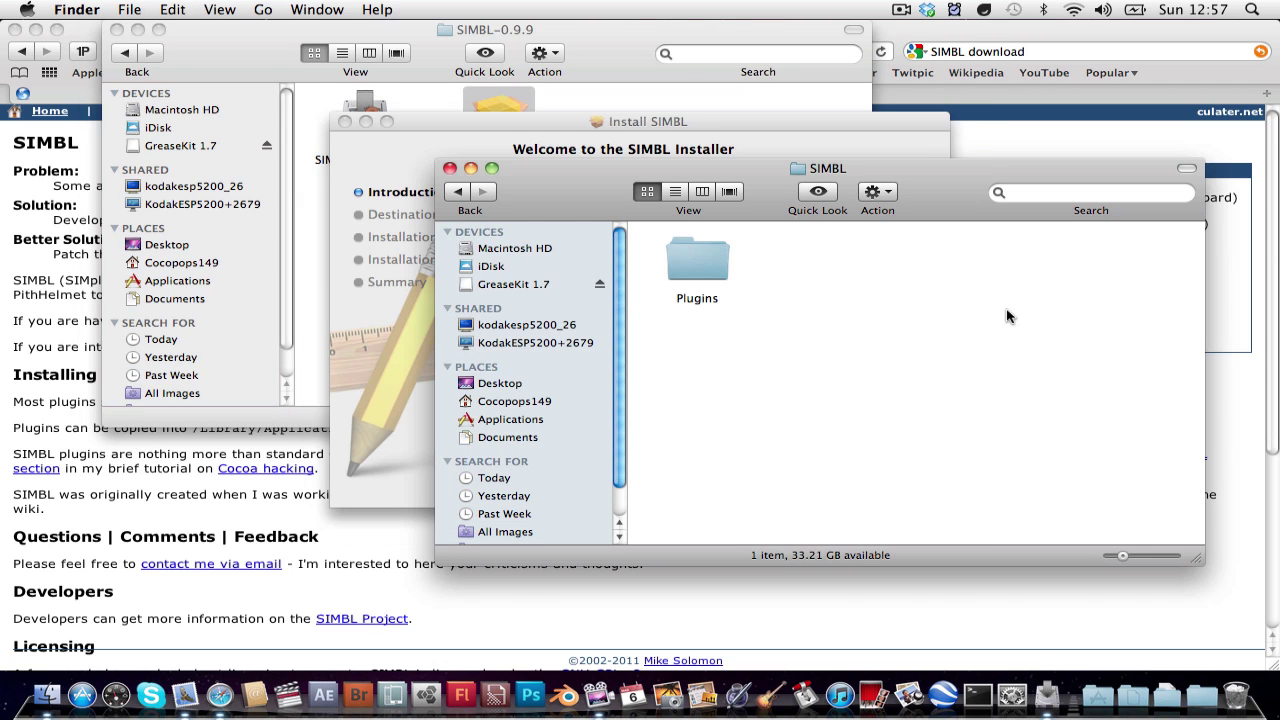
{"action": "left_click", "coordinate": [450, 168]}
{"action": "left_click", "coordinate": [914, 386]}
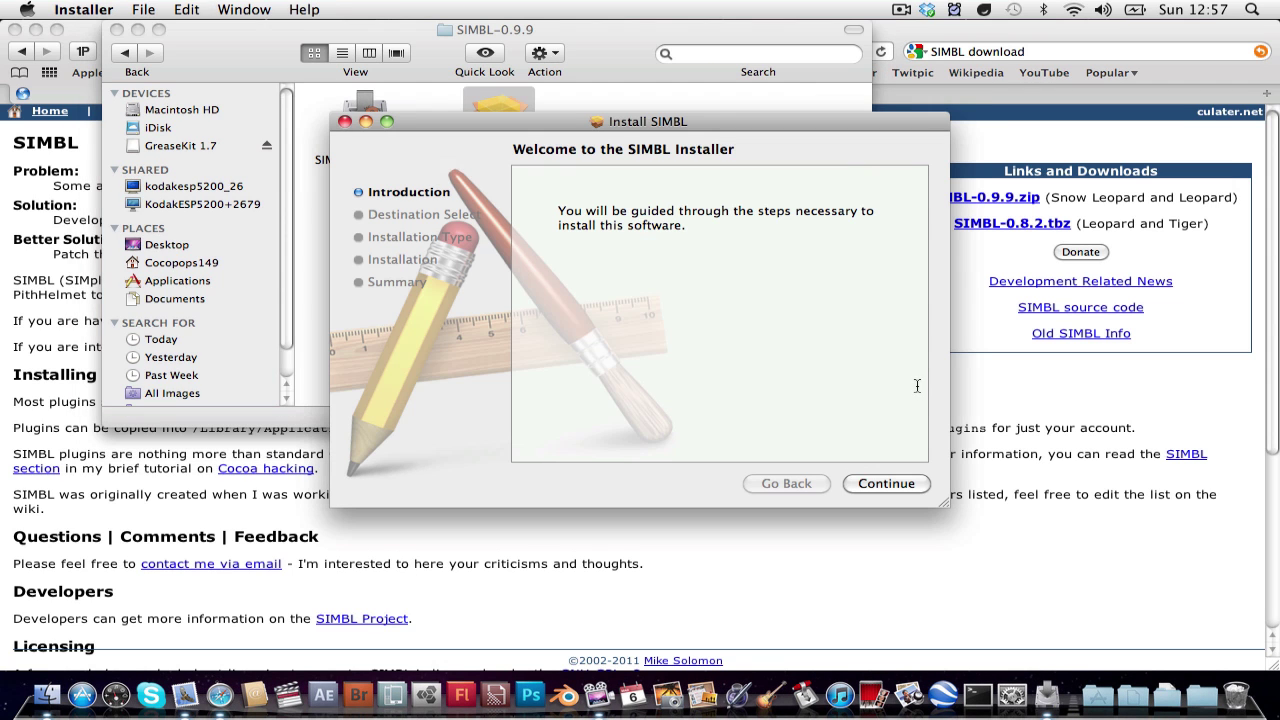
{"action": "left_click", "coordinate": [886, 484]}
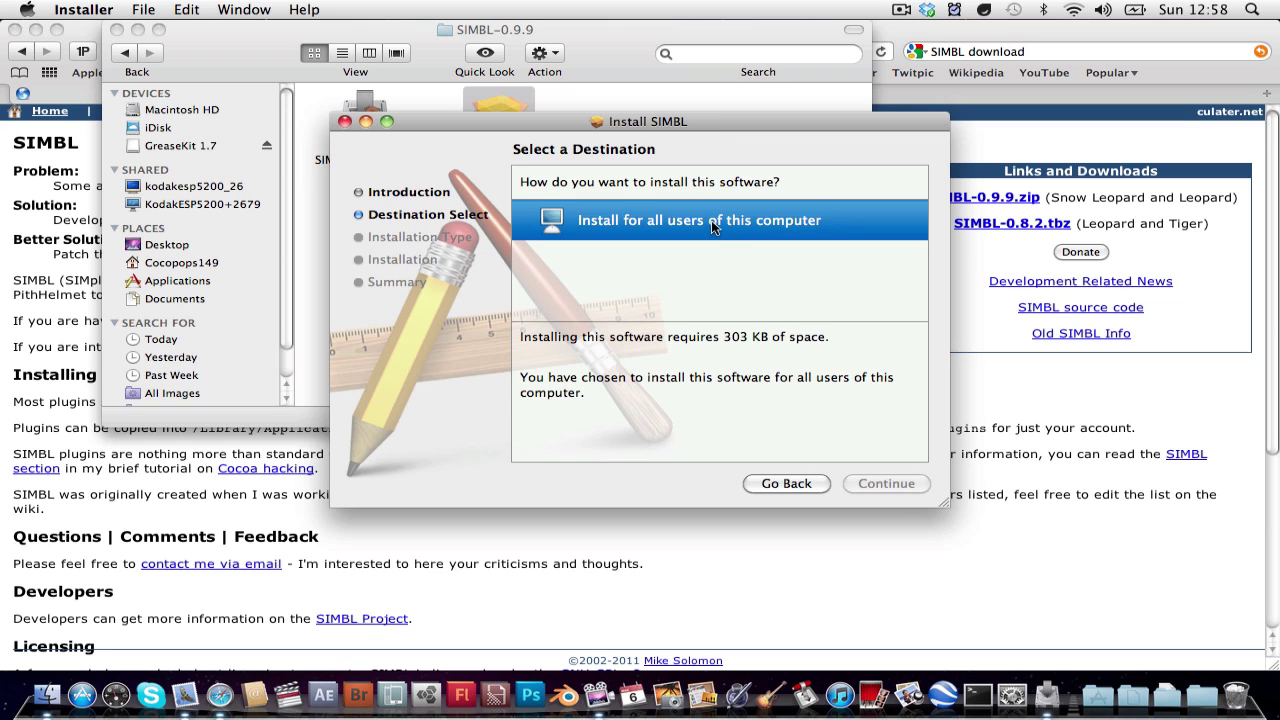
{"action": "left_click", "coordinate": [716, 228]}
{"action": "left_click", "coordinate": [872, 484]}
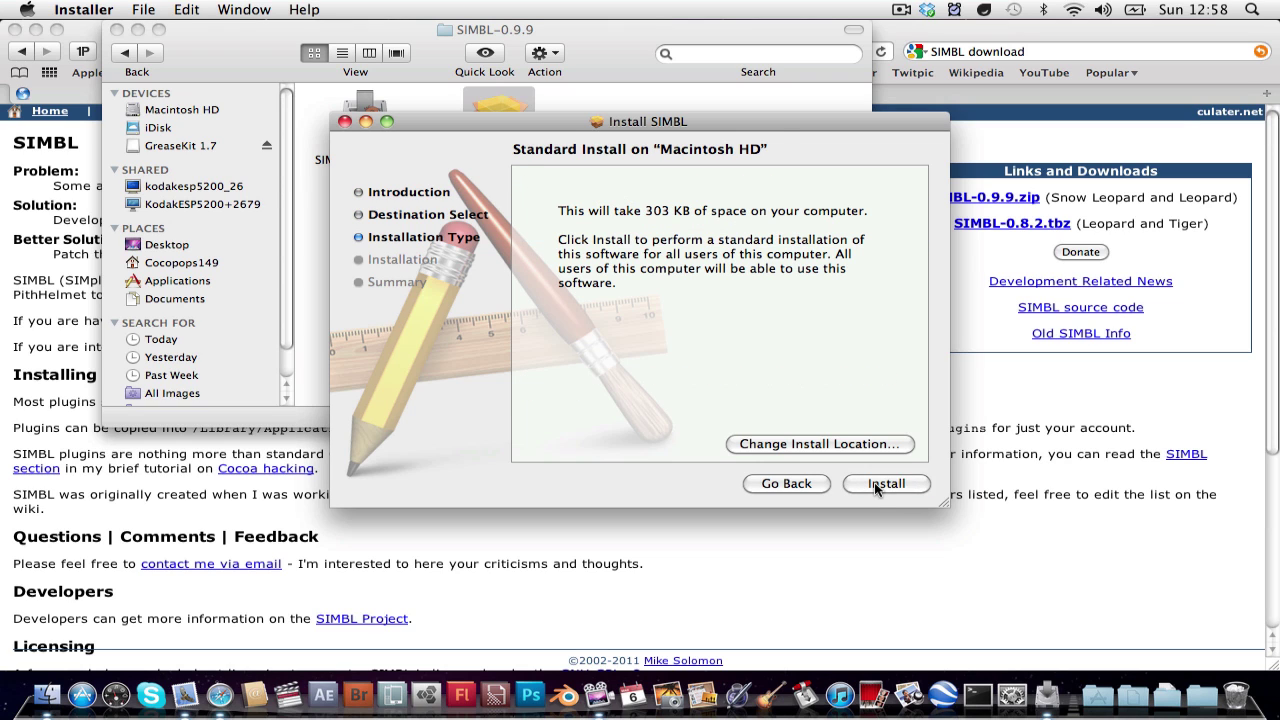
Run the standard SIMBL installation, authorise it with the account password, and close the installer
{"action": "left_click", "coordinate": [874, 482]}
{"action": "type", "text": "••••••••••"}
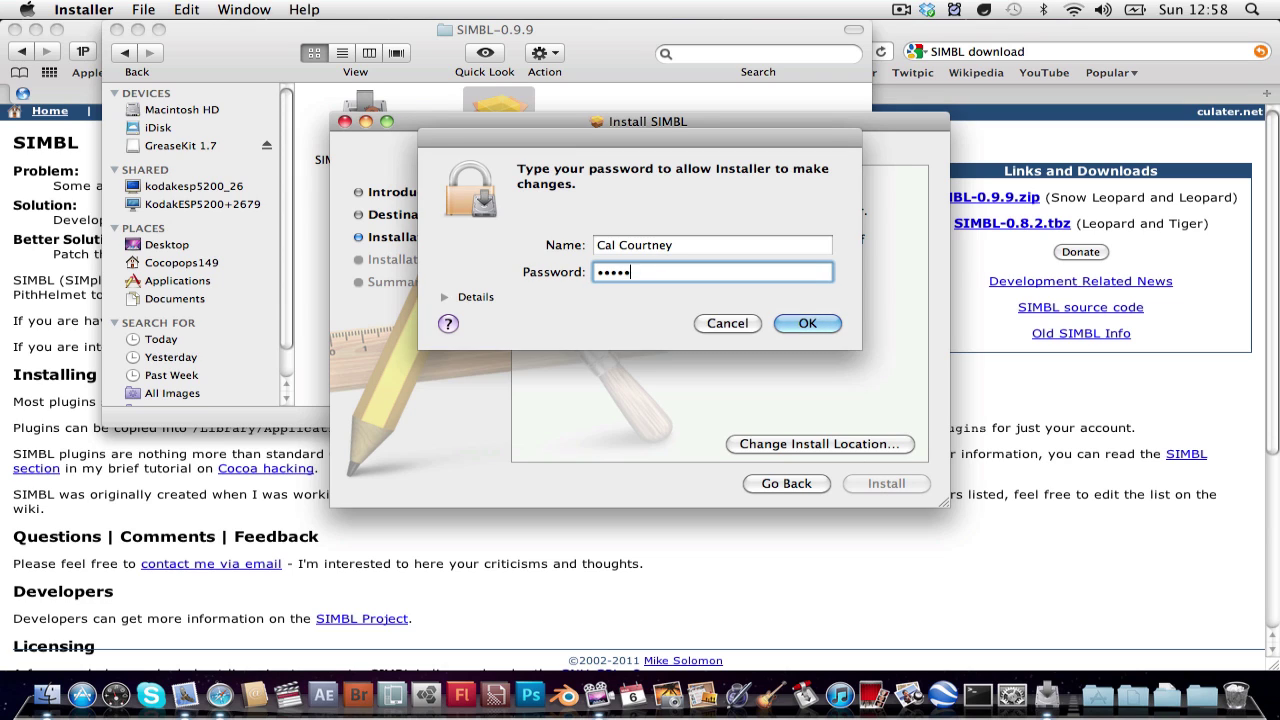
{"action": "key", "text": "BackSpace"}
{"action": "key", "text": "BackSpace"}
{"action": "key", "text": "BackSpace"}
{"action": "key", "text": "BackSpace"}
{"action": "key", "text": "BackSpace"}
{"action": "key", "text": "BackSpace"}
{"action": "key", "text": "BackSpace"}
{"action": "key", "text": "BackSpace"}
{"action": "key", "text": "BackSpace"}
{"action": "key", "text": "BackSpace"}
{"action": "type", "text": "••••••••••"}
{"action": "key", "text": "Return"}
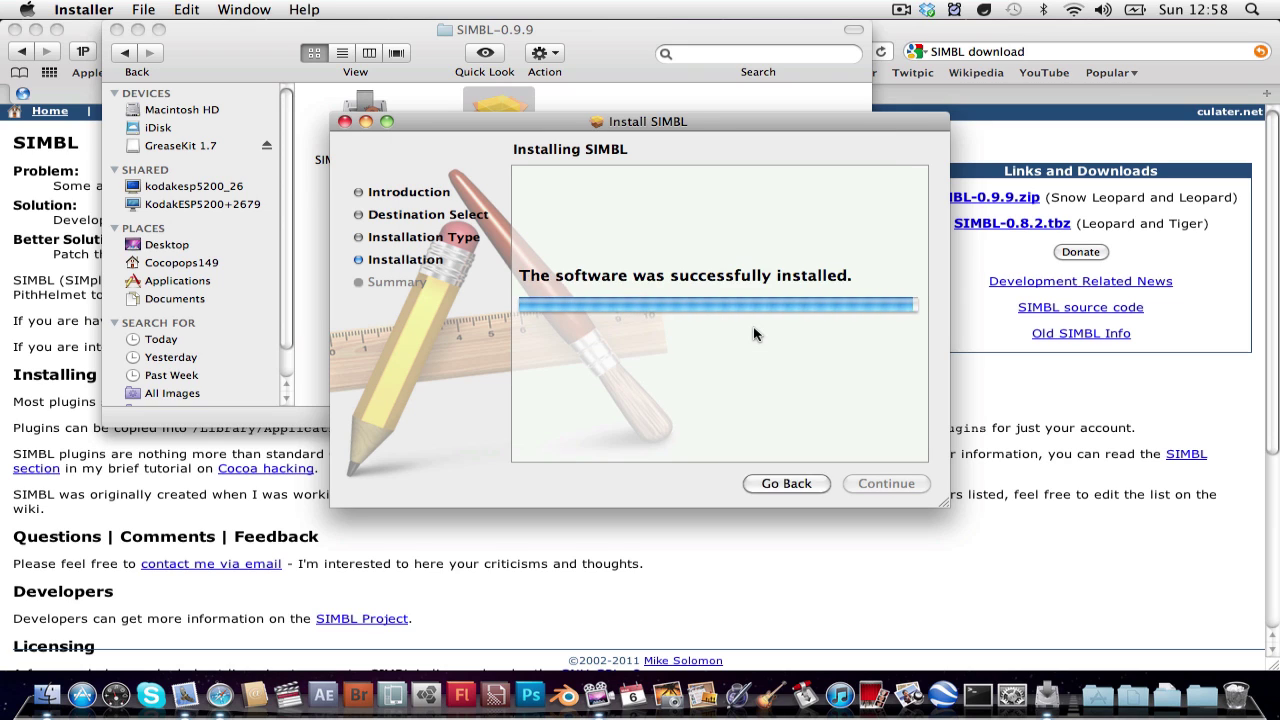
{"action": "key", "text": "Return"}
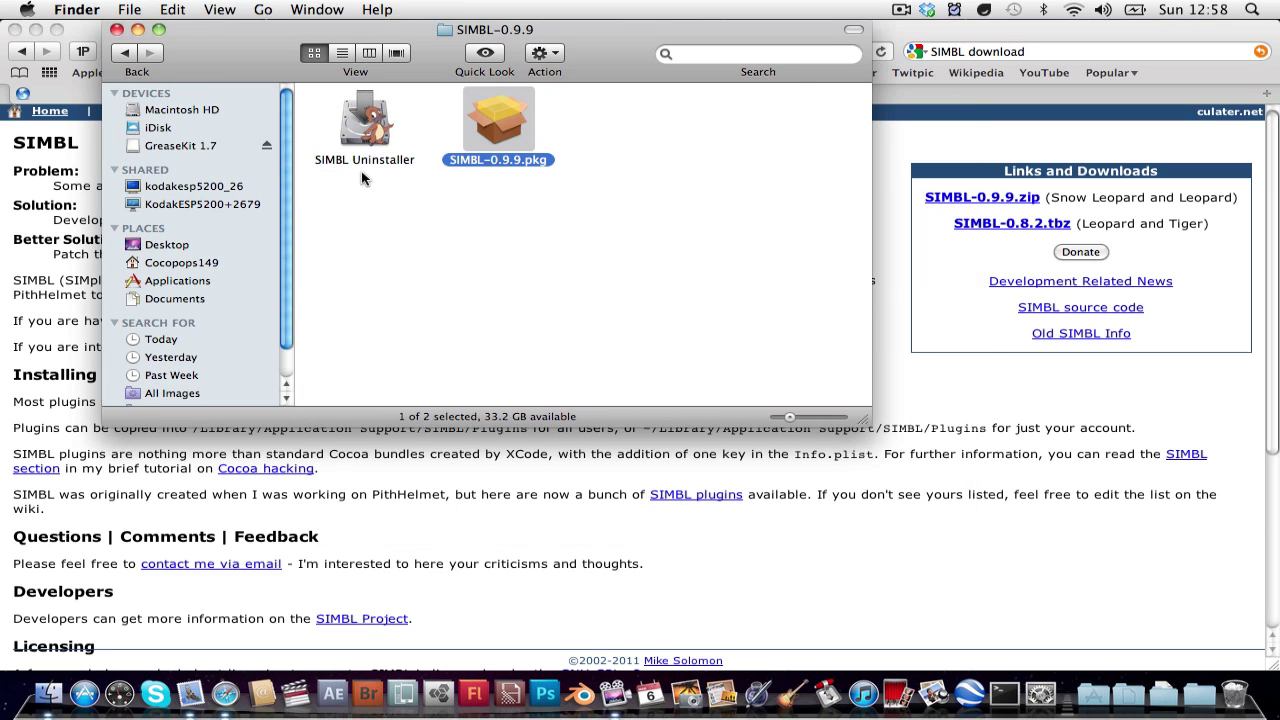
Go back to the Downloads folder and move the SIMBL-0.9.9 folder to the Trash
{"action": "left_click", "coordinate": [123, 60]}
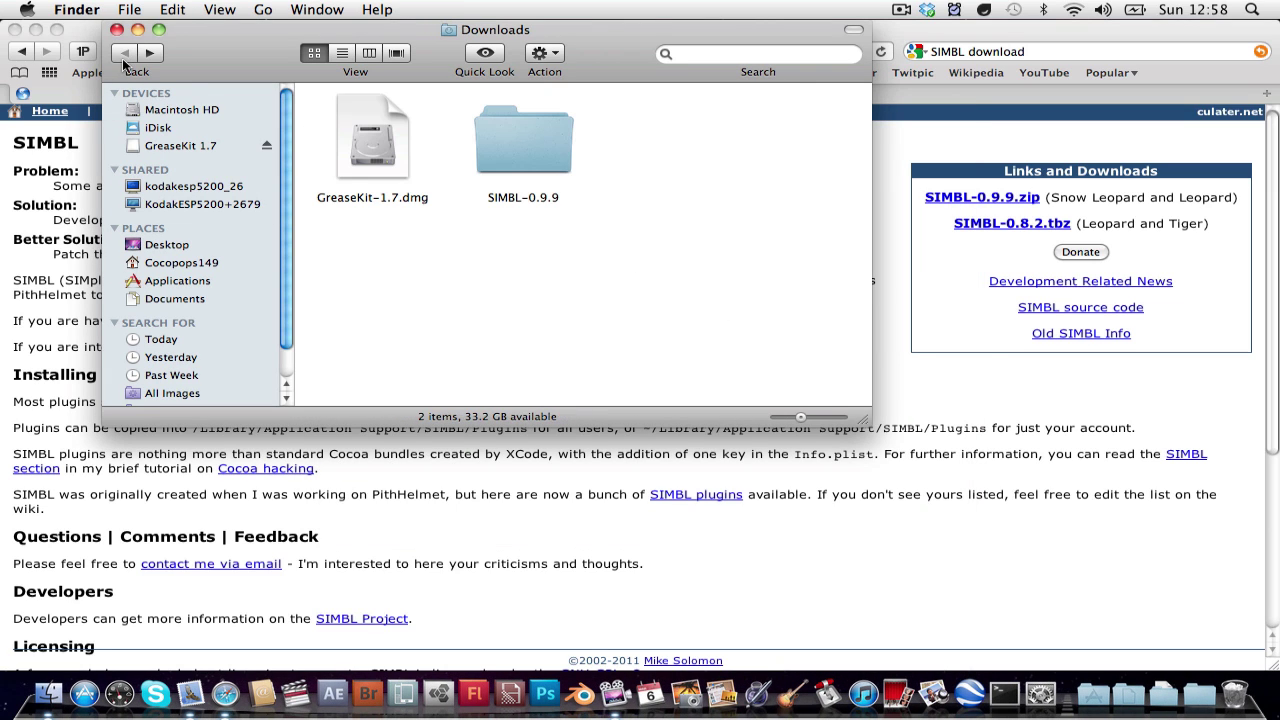
{"action": "left_click", "coordinate": [523, 142]}
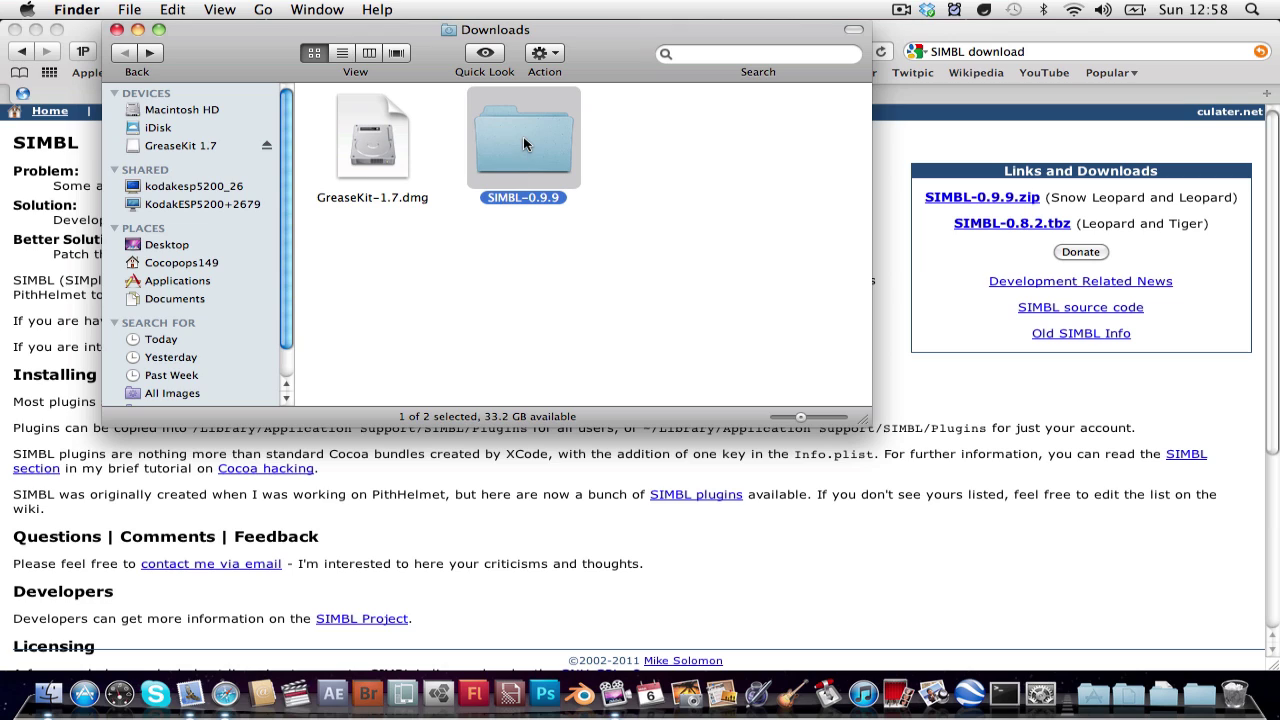
{"action": "left_click_drag", "start_coordinate": [523, 140], "coordinate": [498, 180]}
{"action": "key", "text": "super+BackSpace"}
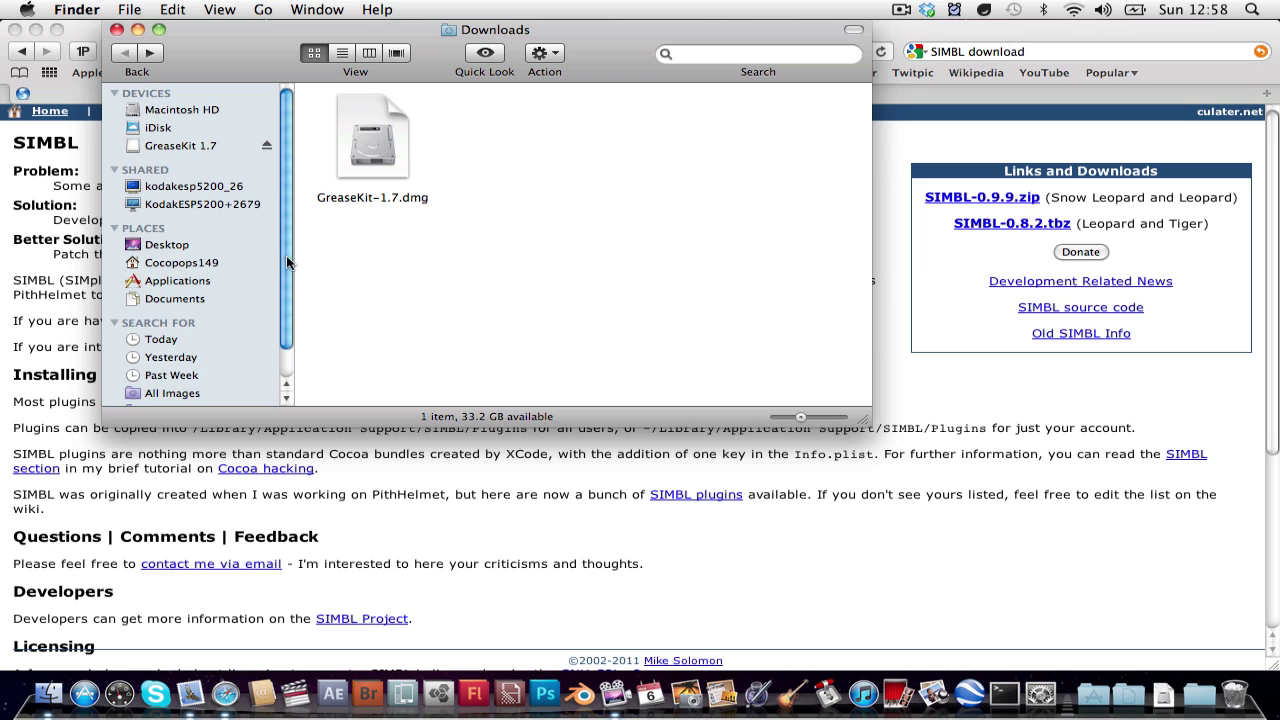
Move GreaseKit-1.7.dmg to the Trash, eject the GreaseKit 1.7 disk, and close the Downloads window
{"action": "left_click", "coordinate": [368, 148]}
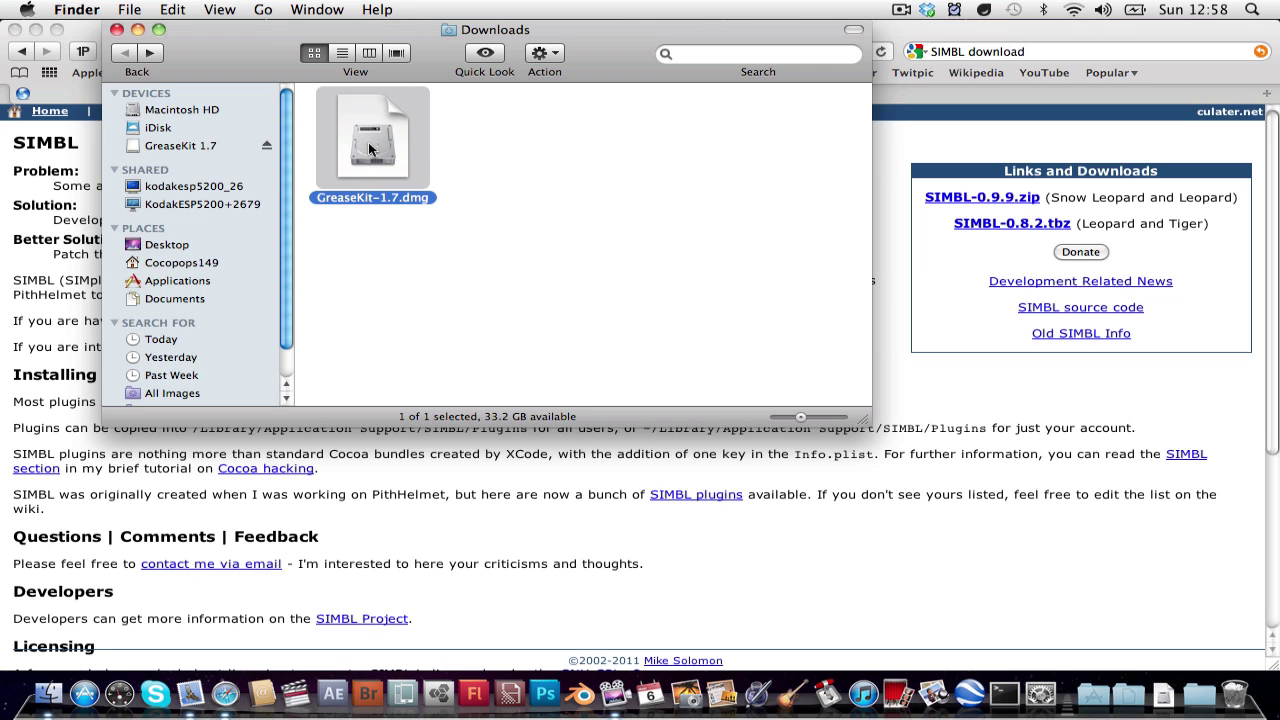
{"action": "key", "text": "super+BackSpace"}
{"action": "left_click", "coordinate": [266, 145]}
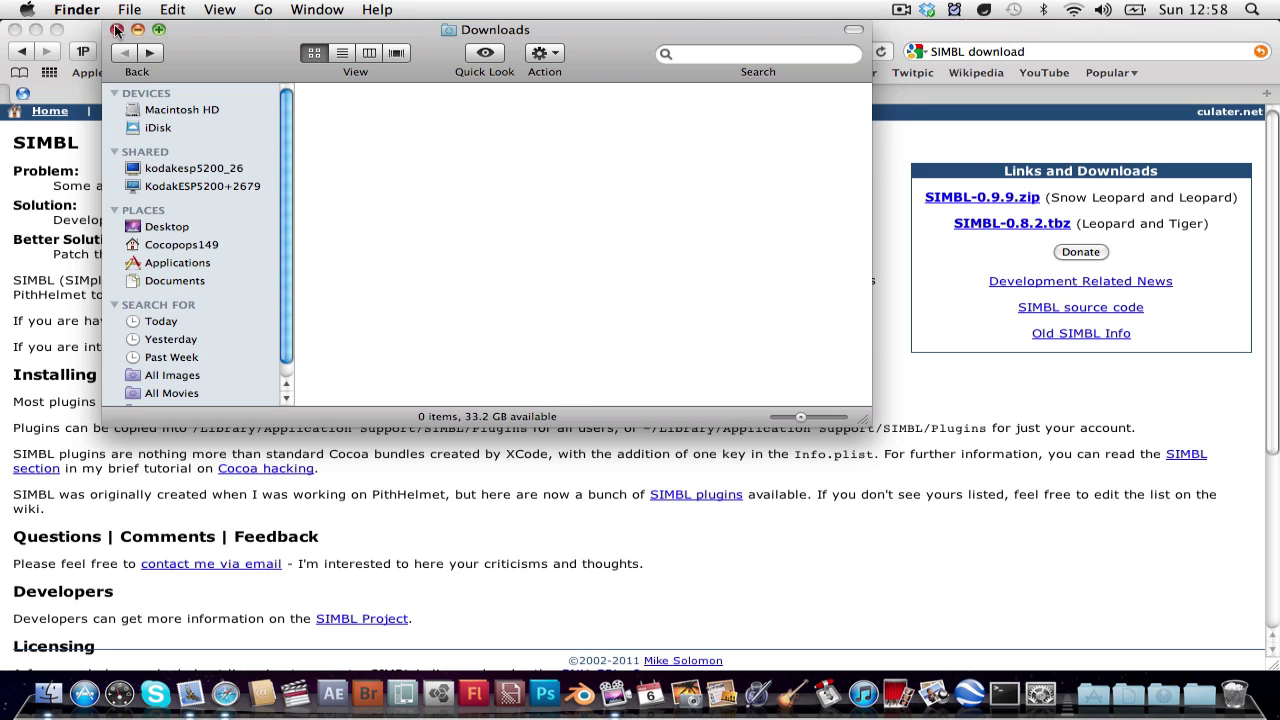
{"action": "left_click", "coordinate": [116, 29]}
{"action": "left_click", "coordinate": [308, 344]}
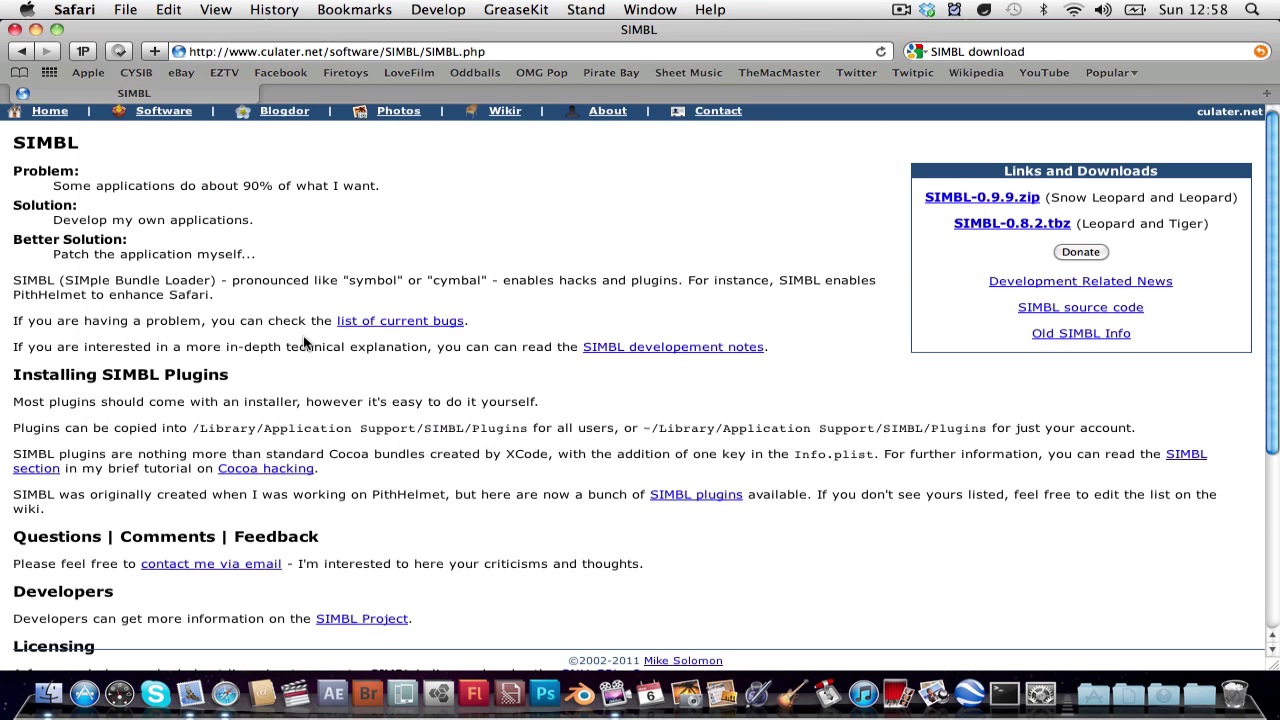
Search Google for "GreaseKit download" and open the GreaseKit page on 8-p.info
{"action": "left_click", "coordinate": [1100, 52]}
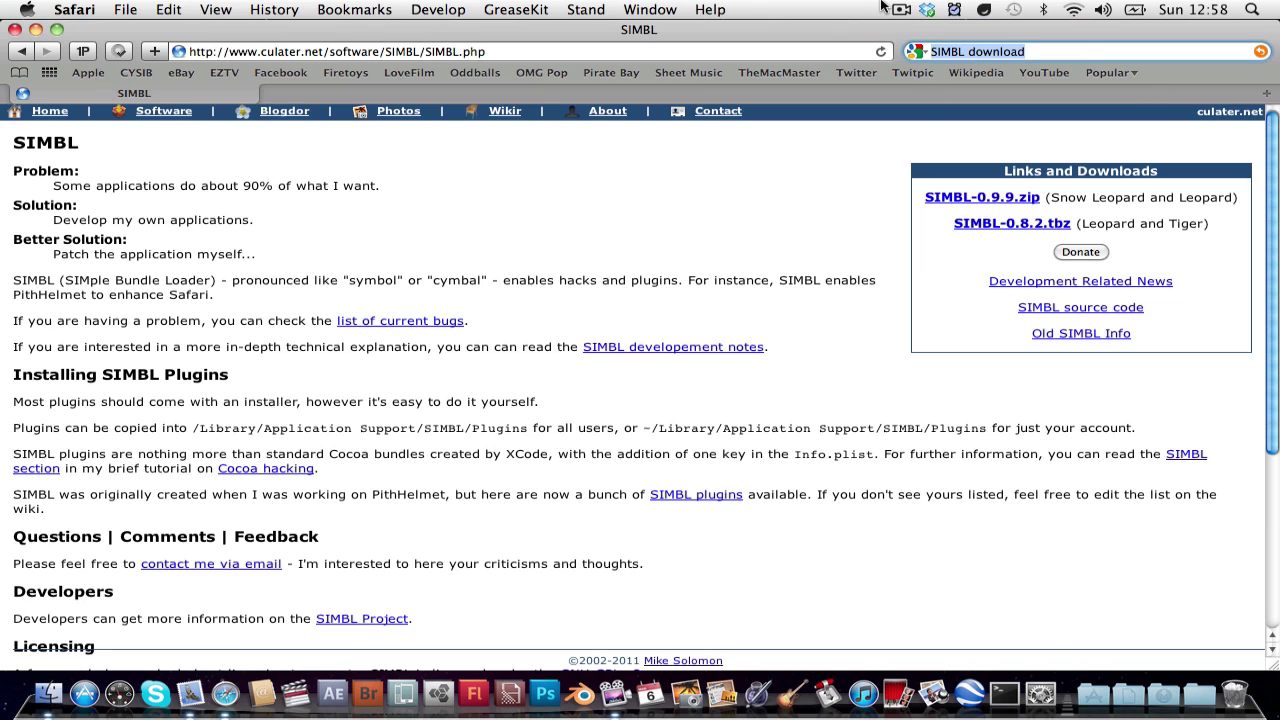
{"action": "type", "text": "Grease"}
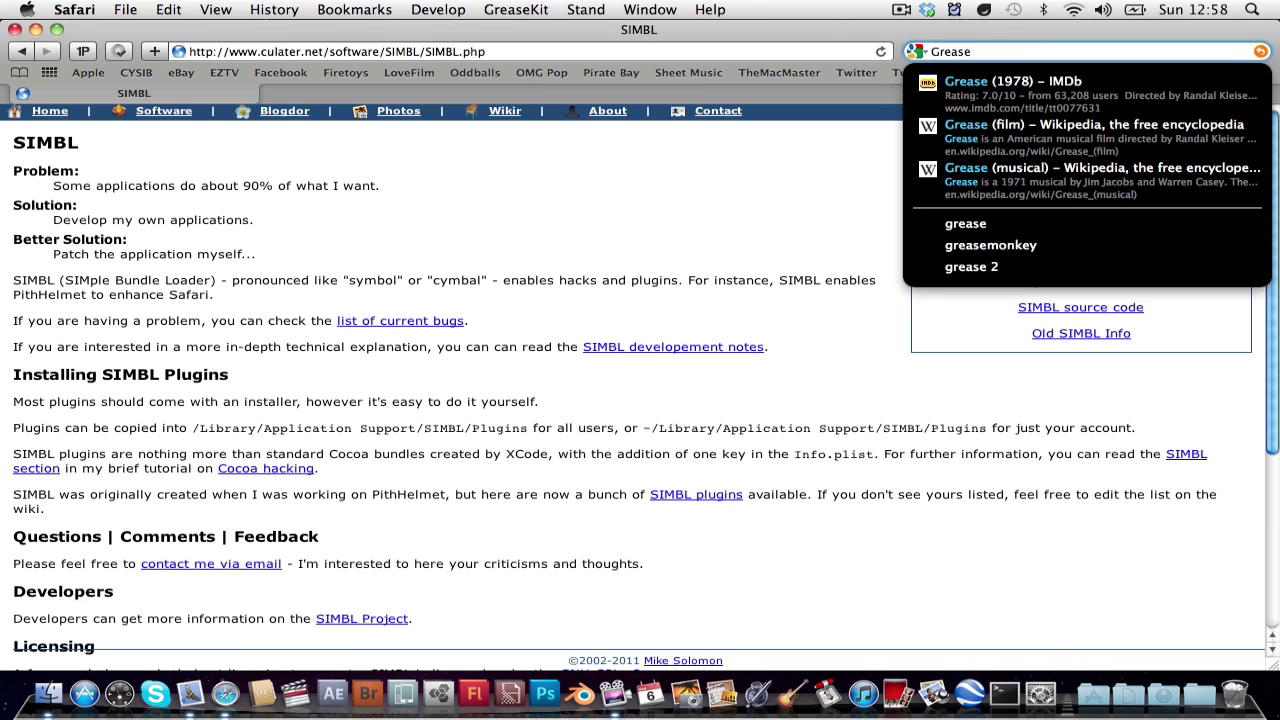
{"action": "type", "text": "Kit download"}
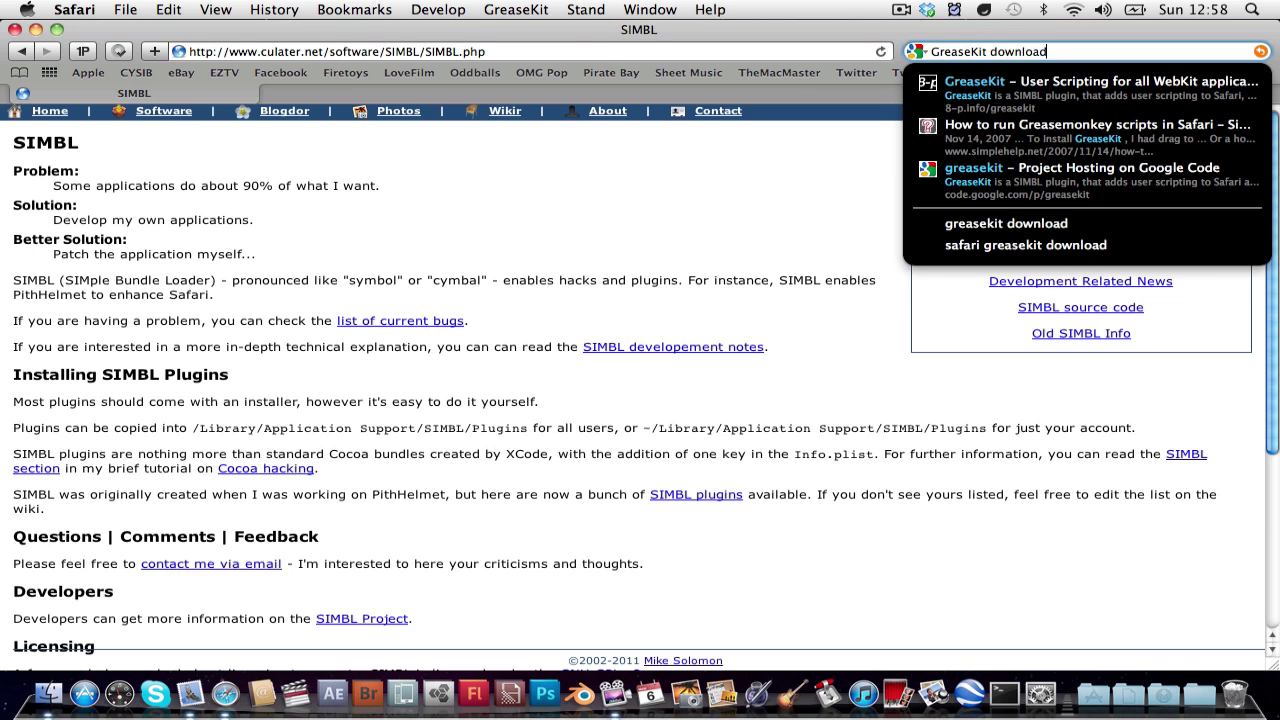
{"action": "key", "text": "Return"}
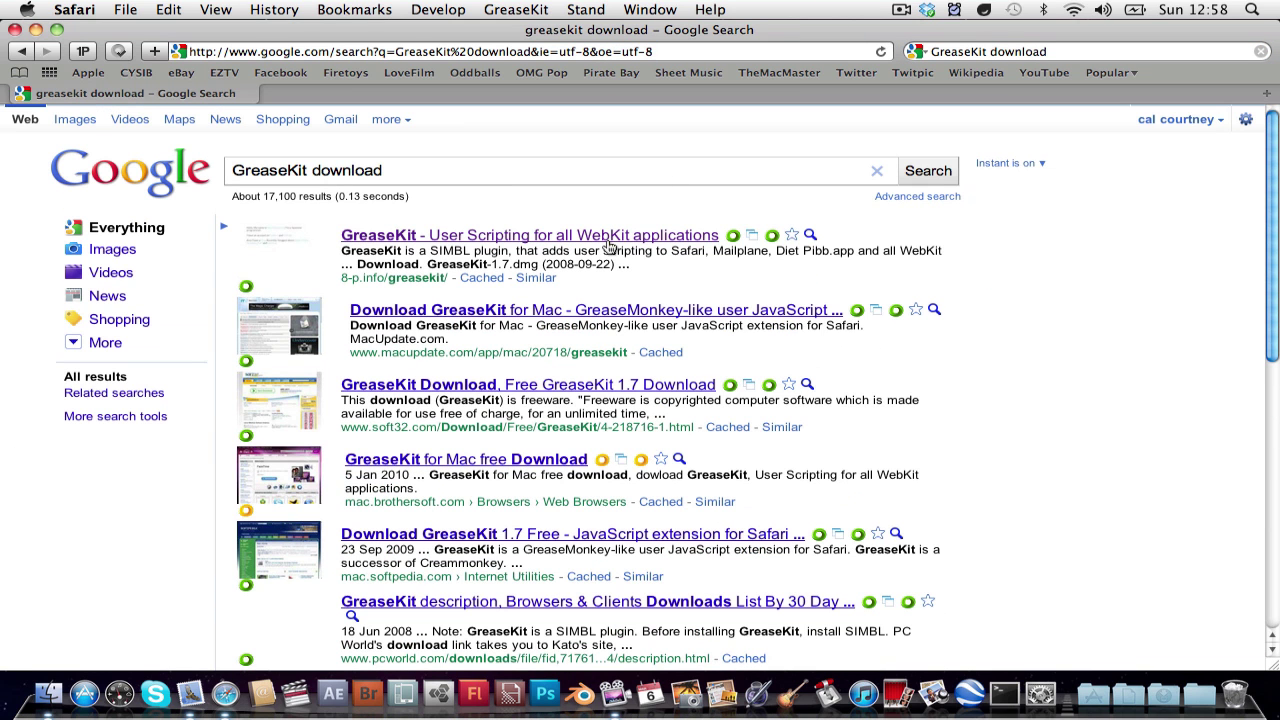
{"action": "left_click", "coordinate": [607, 238]}
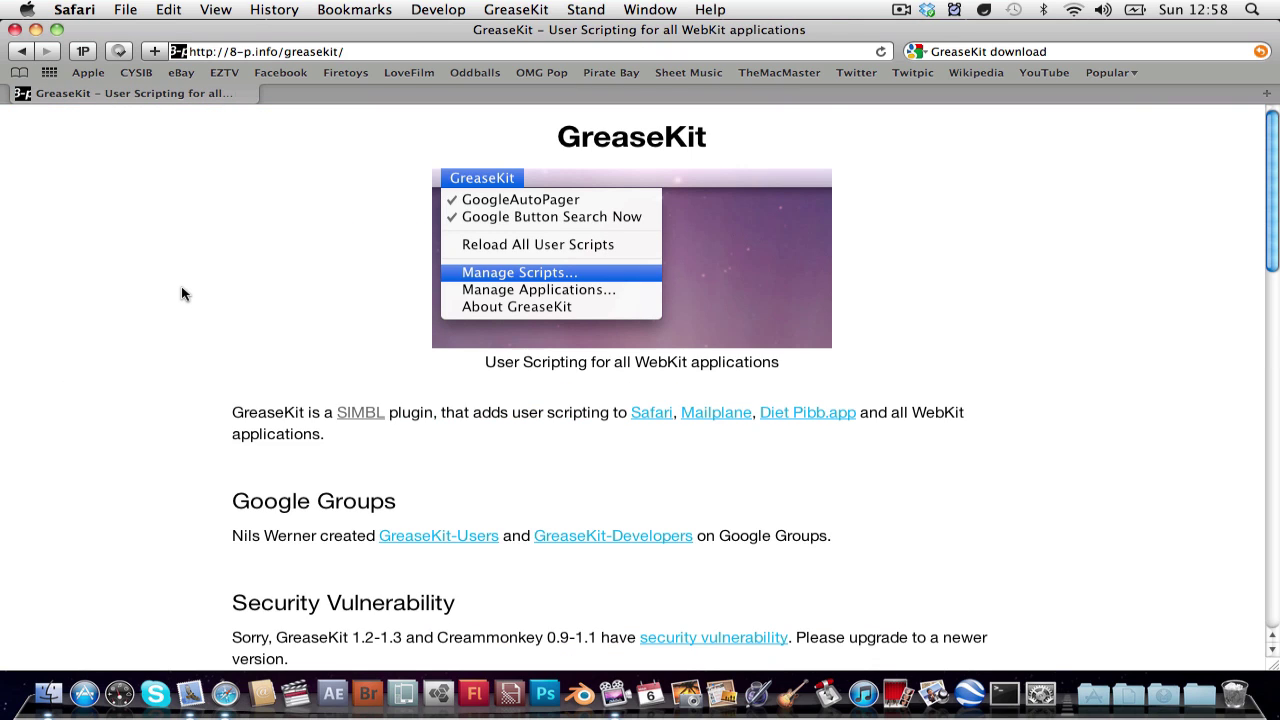
Download GreaseKit-1.7.dmg from the page's Download section and bring the mounted GreaseKit 1.7 disk window to the front
{"action": "scroll", "coordinate": [181, 293], "scroll_direction": "down", "scroll_amount": 4}
{"action": "scroll", "coordinate": [181, 293], "scroll_direction": "up", "scroll_amount": 4}
{"action": "scroll", "coordinate": [181, 295], "scroll_direction": "down", "scroll_amount": 15}
{"action": "scroll", "coordinate": [181, 295], "scroll_direction": "up", "scroll_amount": 5}
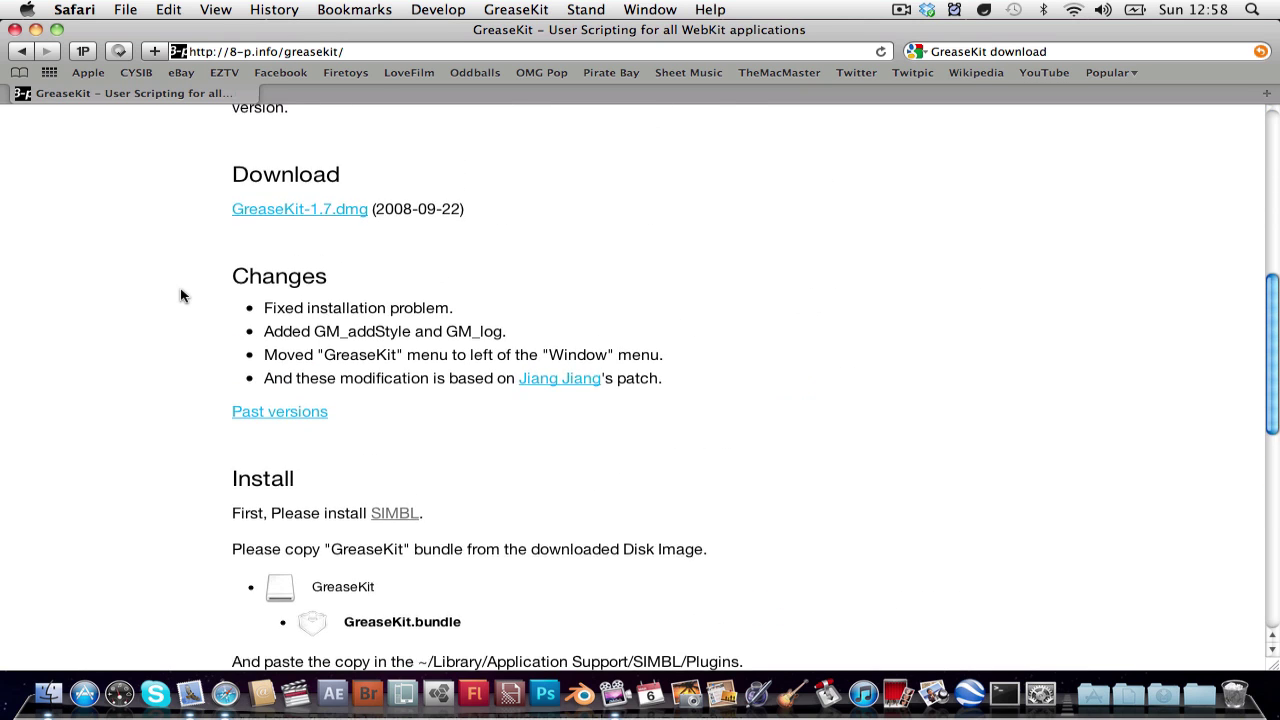
{"action": "scroll", "coordinate": [181, 295], "scroll_direction": "up", "scroll_amount": 3}
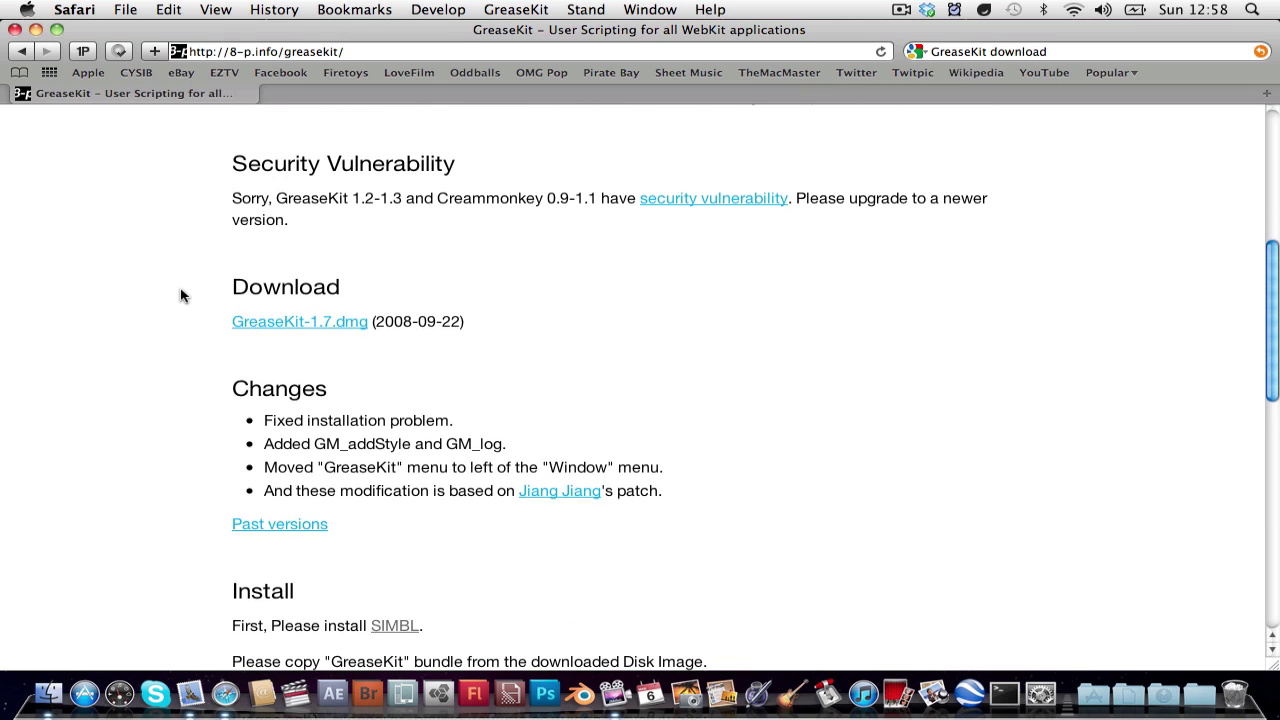
{"action": "left_click", "coordinate": [287, 322]}
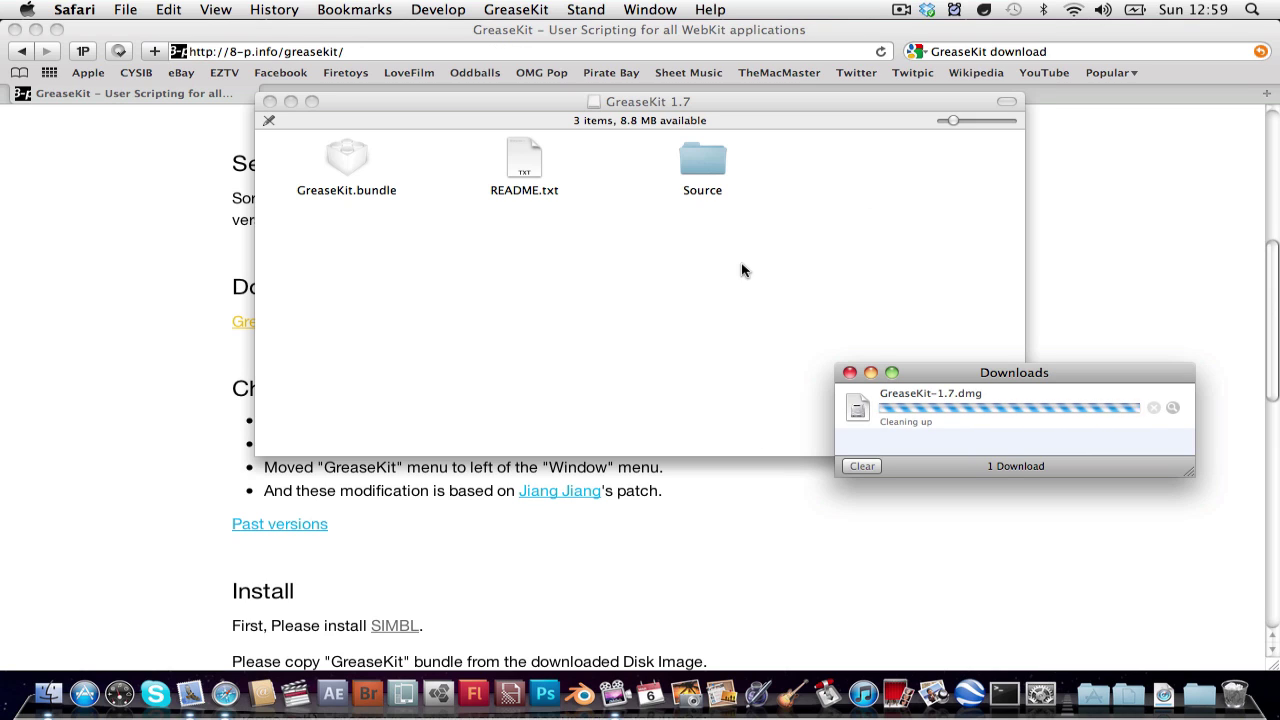
{"action": "left_click", "coordinate": [771, 200]}
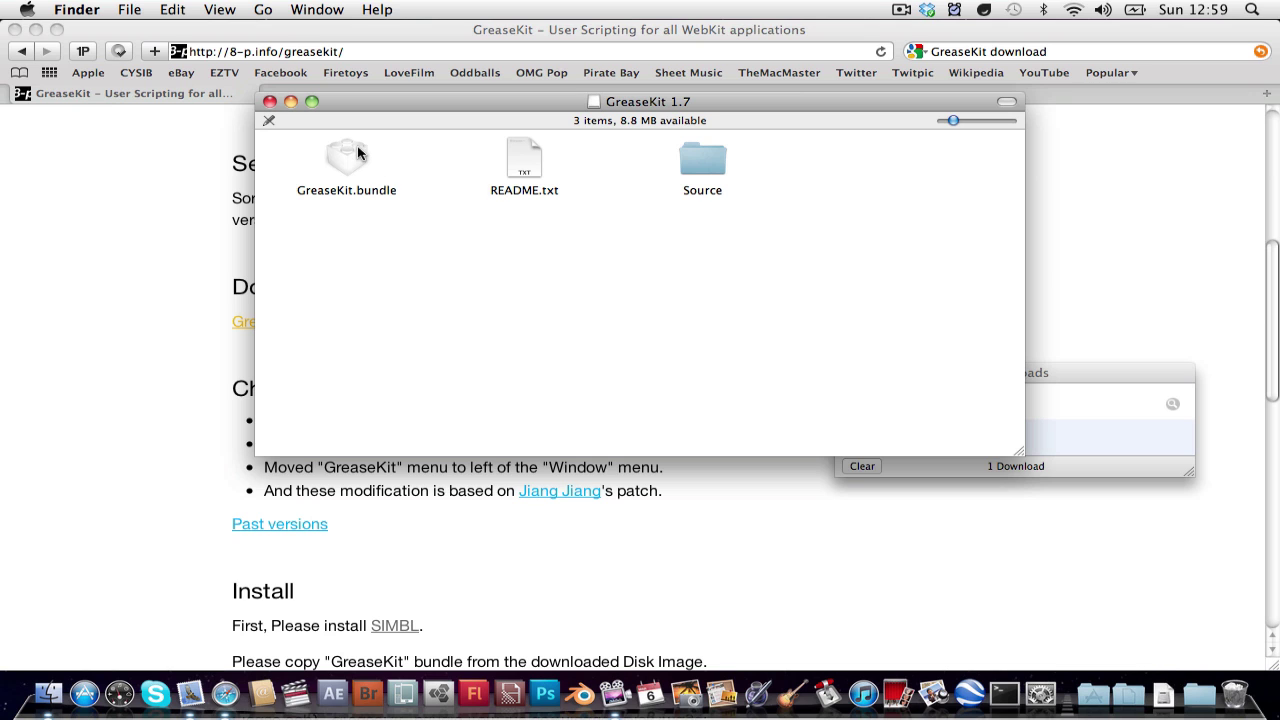
Open the Applications folder in a Finder window and move the window clear of the GreaseKit 1.7 files
{"action": "left_click", "coordinate": [40, 700]}
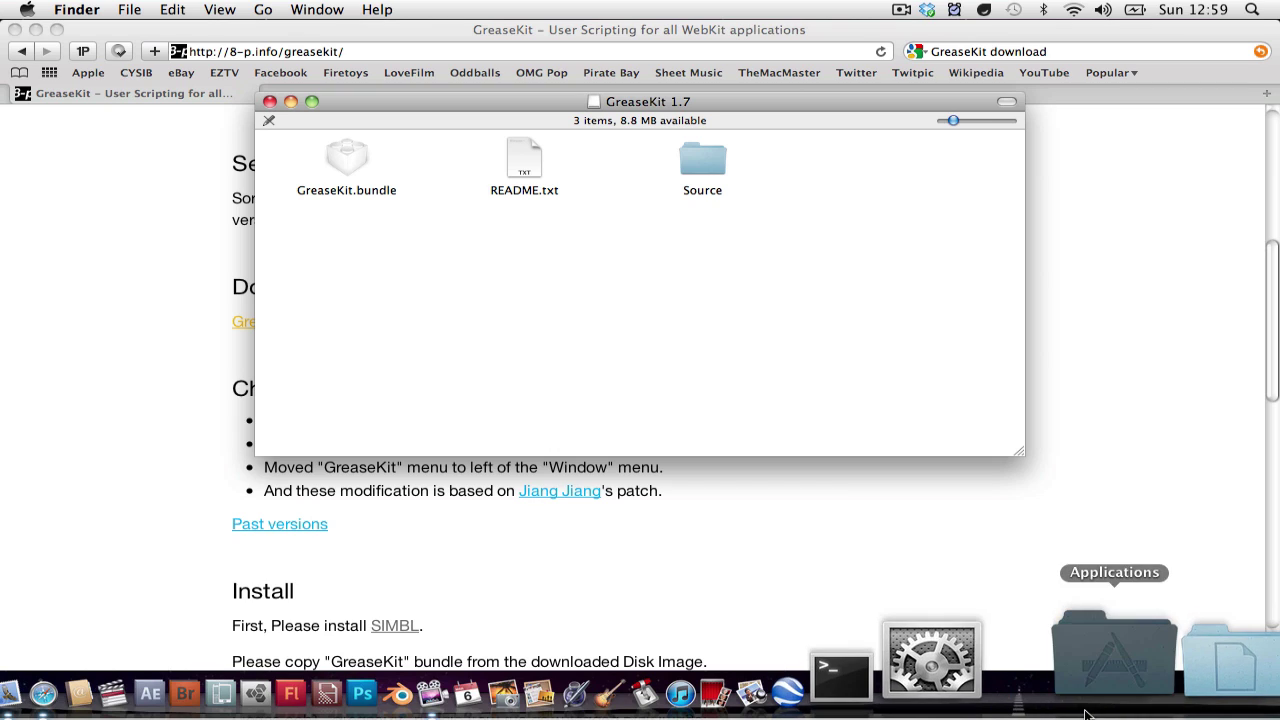
{"action": "left_click", "coordinate": [1100, 670]}
{"action": "scroll", "coordinate": [1111, 516], "scroll_direction": "down", "scroll_amount": 10}
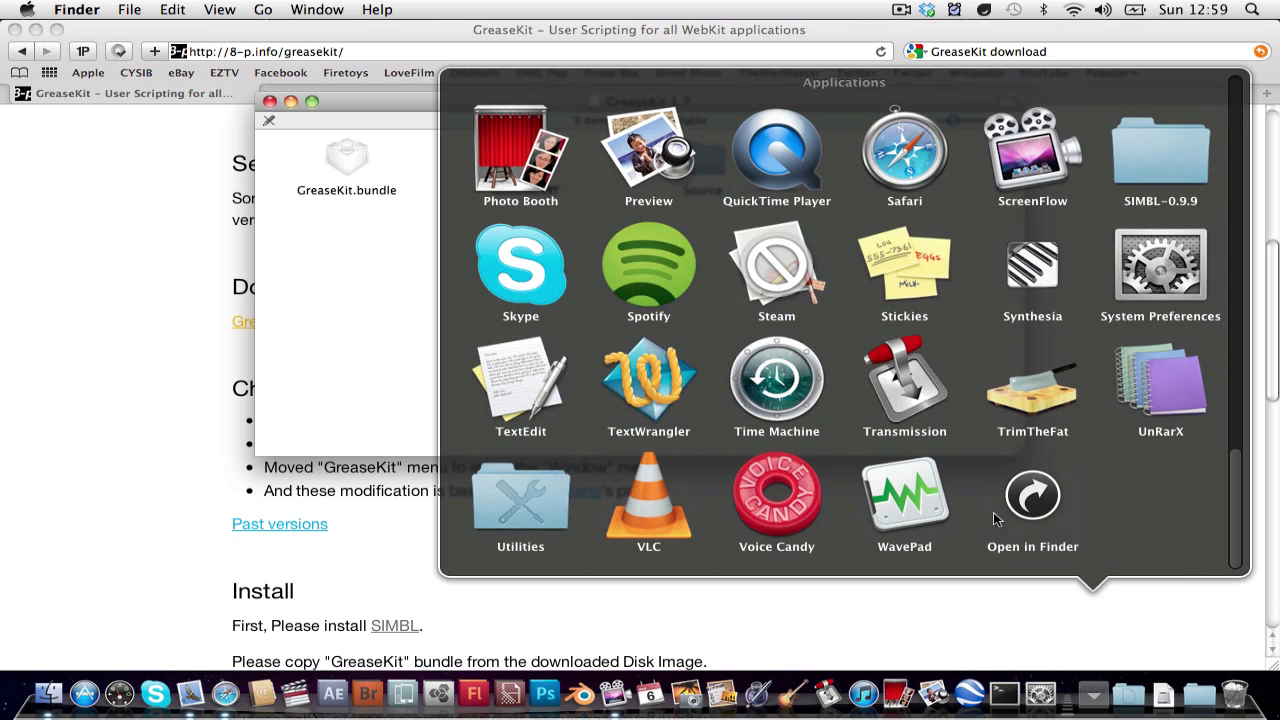
{"action": "left_click", "coordinate": [1032, 500]}
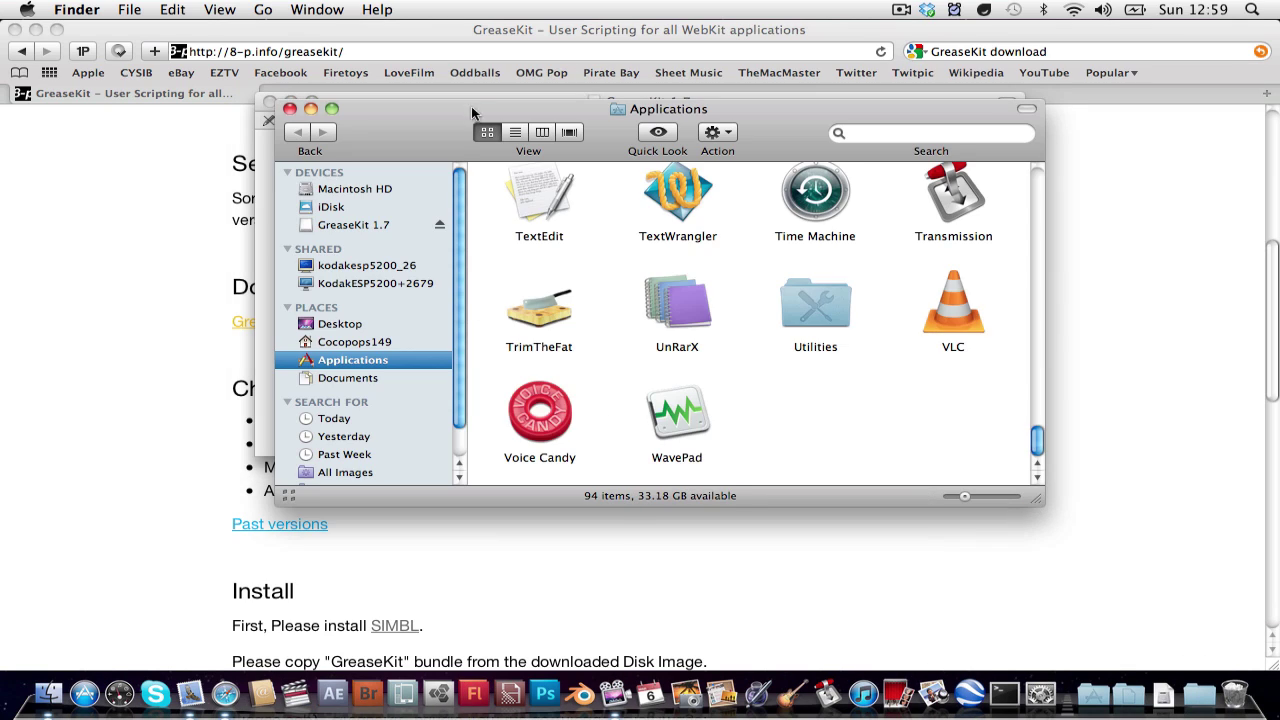
{"action": "left_click_drag", "start_coordinate": [489, 117], "coordinate": [616, 281]}
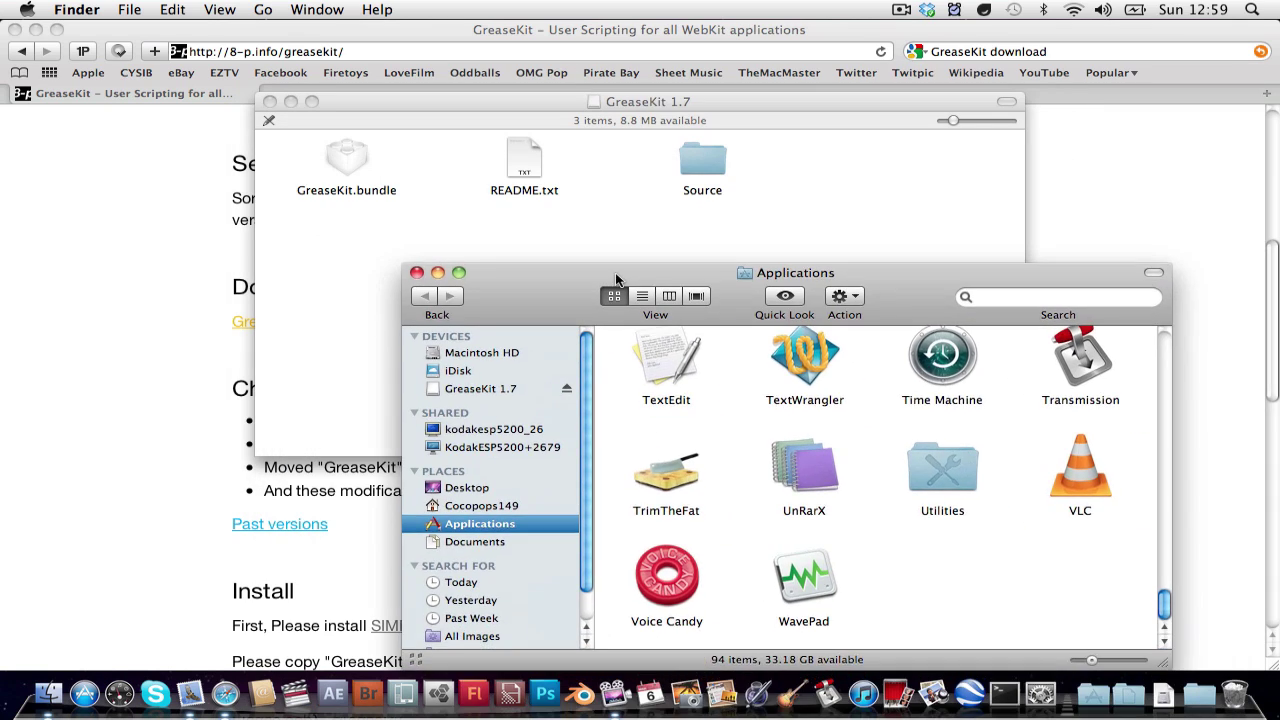
Navigate from the home folder to Library/Application Support/SIMBL/Plugins
{"action": "left_click", "coordinate": [487, 507]}
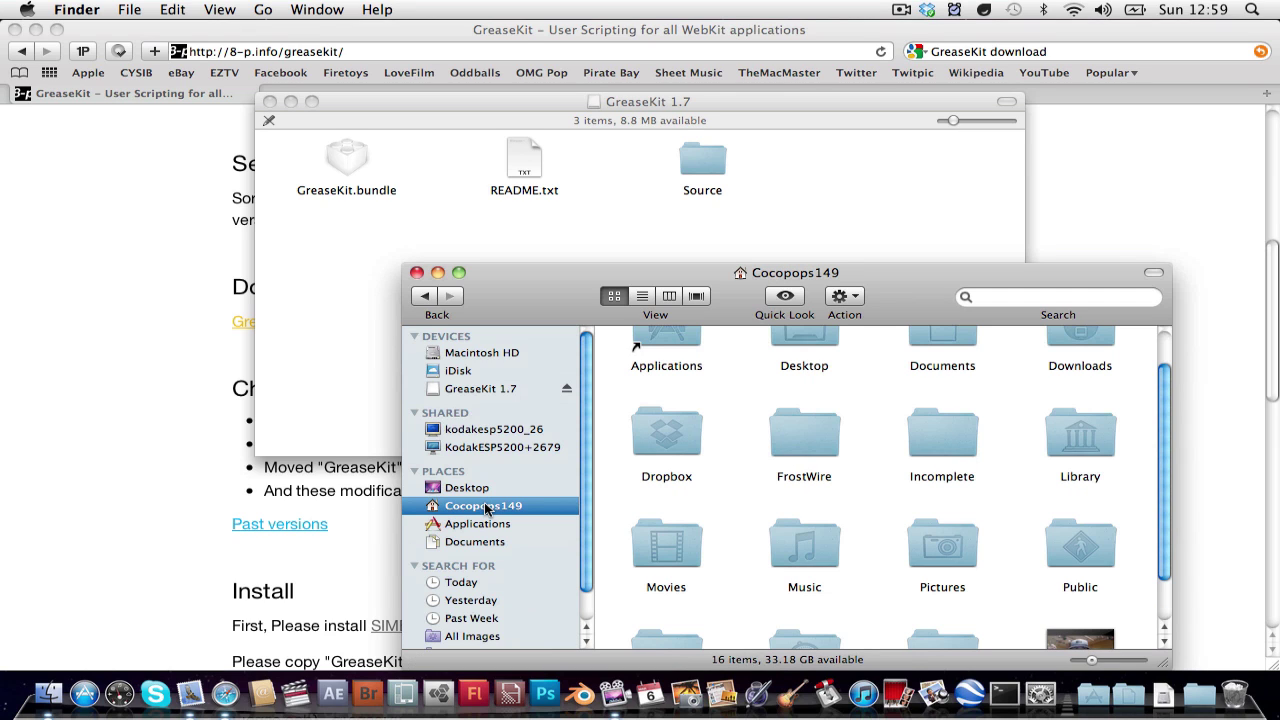
{"action": "scroll", "coordinate": [796, 496], "scroll_direction": "up", "scroll_amount": 3}
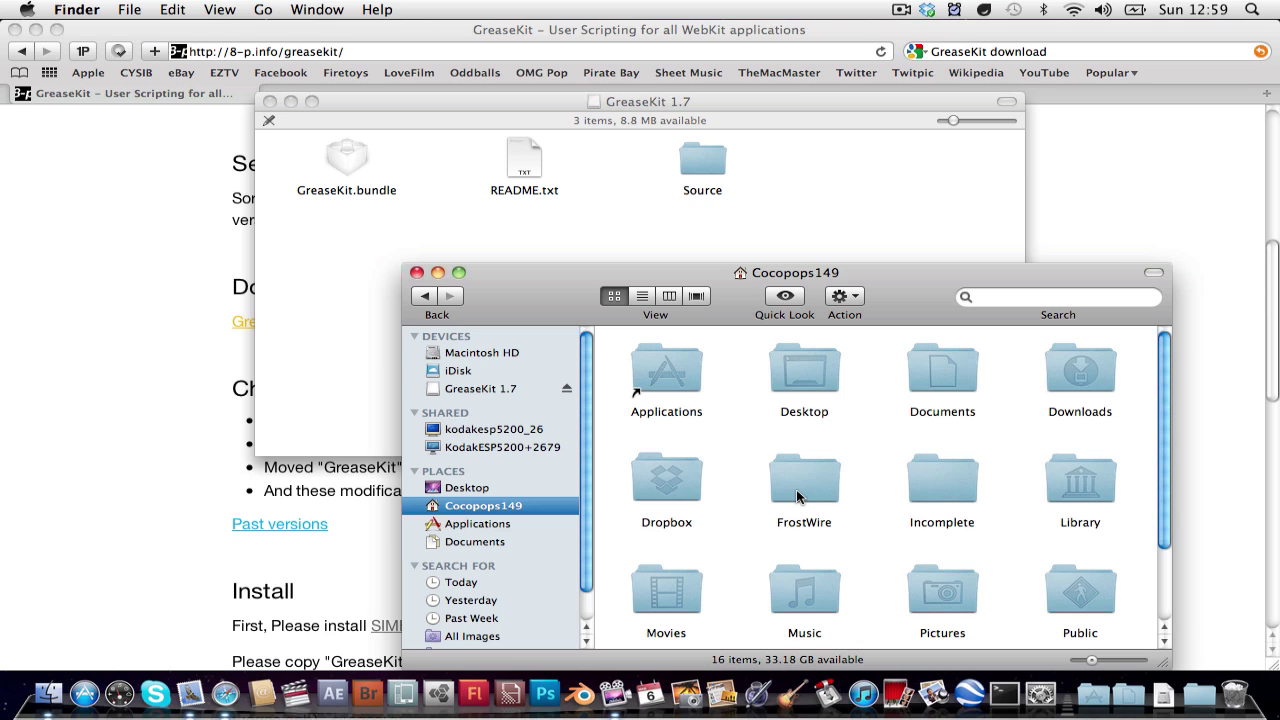
{"action": "left_click", "coordinate": [1094, 469]}
{"action": "double_click", "coordinate": [1094, 469]}
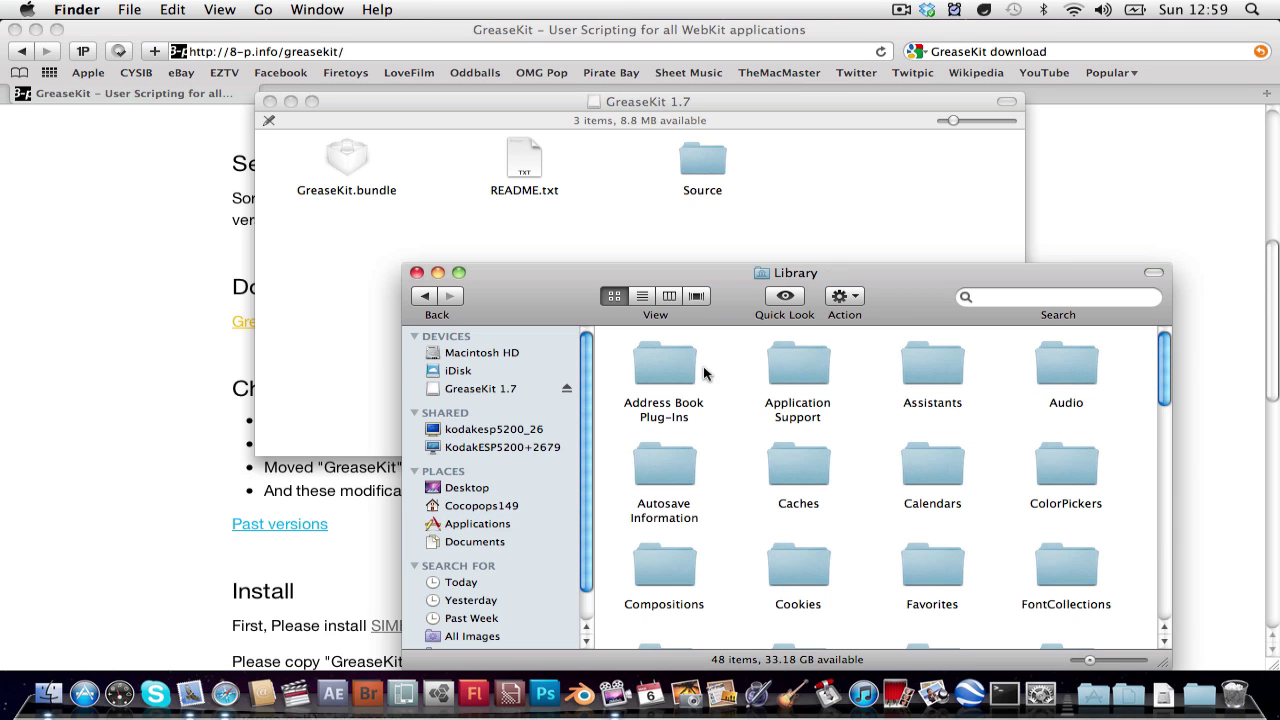
{"action": "double_click", "coordinate": [808, 366]}
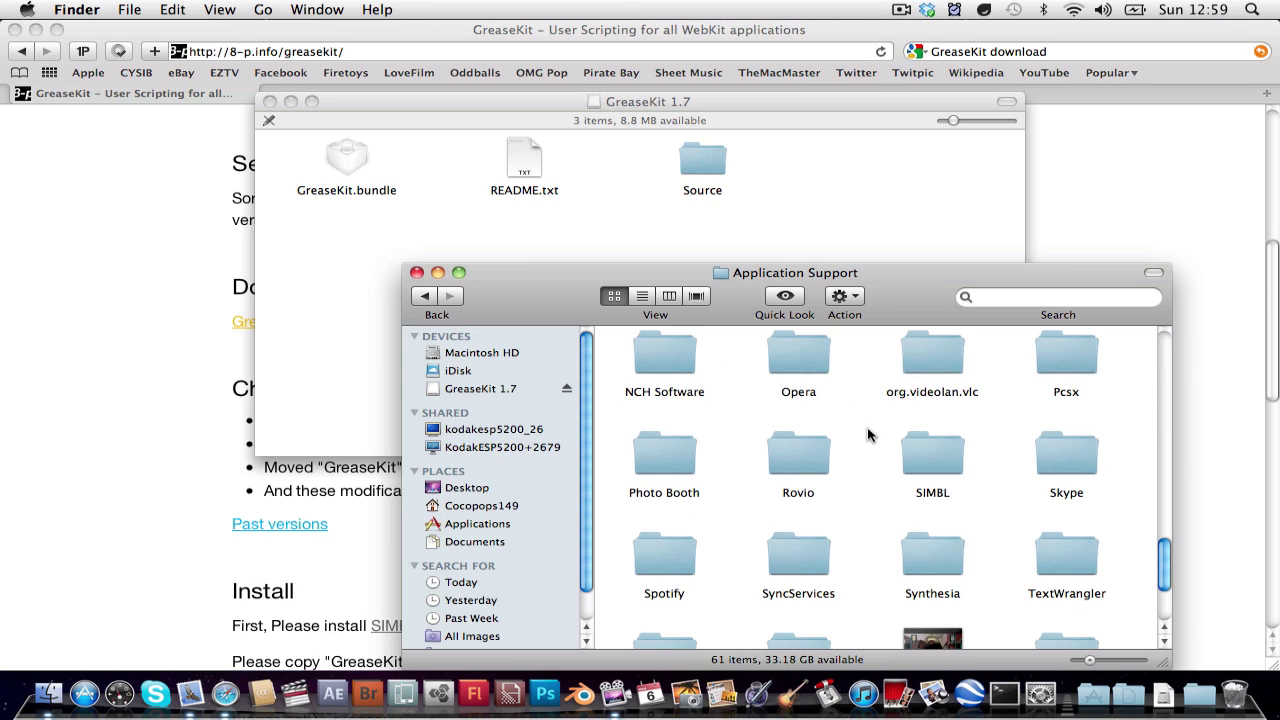
{"action": "double_click", "coordinate": [928, 452]}
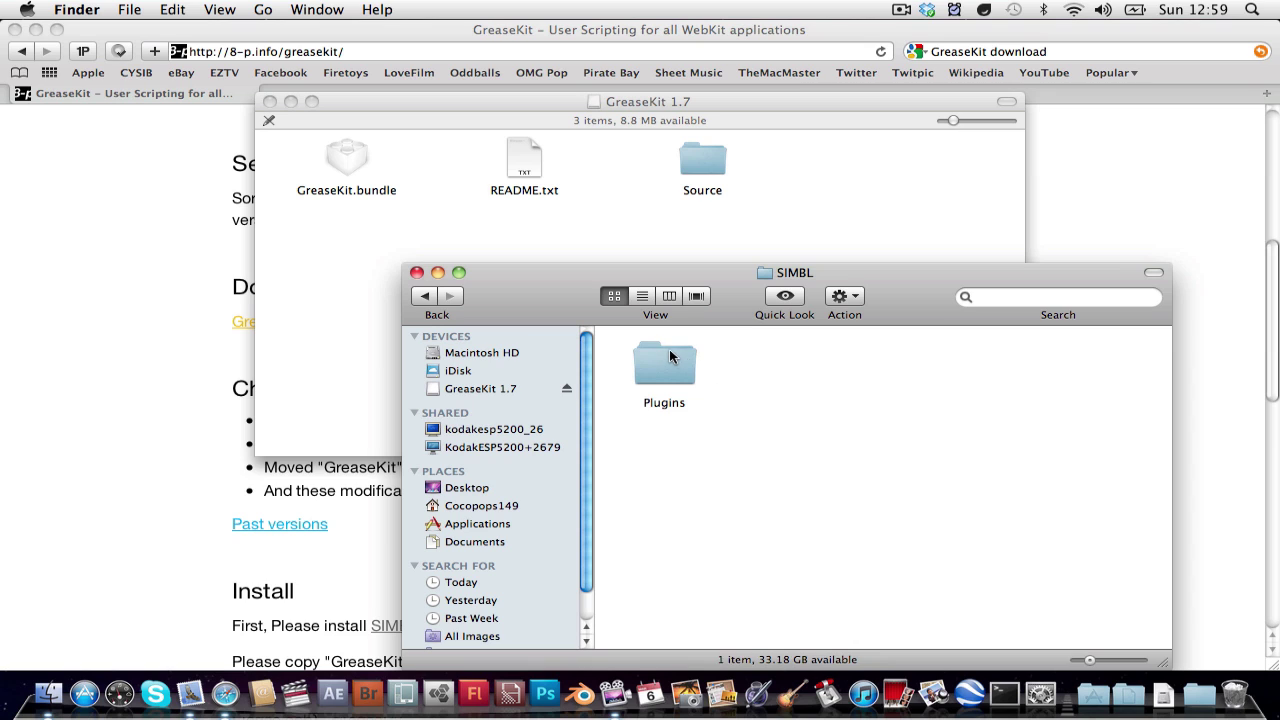
{"action": "double_click", "coordinate": [668, 352]}
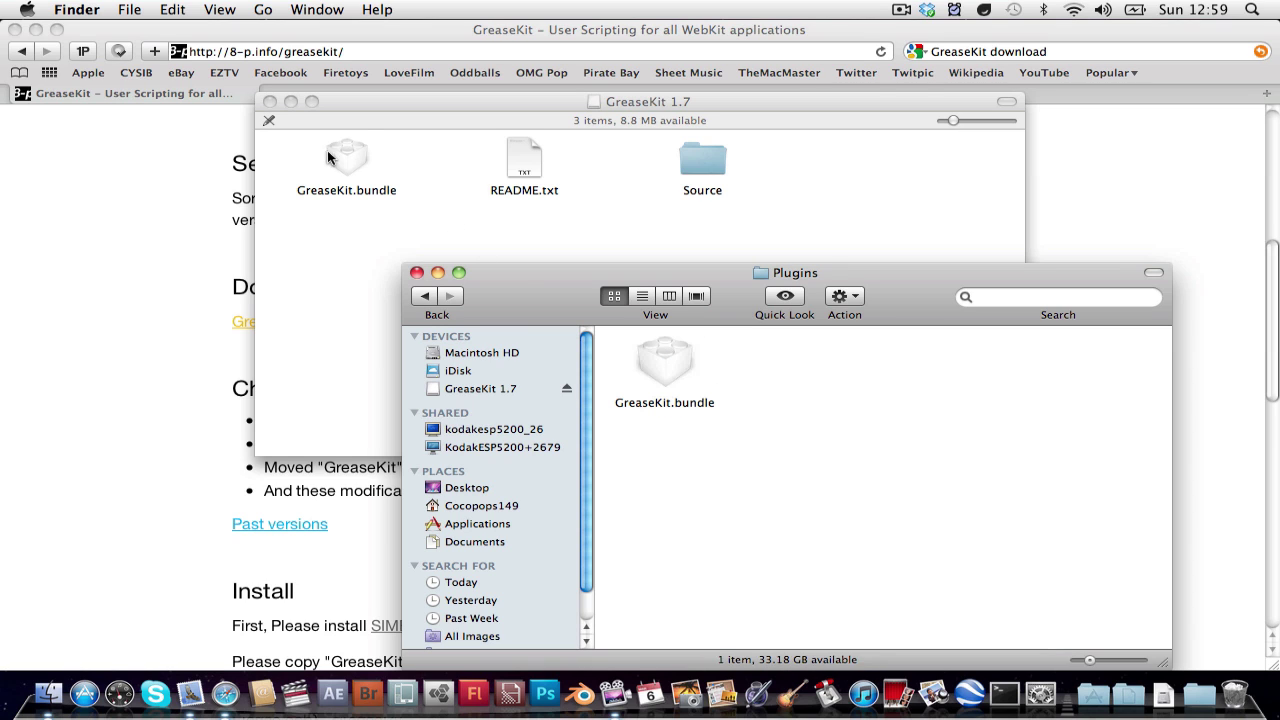
Try to copy GreaseKit.bundle from the GreaseKit 1.7 disk into the SIMBL Plugins folder, and return to Safari
{"action": "left_click_drag", "start_coordinate": [340, 158], "coordinate": [678, 377]}
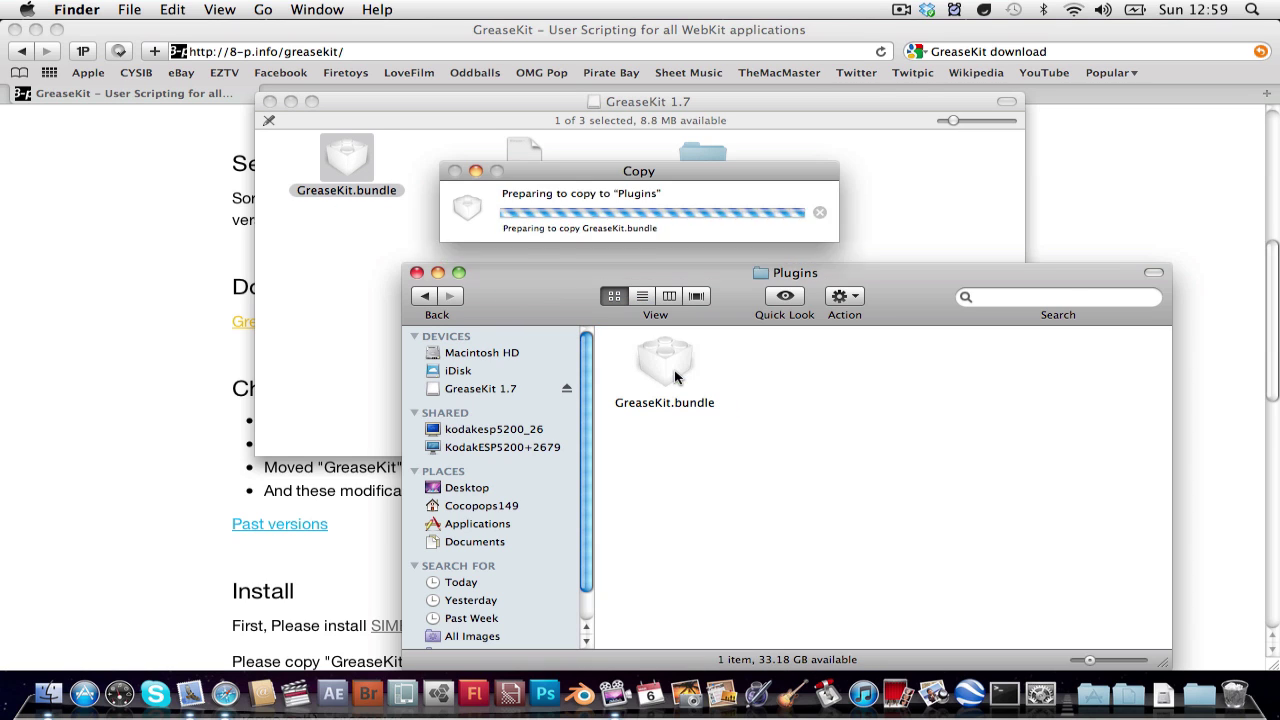
{"action": "left_click", "coordinate": [797, 250]}
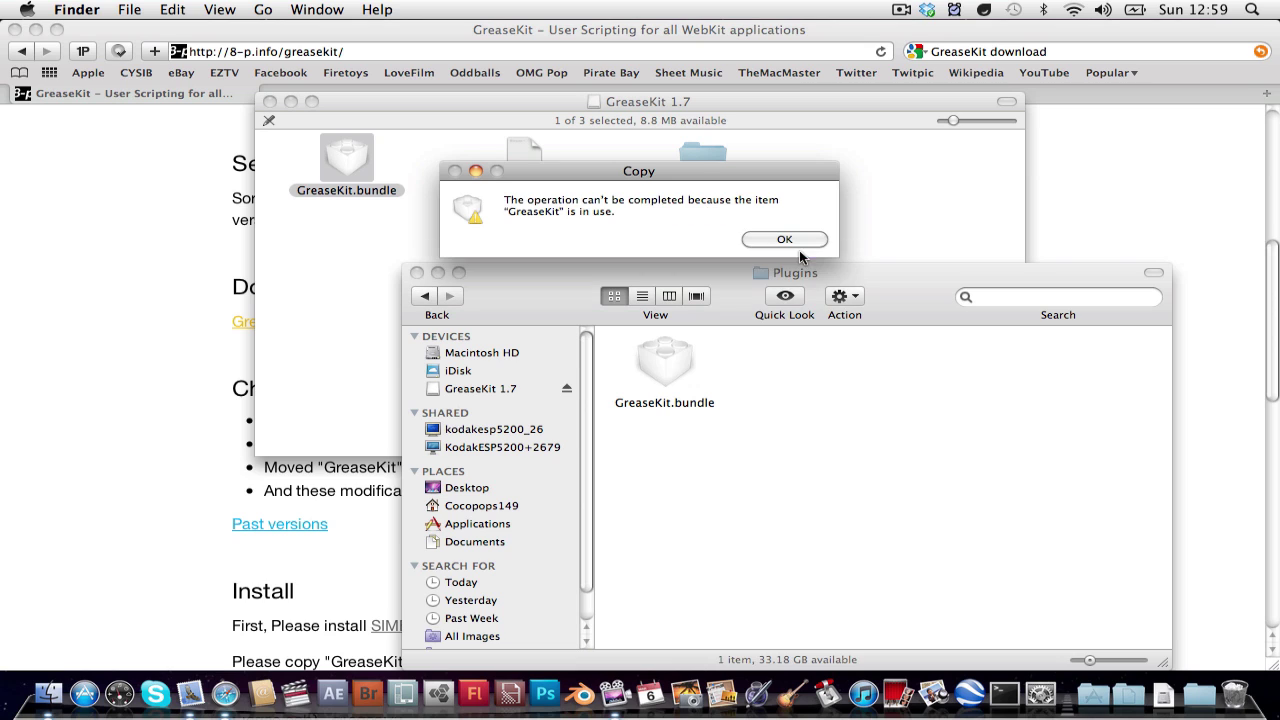
{"action": "left_click", "coordinate": [784, 240]}
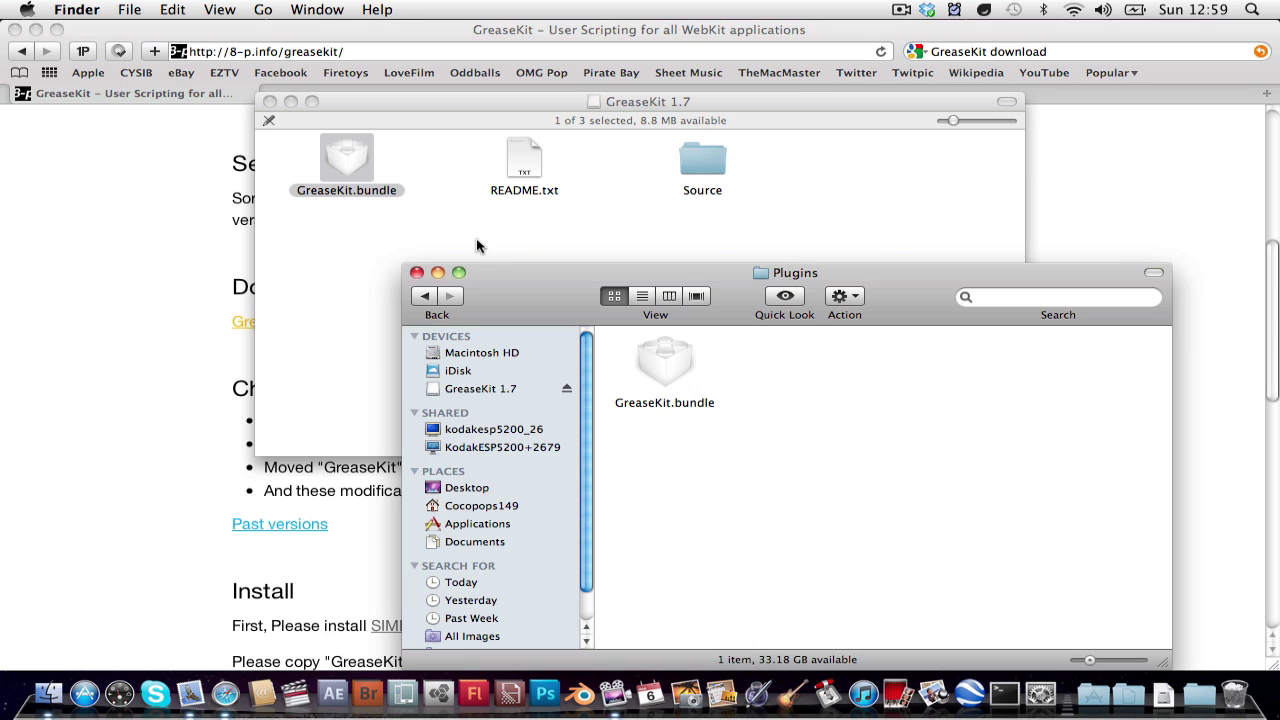
{"action": "left_click", "coordinate": [181, 227]}
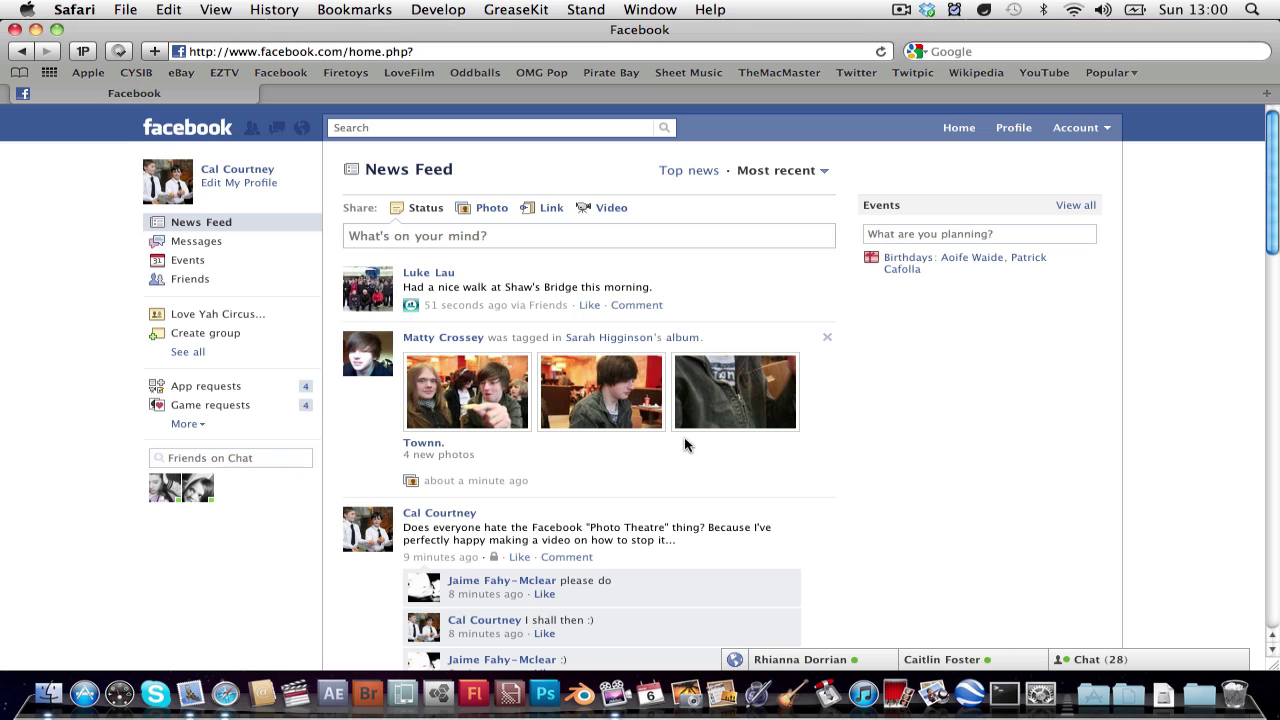
{"action": "left_click", "coordinate": [517, 8]}
{"action": "left_click", "coordinate": [517, 8]}
{"action": "left_click", "coordinate": [511, 10]}
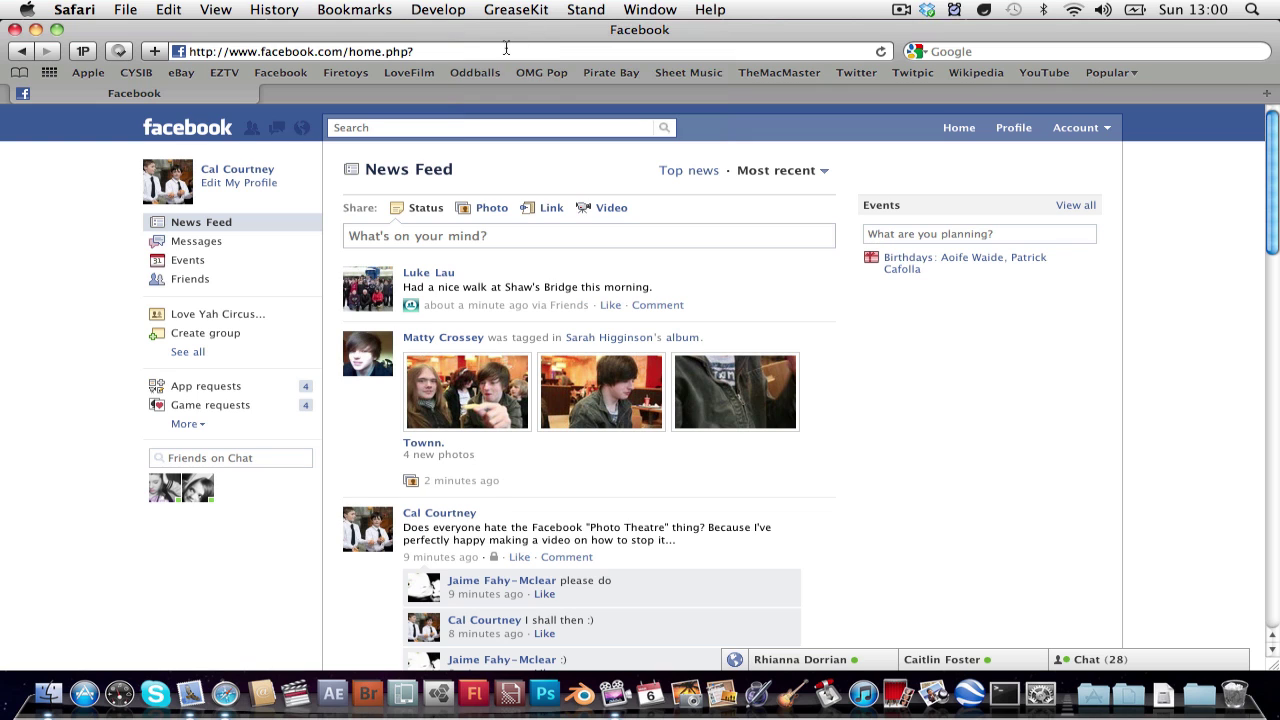
Go to userscripts.org and search the site for "facebook photo theater killer"
{"action": "left_click", "coordinate": [516, 51]}
{"action": "type", "text": "usersc"}
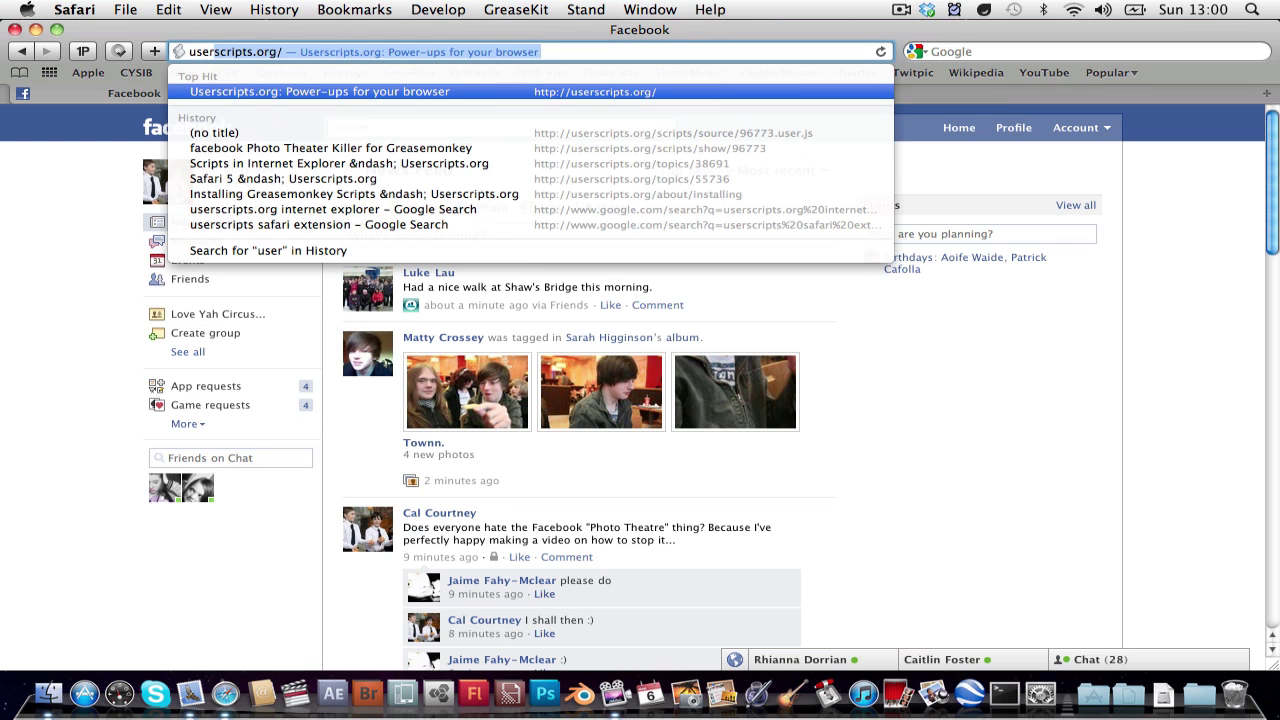
{"action": "type", "text": "ripts.org"}
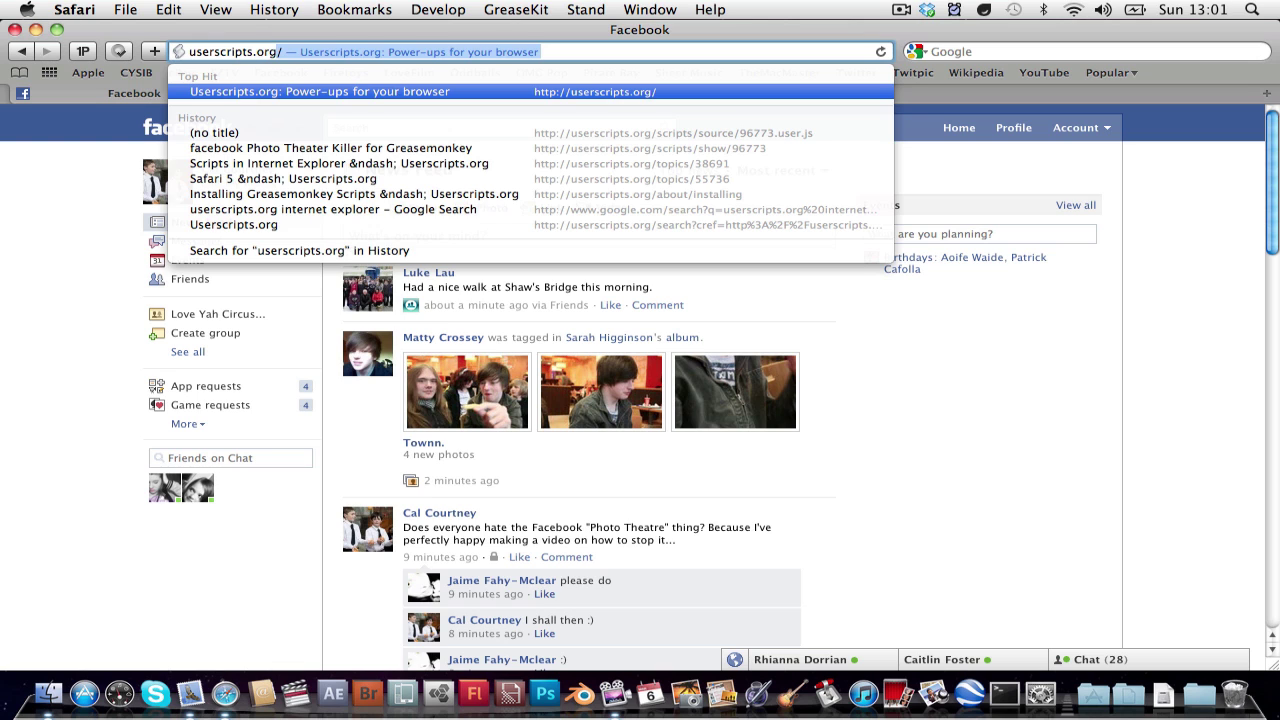
{"action": "key", "text": "Return"}
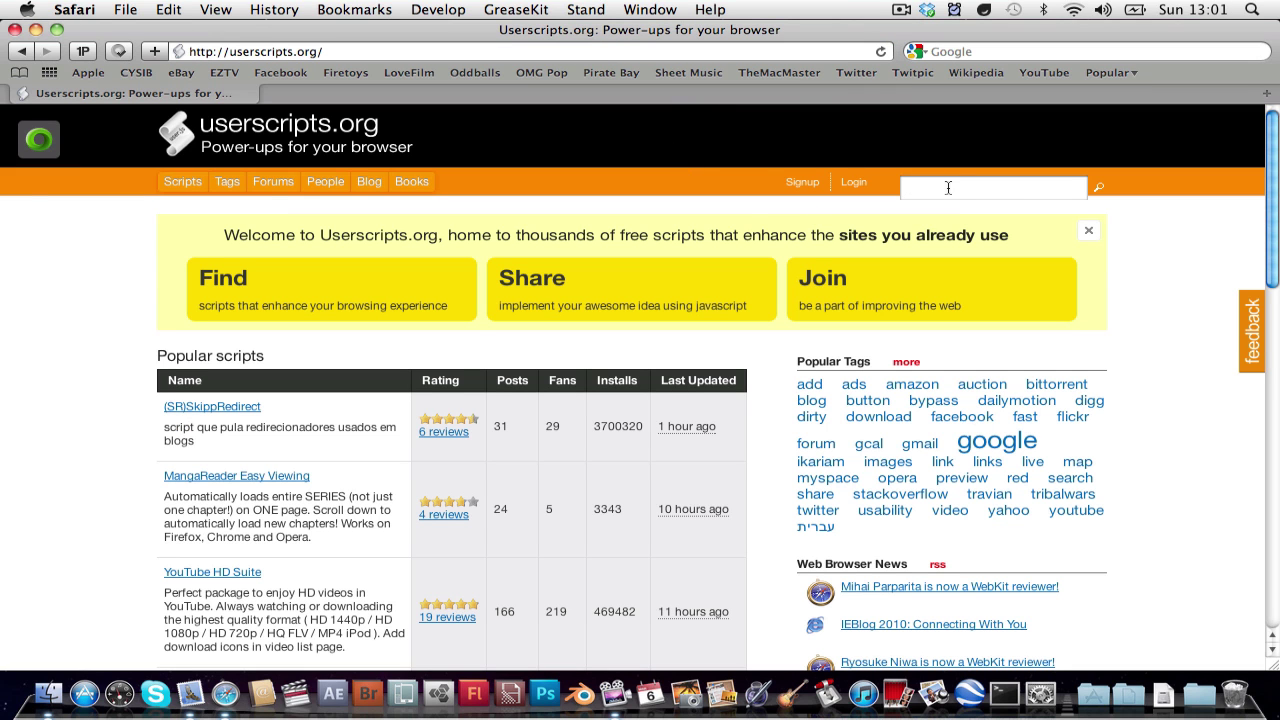
{"action": "type", "text": "facebo"}
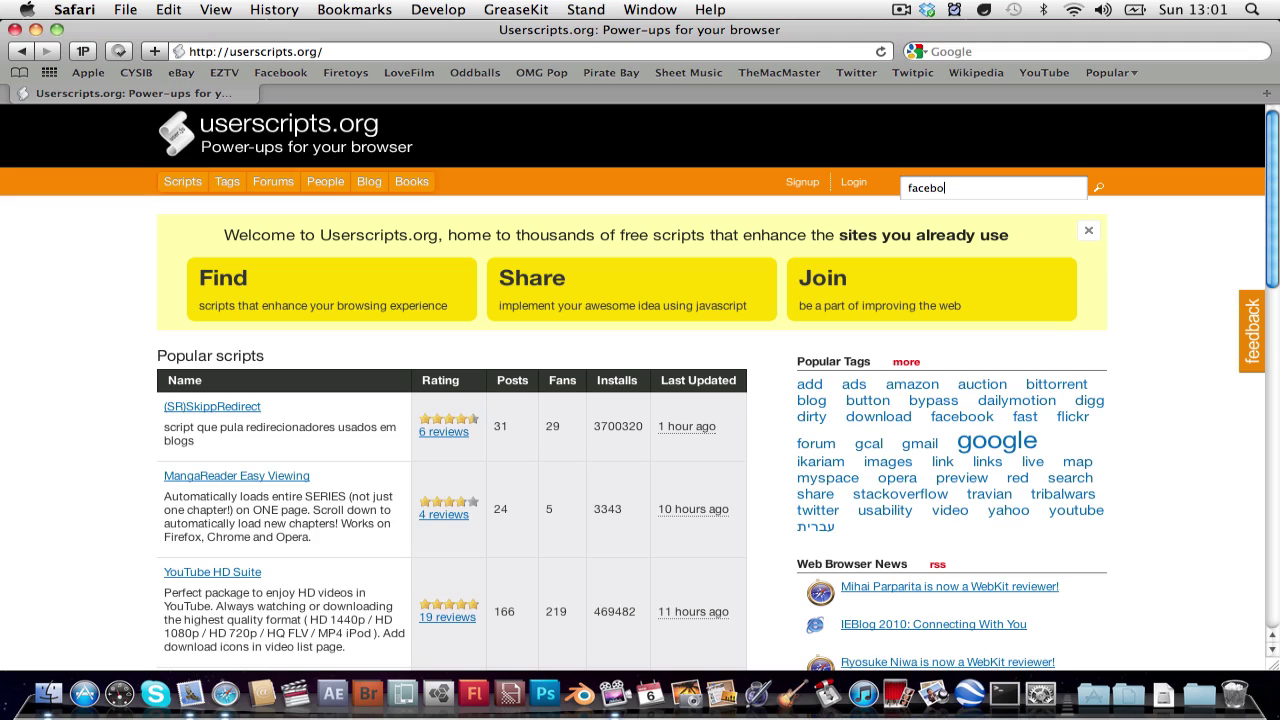
{"action": "type", "text": "ok photo theater killer"}
{"action": "key", "text": "Return"}
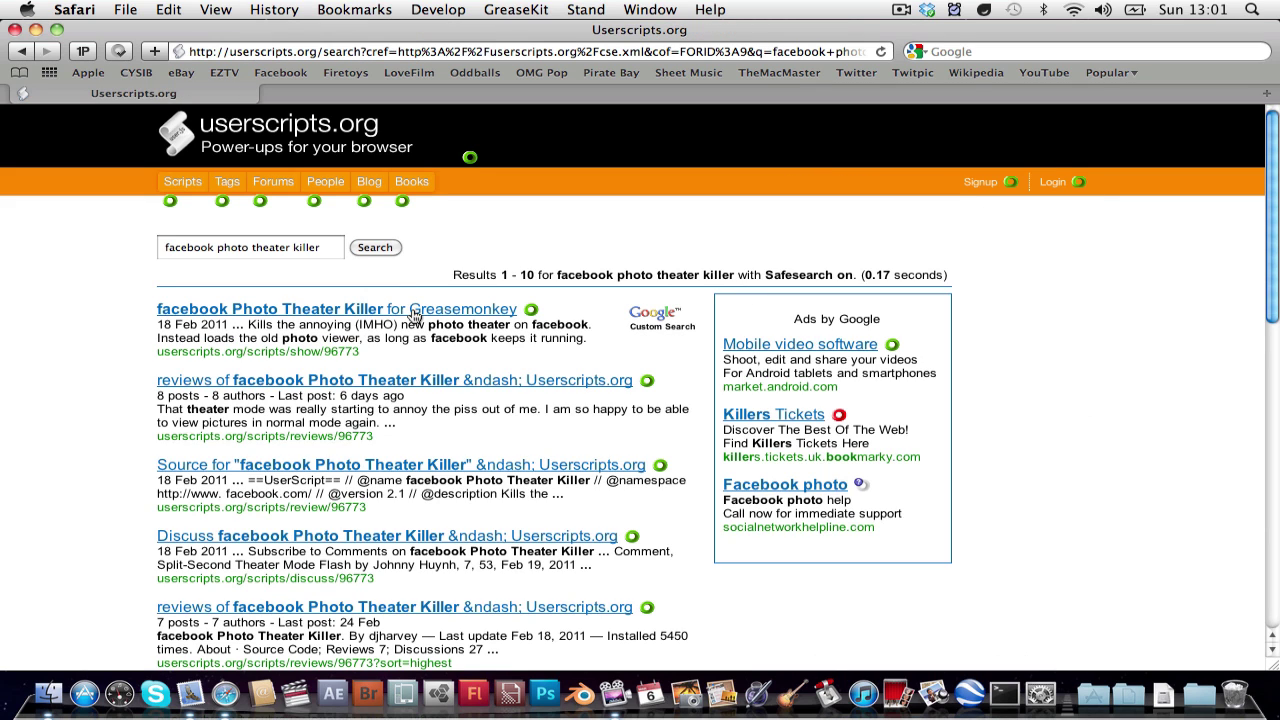
Install the facebook Photo Theater Killer script from its userscripts.org page, overriding the existing copy, and check GreaseKit's list of scripts
{"action": "left_click", "coordinate": [322, 314]}
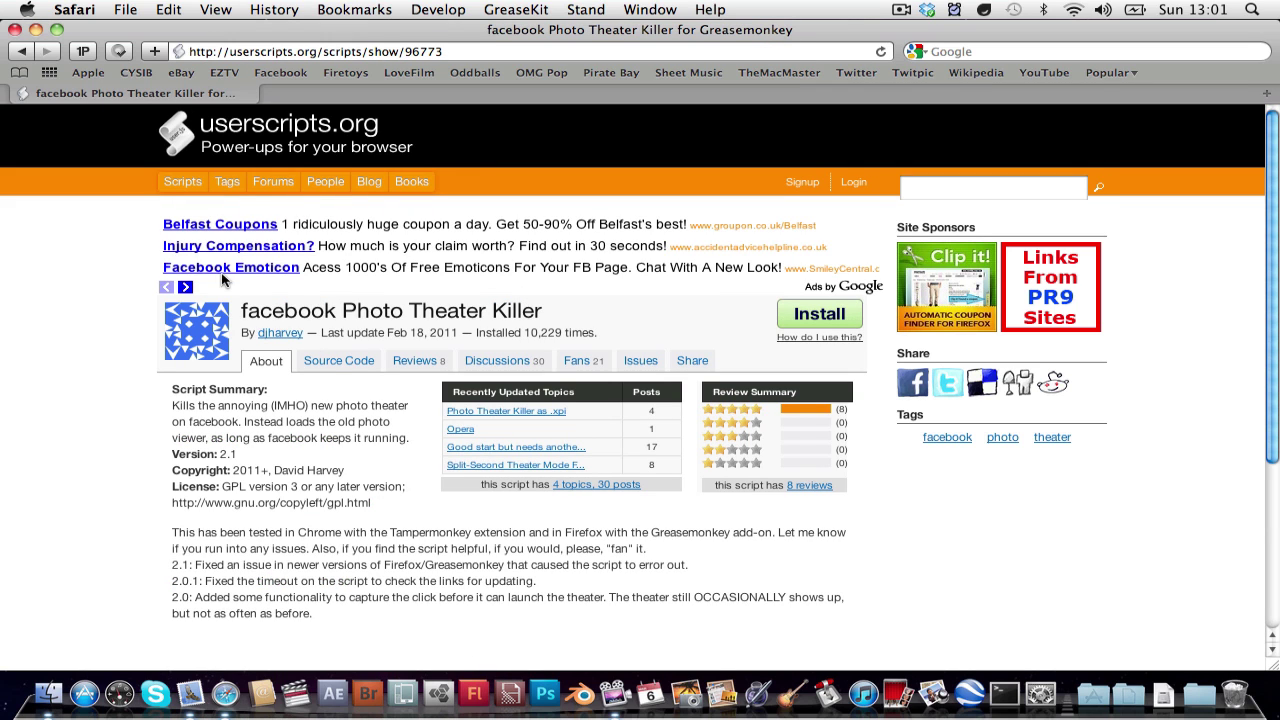
{"action": "left_click", "coordinate": [801, 325]}
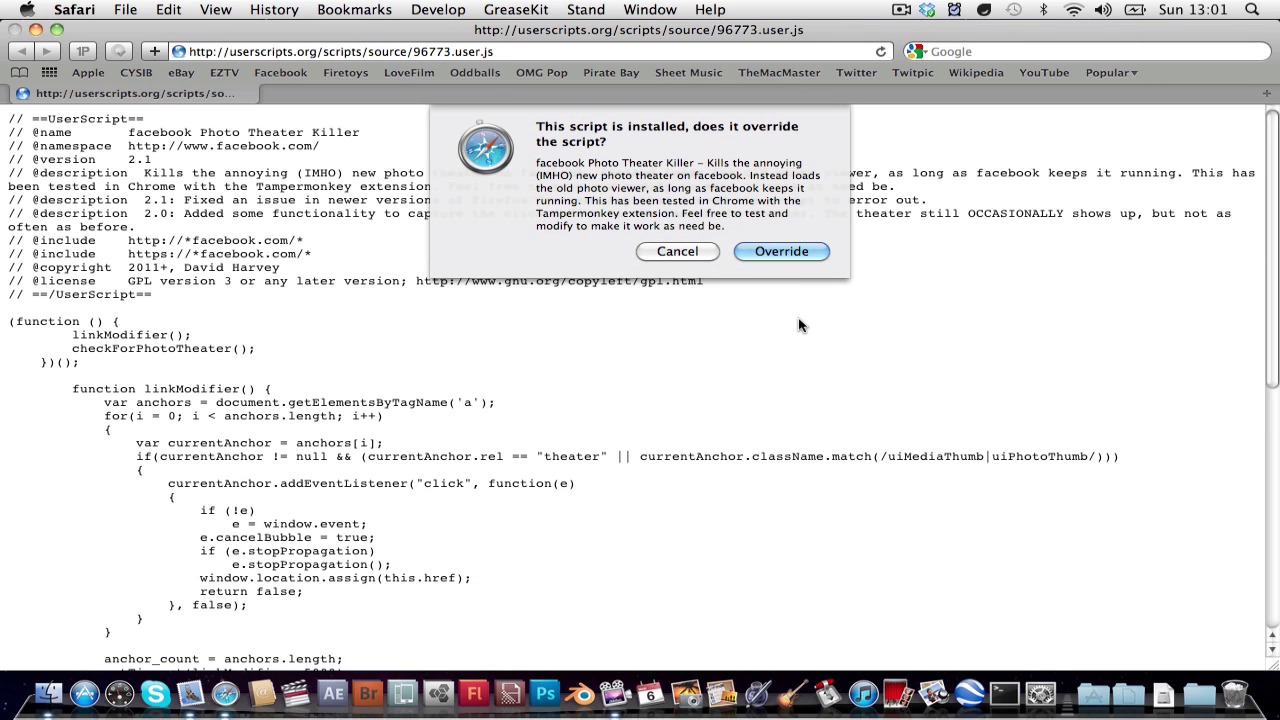
{"action": "left_click", "coordinate": [768, 251]}
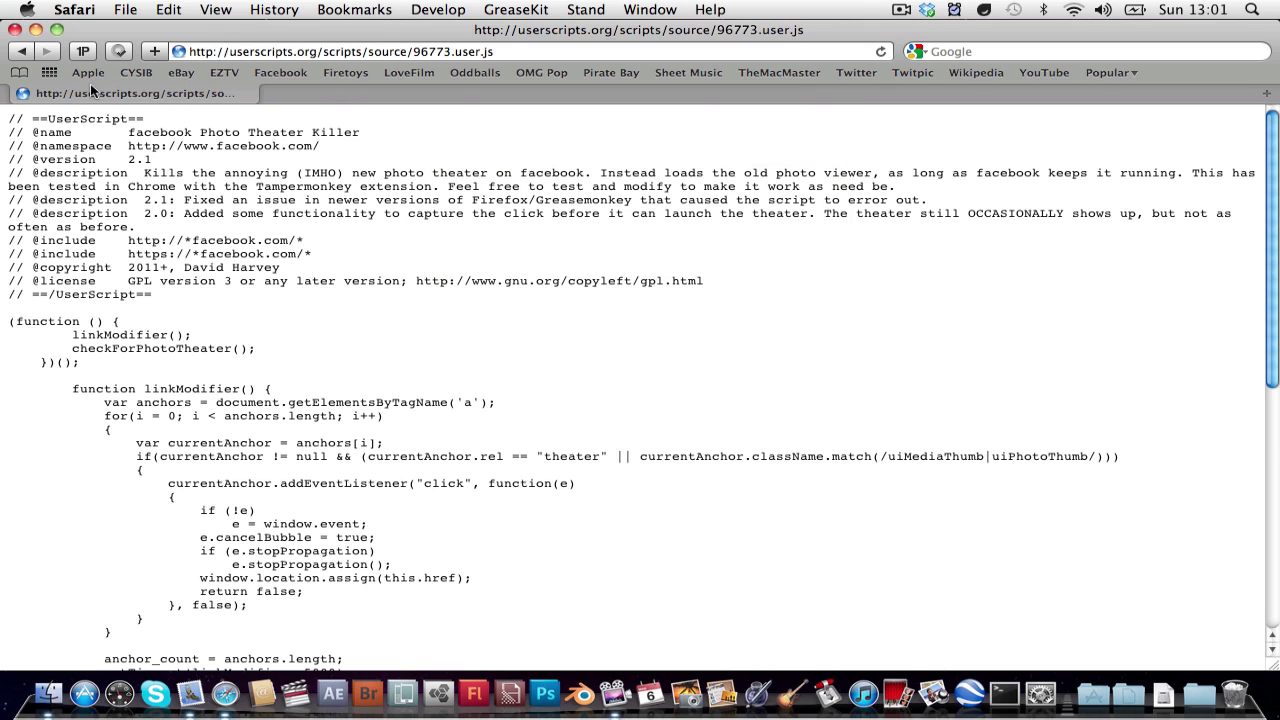
{"action": "left_click", "coordinate": [497, 10]}
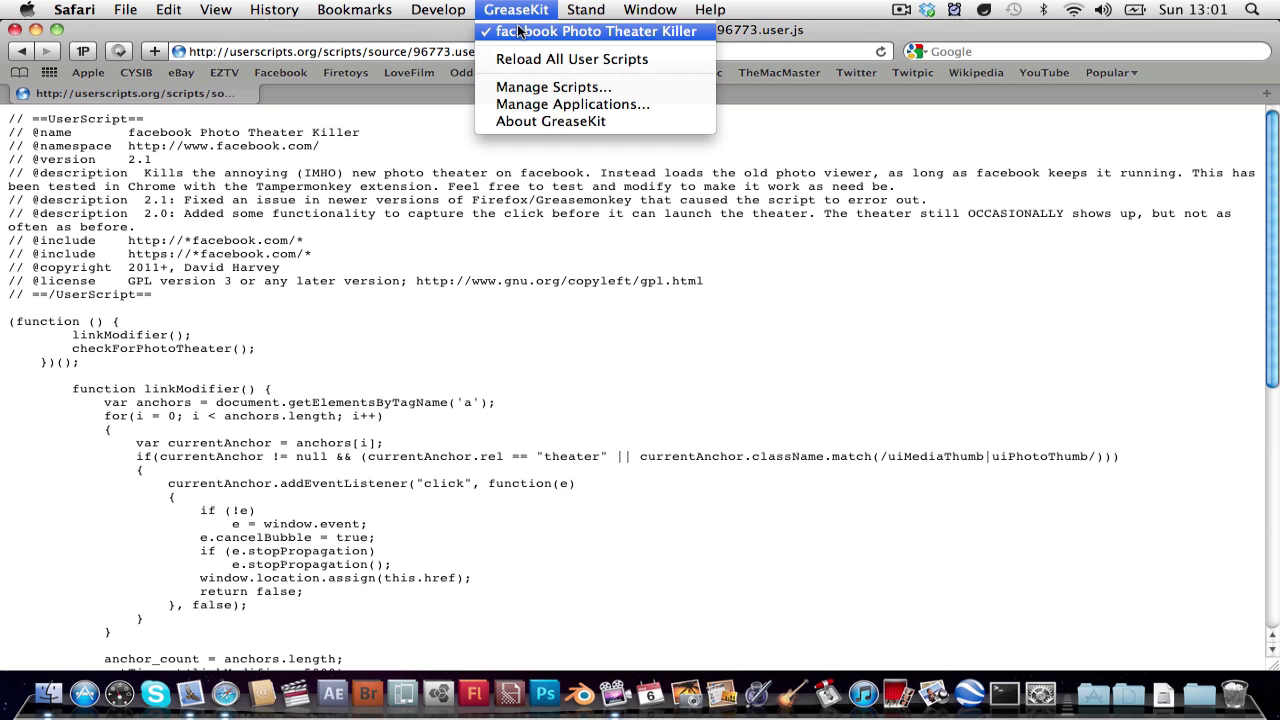
{"action": "left_click", "coordinate": [333, 238]}
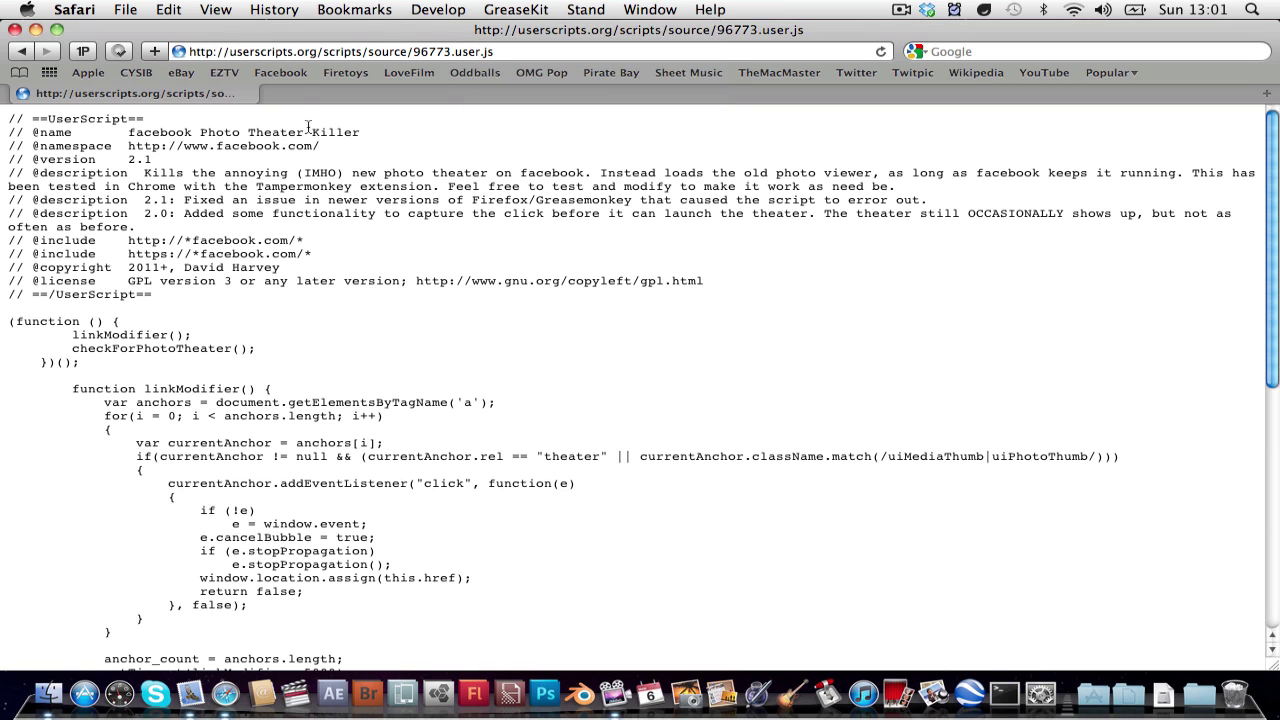
Go to the Facebook profile page and open the first photo in the photo strip to examine how it is displayed
{"action": "left_click", "coordinate": [288, 77]}
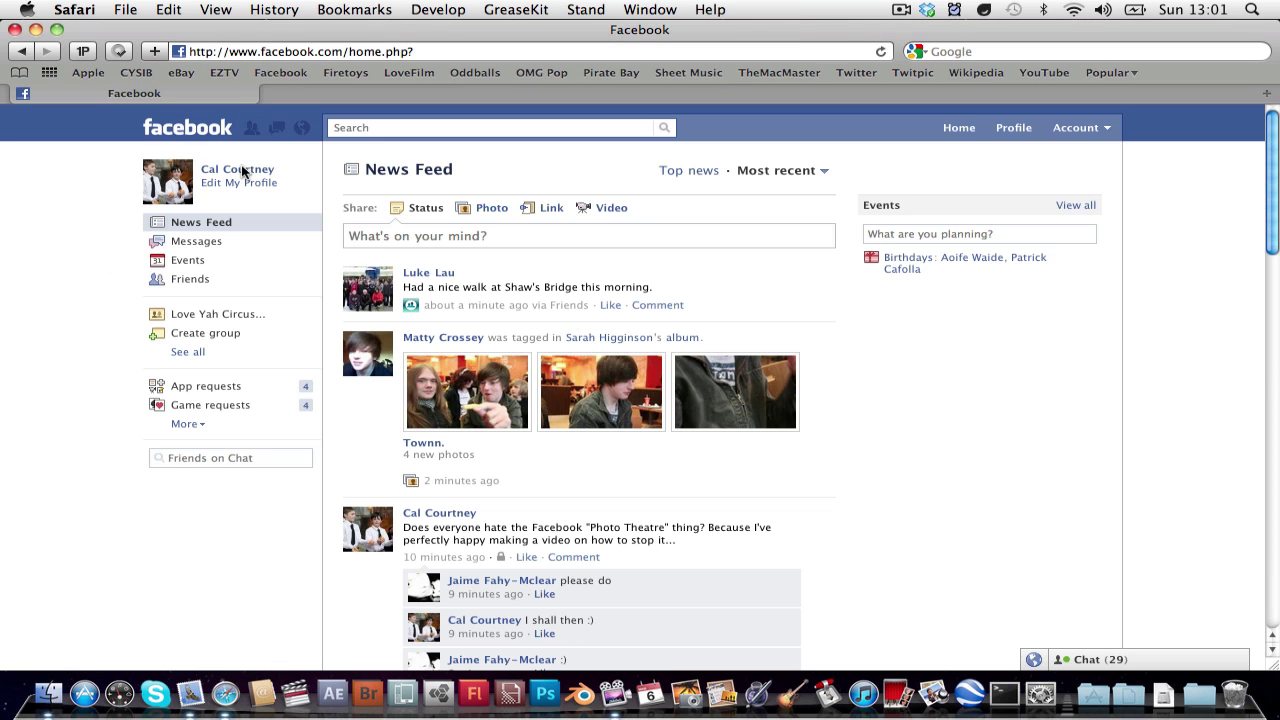
{"action": "left_click", "coordinate": [243, 172]}
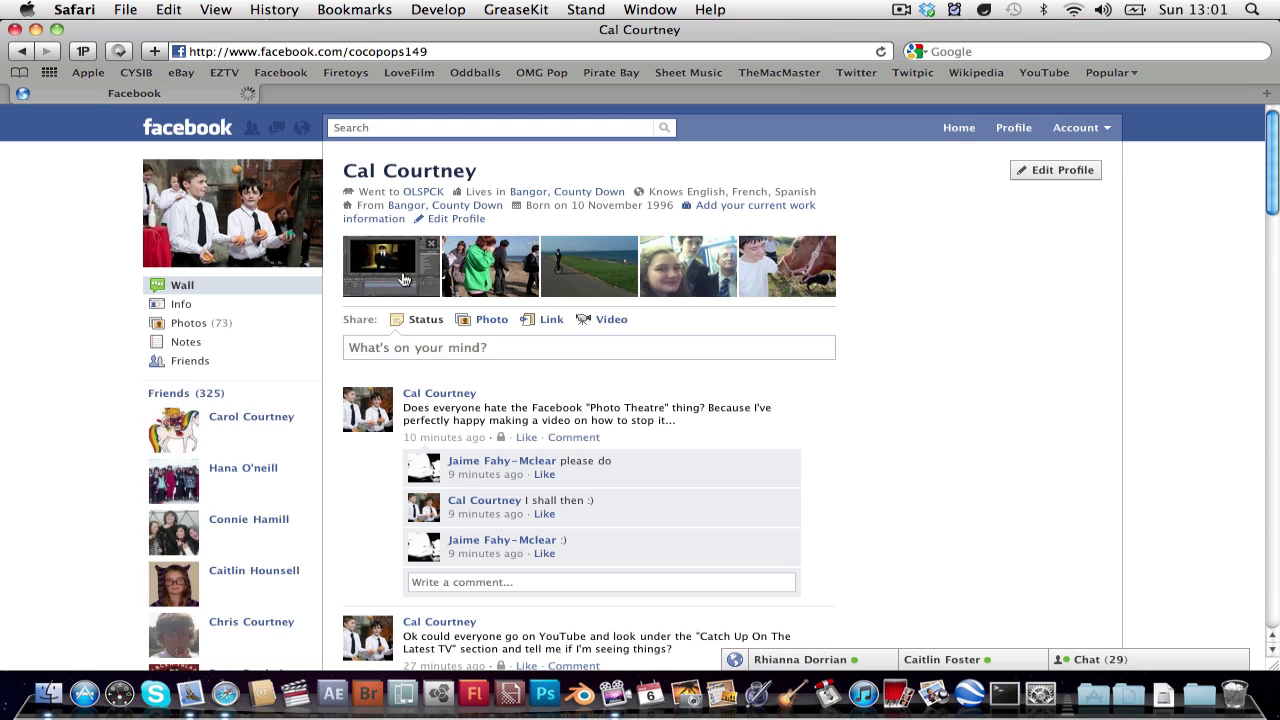
{"action": "left_click", "coordinate": [403, 279]}
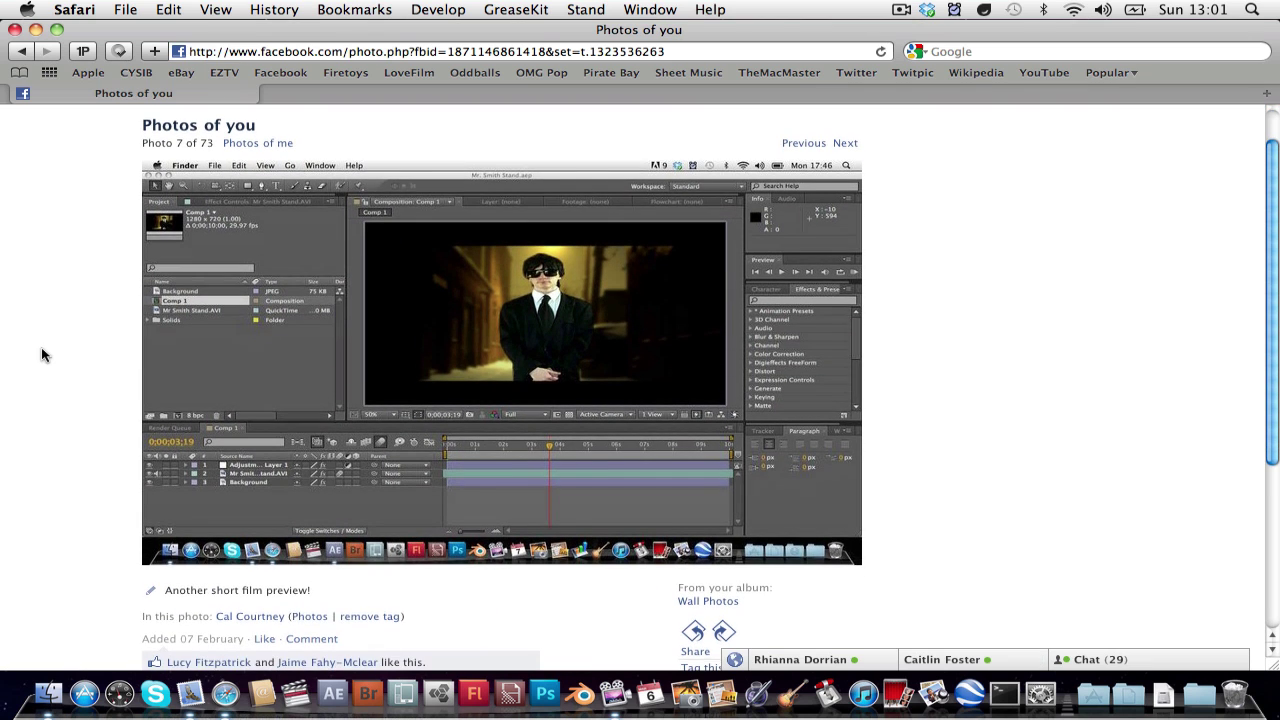
{"action": "scroll", "coordinate": [42, 355], "scroll_direction": "down", "scroll_amount": 5}
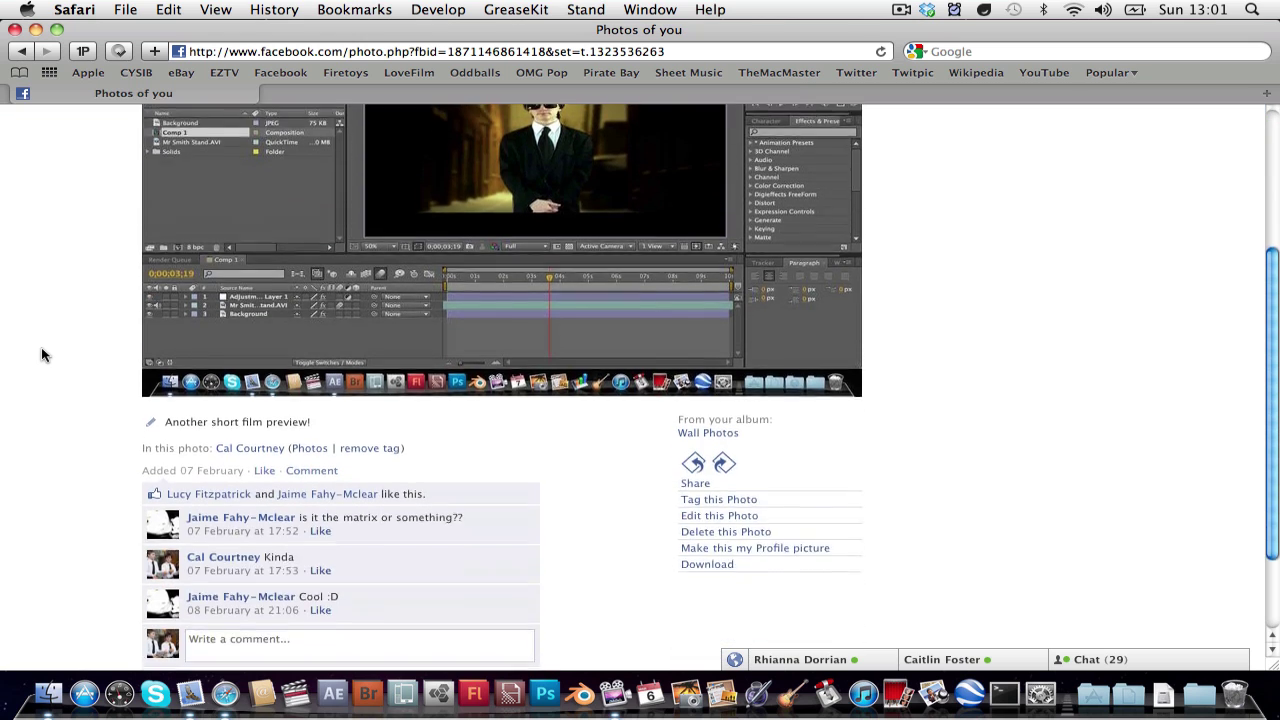
{"action": "scroll", "coordinate": [42, 355], "scroll_direction": "up", "scroll_amount": 6}
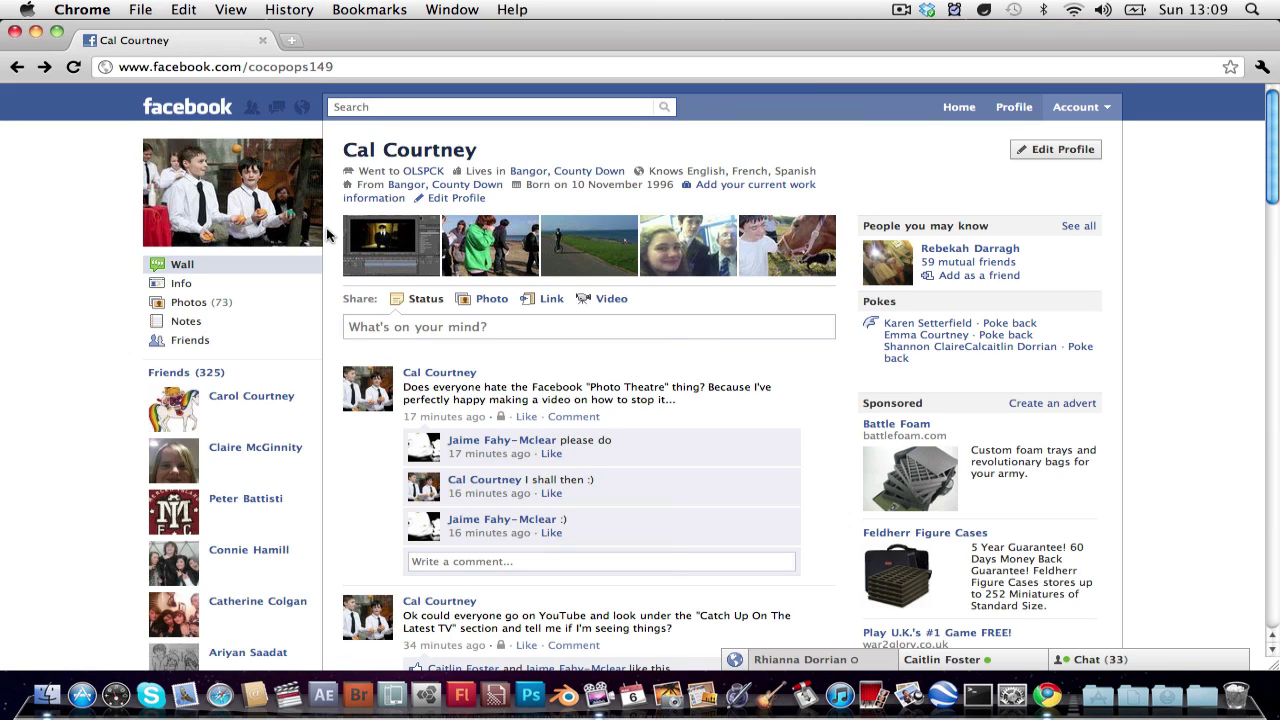
In Chrome, view the first photo in the Facebook profile's photo strip in theater mode and close it
{"action": "left_click", "coordinate": [388, 252]}
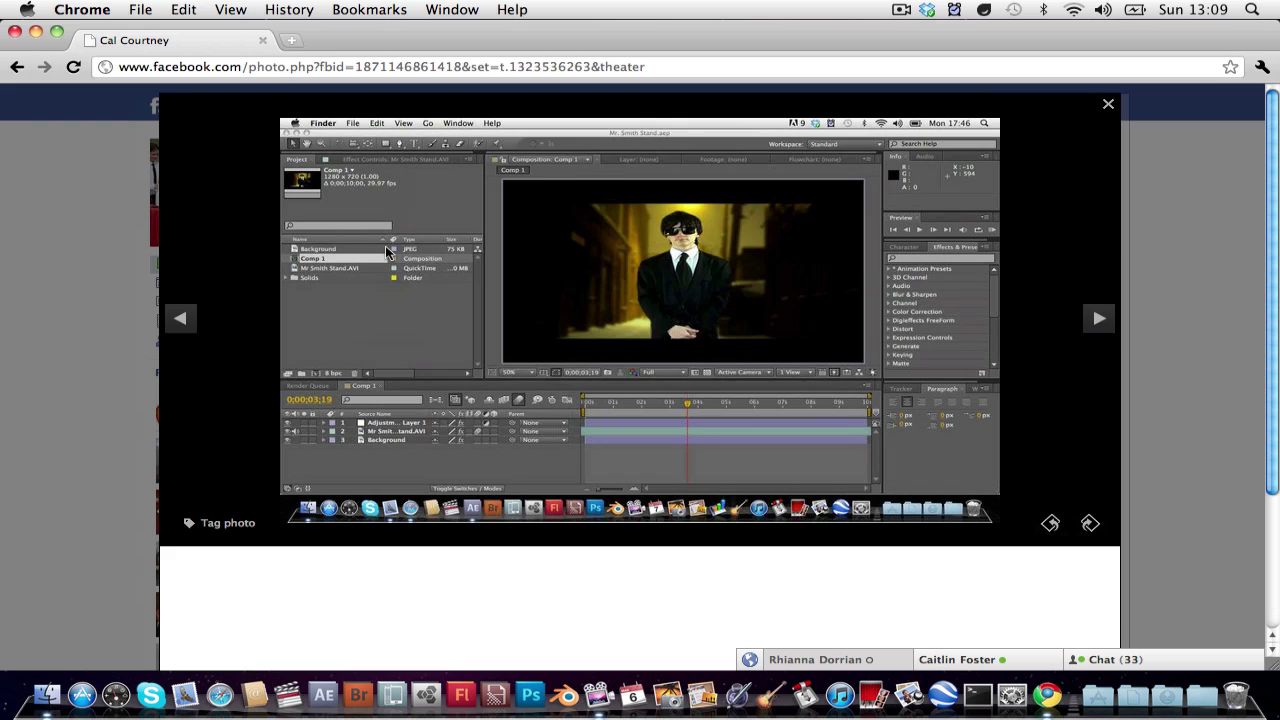
{"action": "left_click", "coordinate": [1106, 105]}
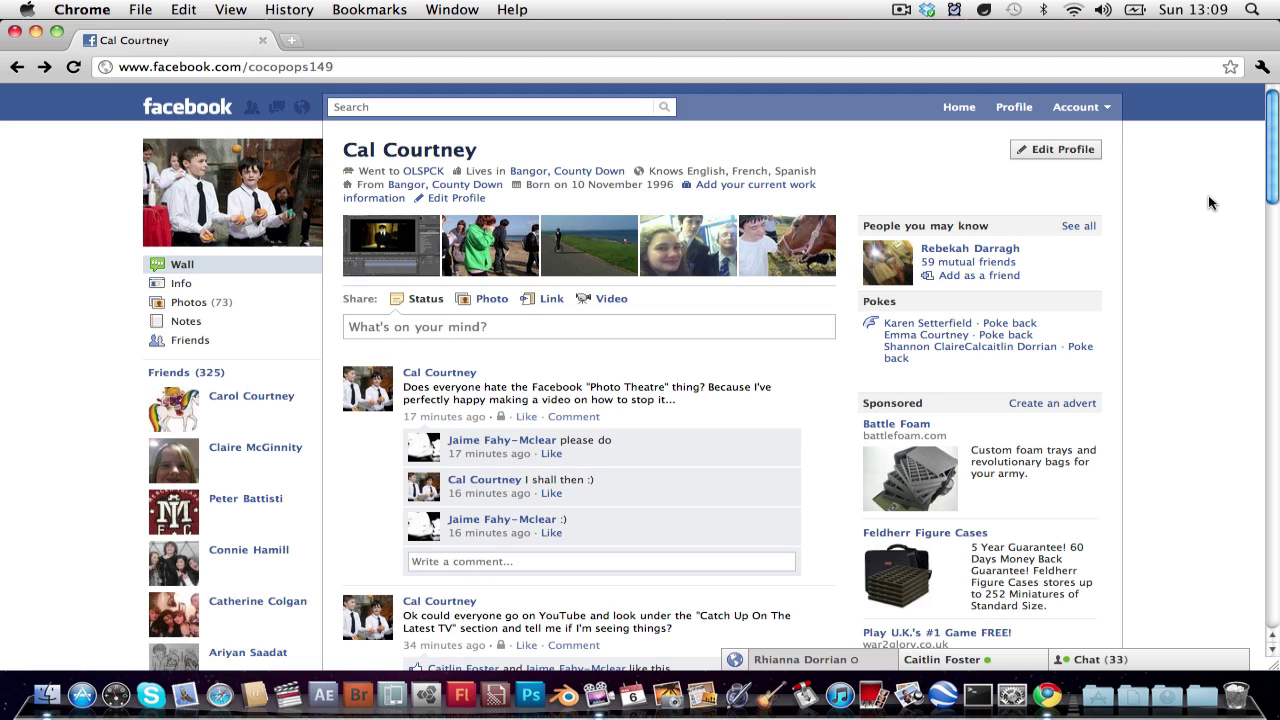
Open userscripts.org in a new browser tab and search the site for "Facebook Photo theater killer"
{"action": "key", "text": "super+t"}
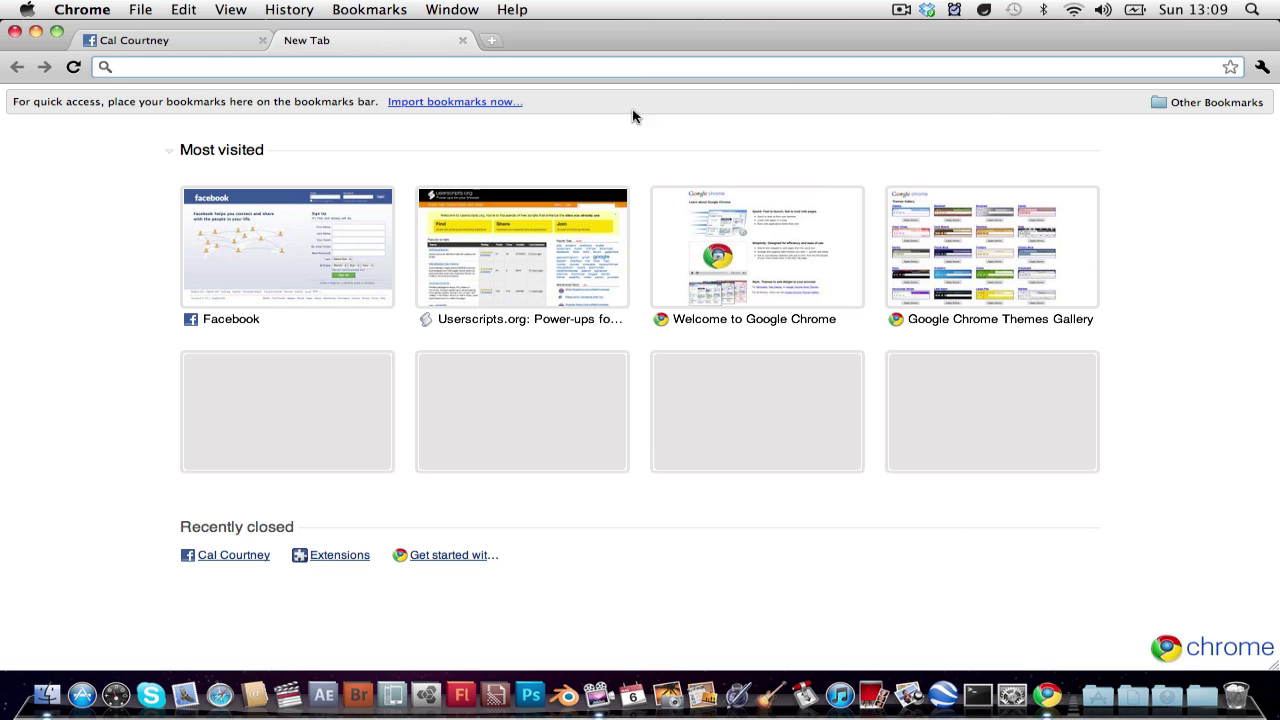
{"action": "left_click", "coordinate": [519, 198]}
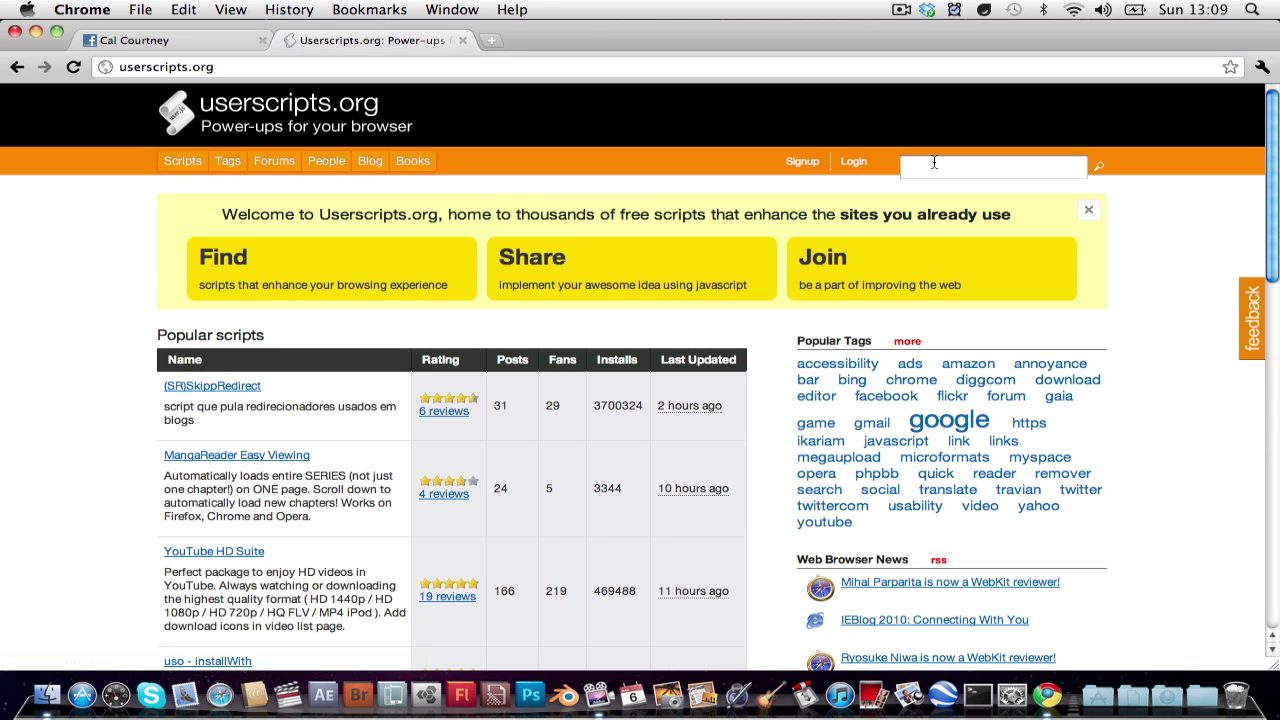
{"action": "left_click", "coordinate": [935, 162]}
{"action": "type", "text": "Fa"}
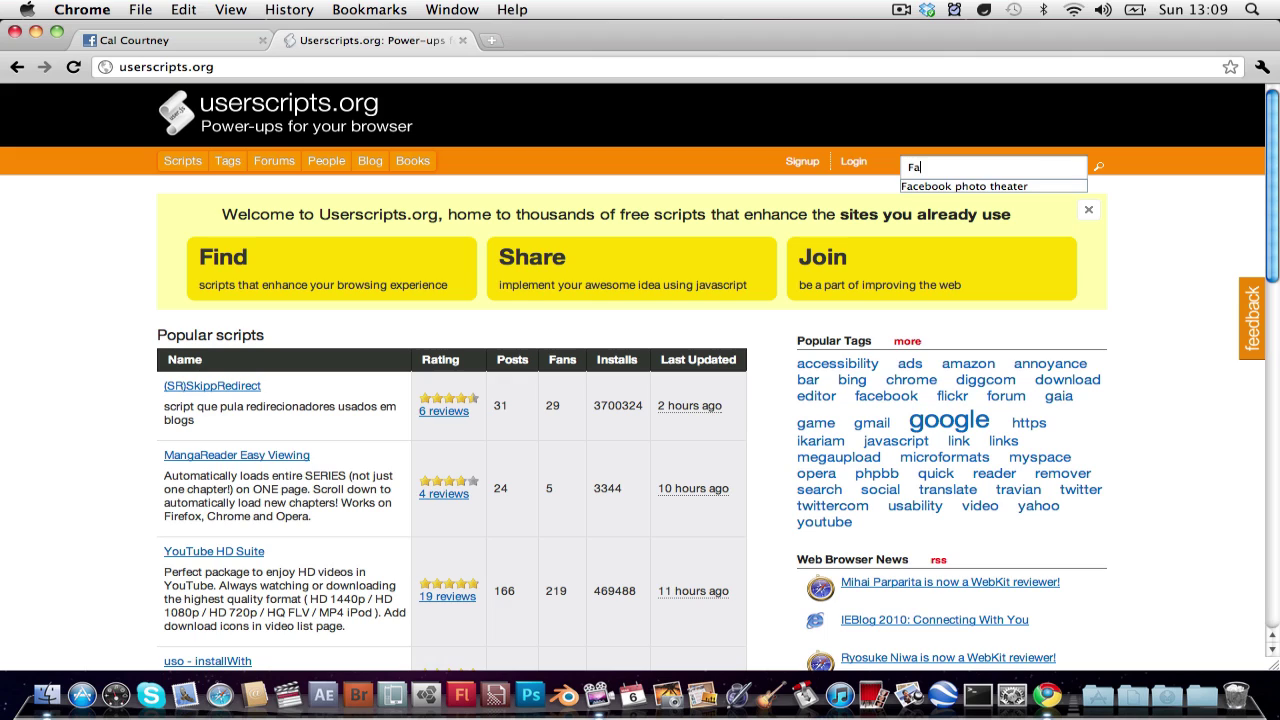
{"action": "type", "text": "cebook Photo theae"}
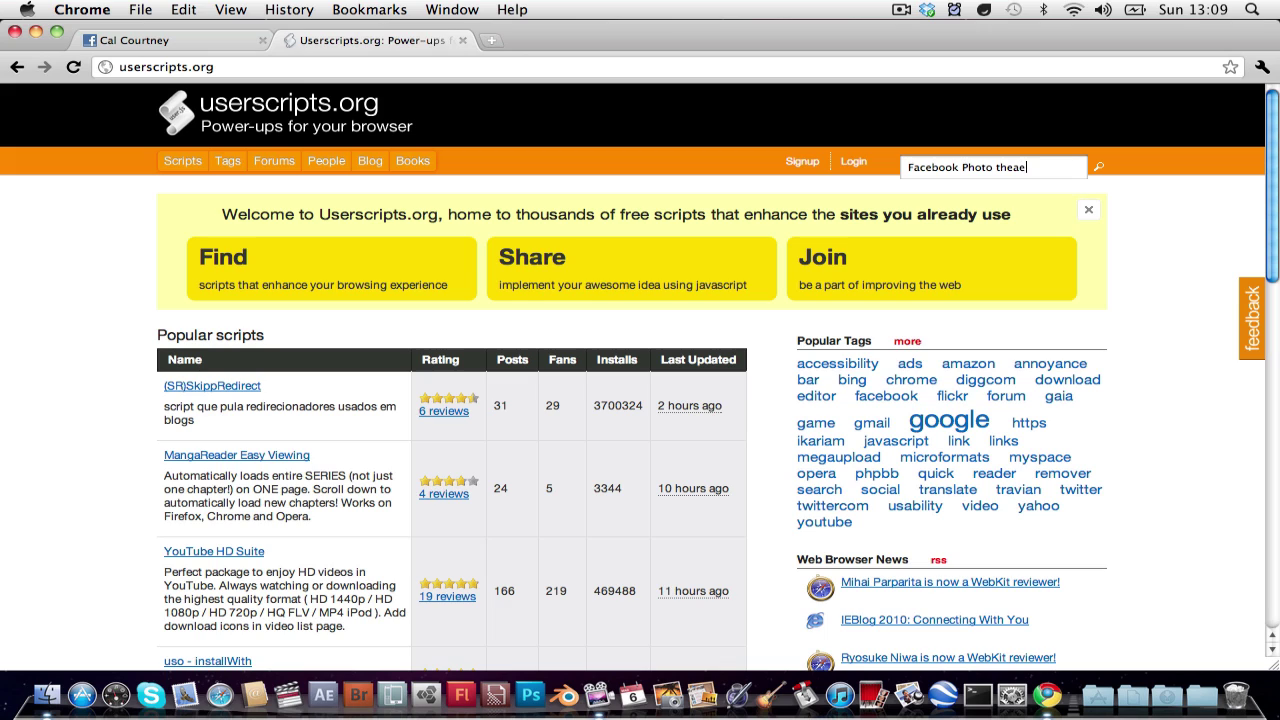
{"action": "key", "text": "BackSpace"}
{"action": "type", "text": "ter killer"}
{"action": "left_click", "coordinate": [1024, 168]}
{"action": "key", "text": "Return"}
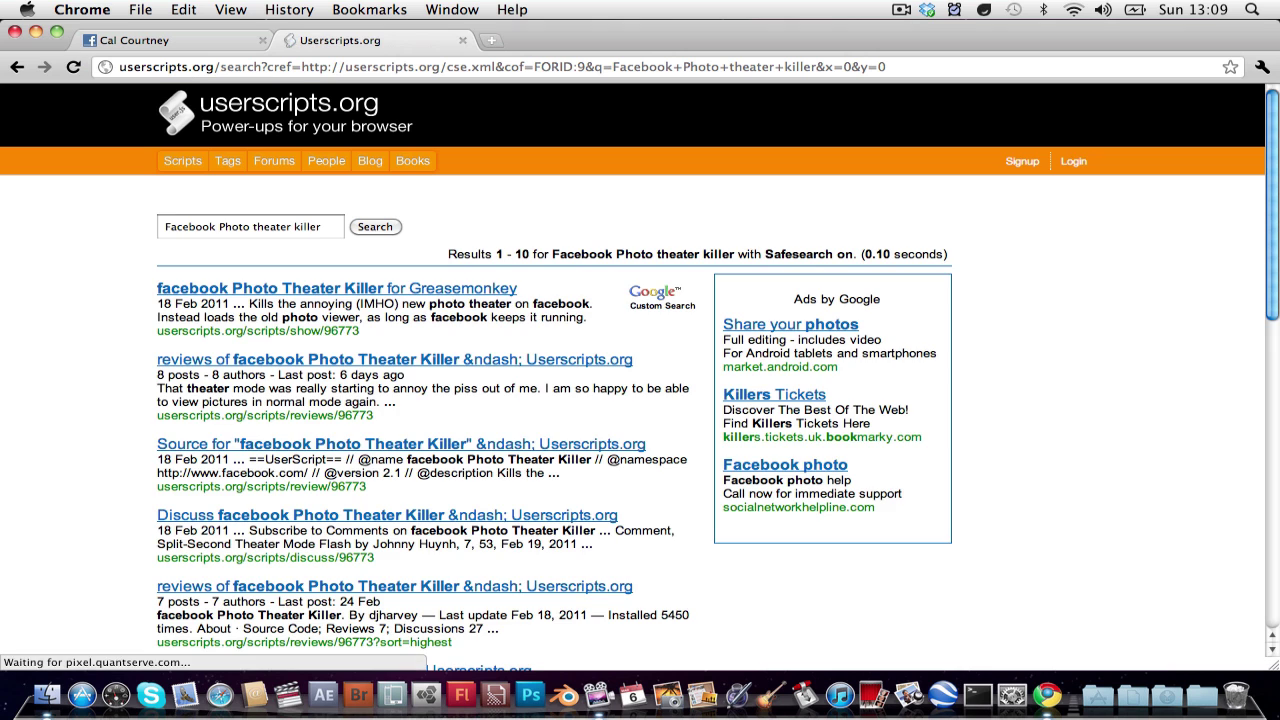
Install the facebook Photo Theater Killer script from its userscripts.org page in Chrome, accepting the security warning and confirming the installation
{"action": "left_click", "coordinate": [436, 288]}
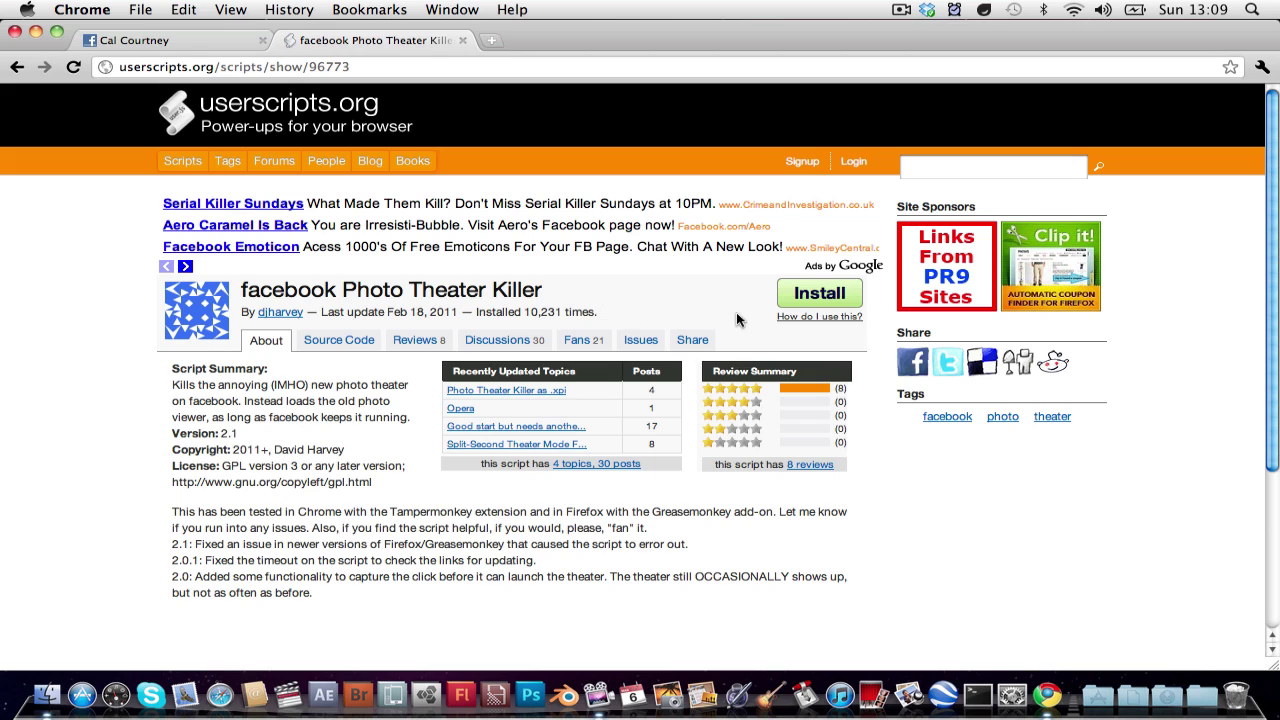
{"action": "left_click", "coordinate": [801, 303]}
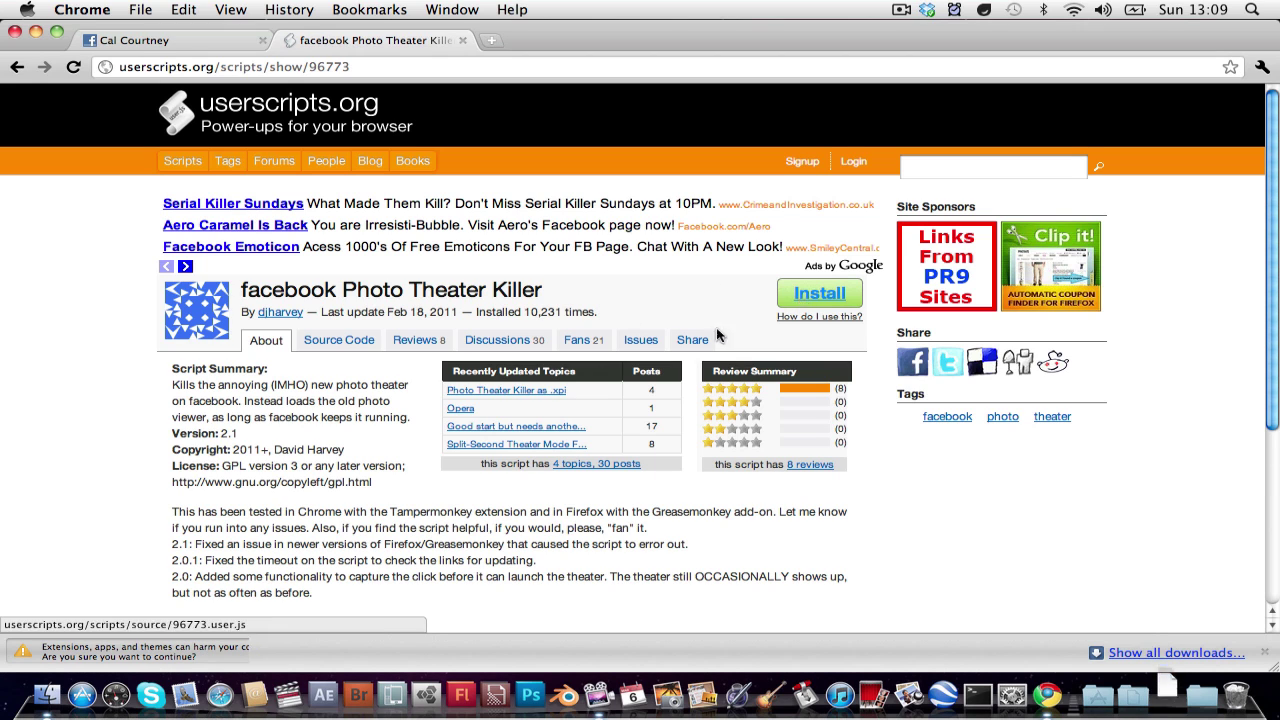
{"action": "left_click", "coordinate": [390, 658]}
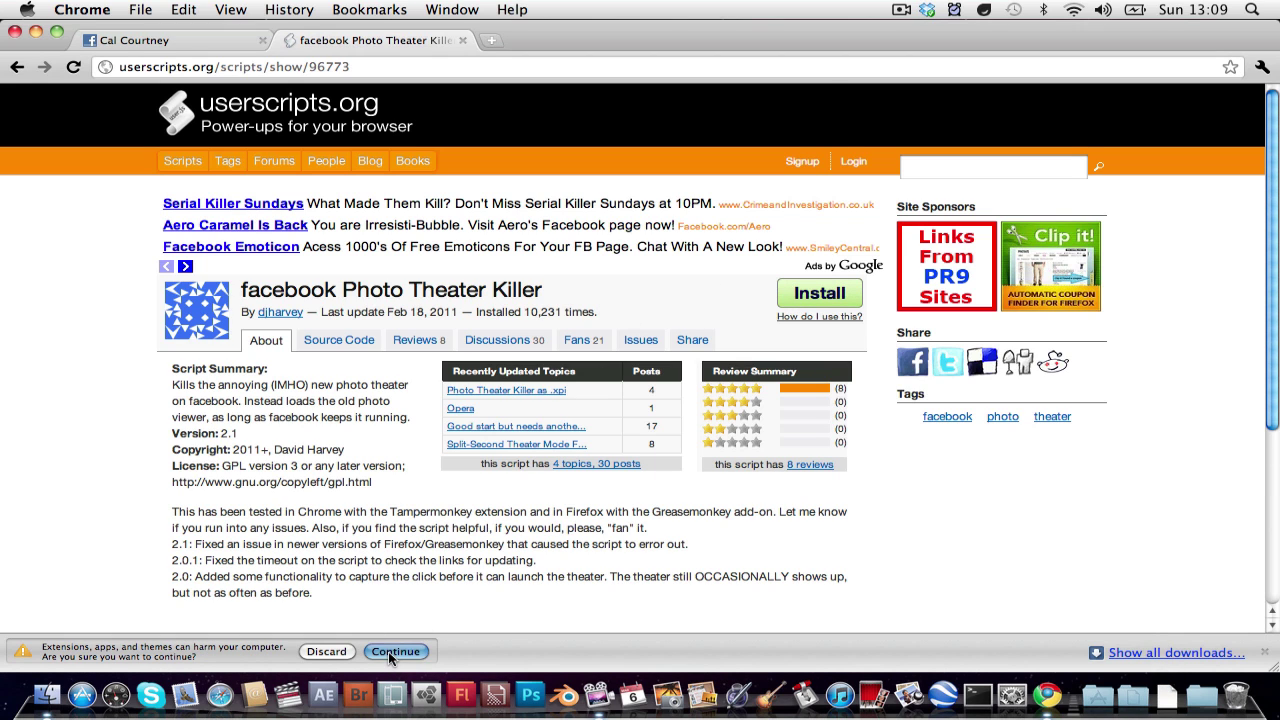
{"action": "left_click", "coordinate": [771, 201]}
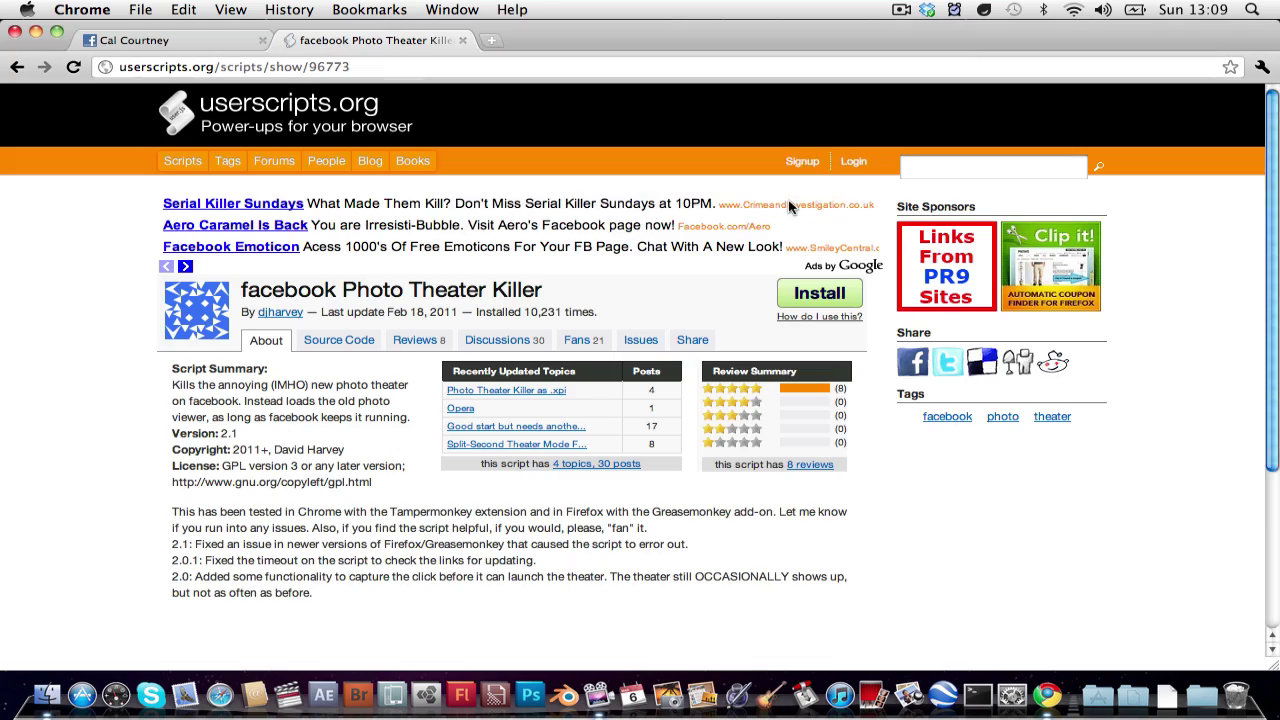
Close the script page, restart Chrome, and open the first photo on the Facebook profile to test the script
{"action": "key", "text": "super+w"}
{"action": "key", "text": "super+q"}
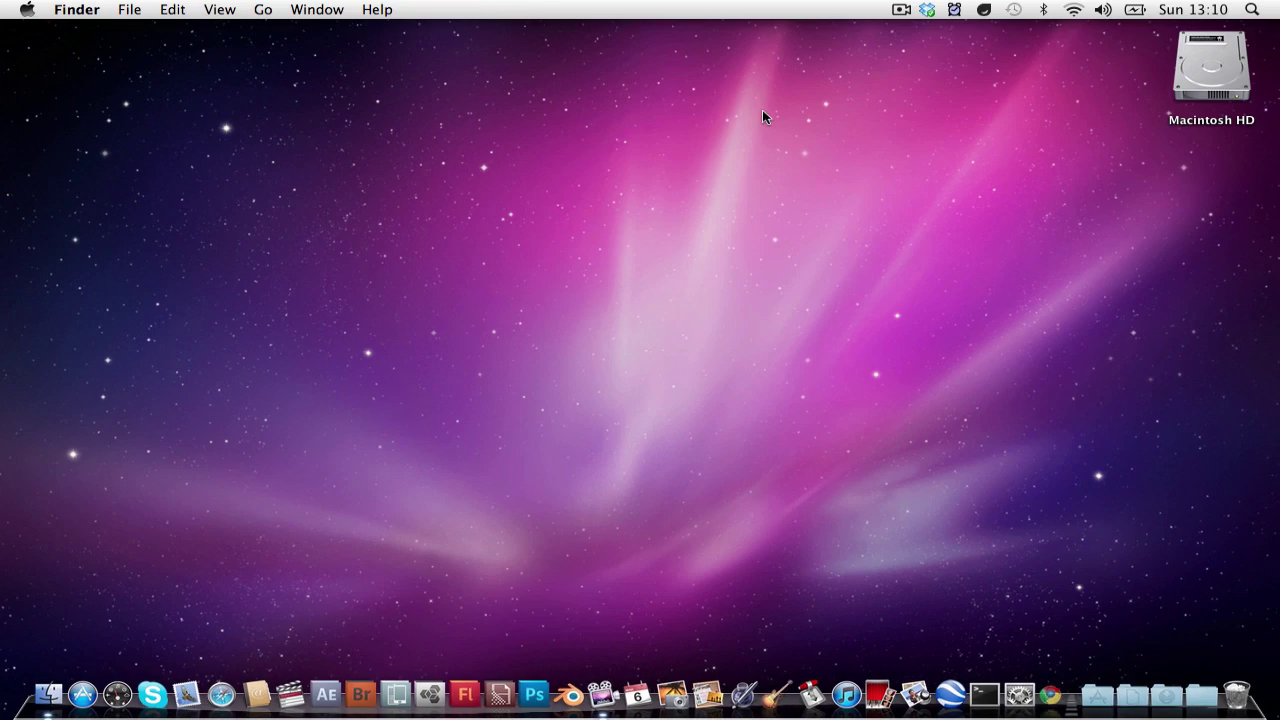
{"action": "left_click", "coordinate": [1092, 708]}
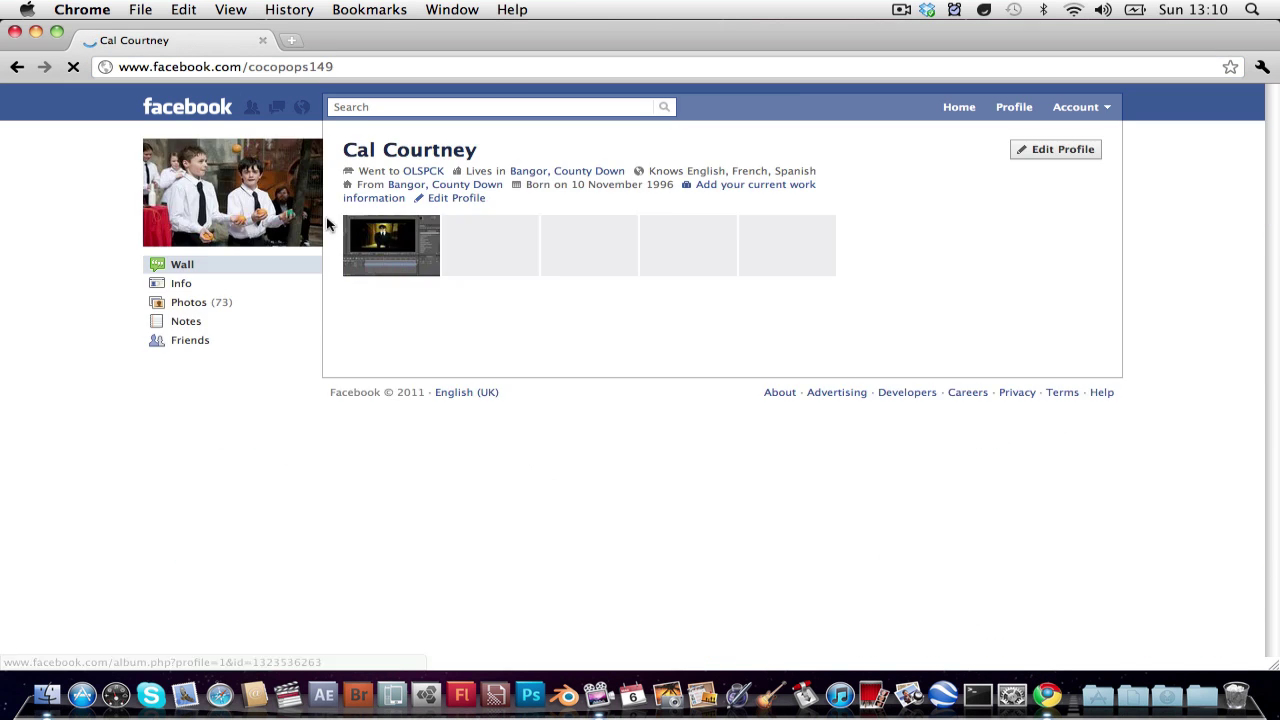
{"action": "left_click", "coordinate": [345, 225]}
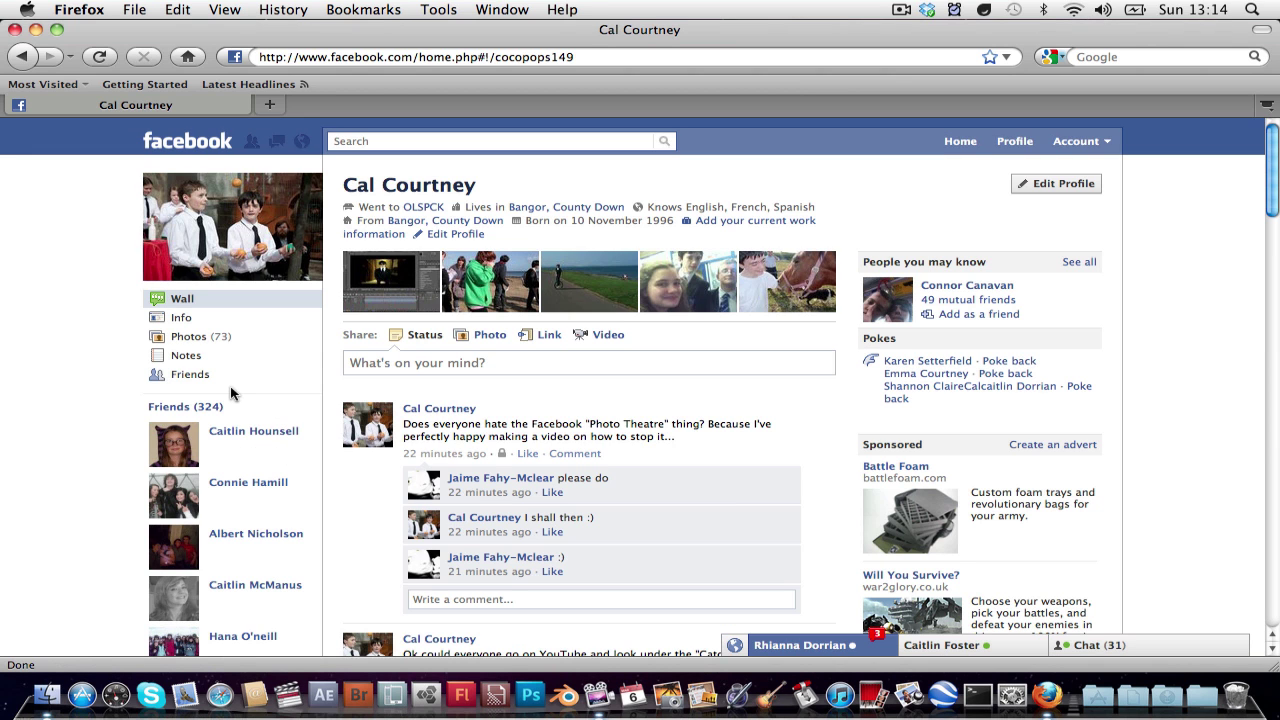
In Firefox, dismiss the unread chat on the Facebook profile, view the first strip photo in theater mode and close it
{"action": "left_click", "coordinate": [882, 649]}
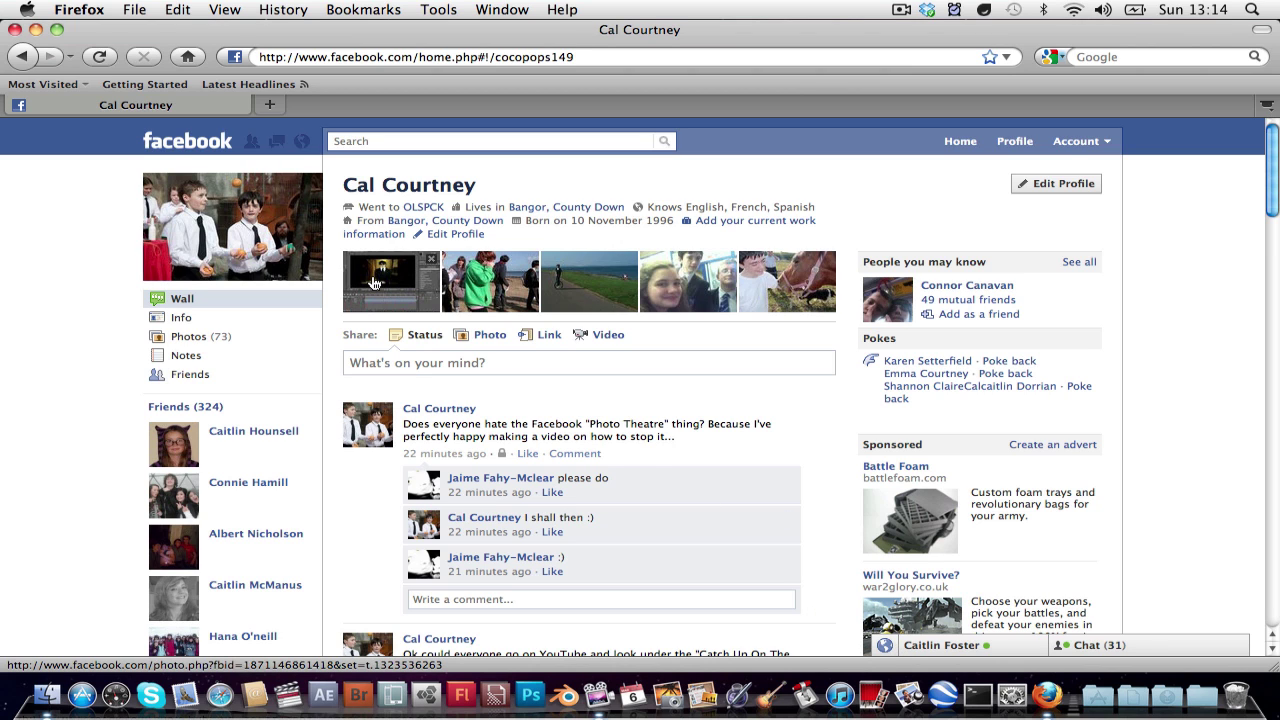
{"action": "left_click", "coordinate": [373, 283]}
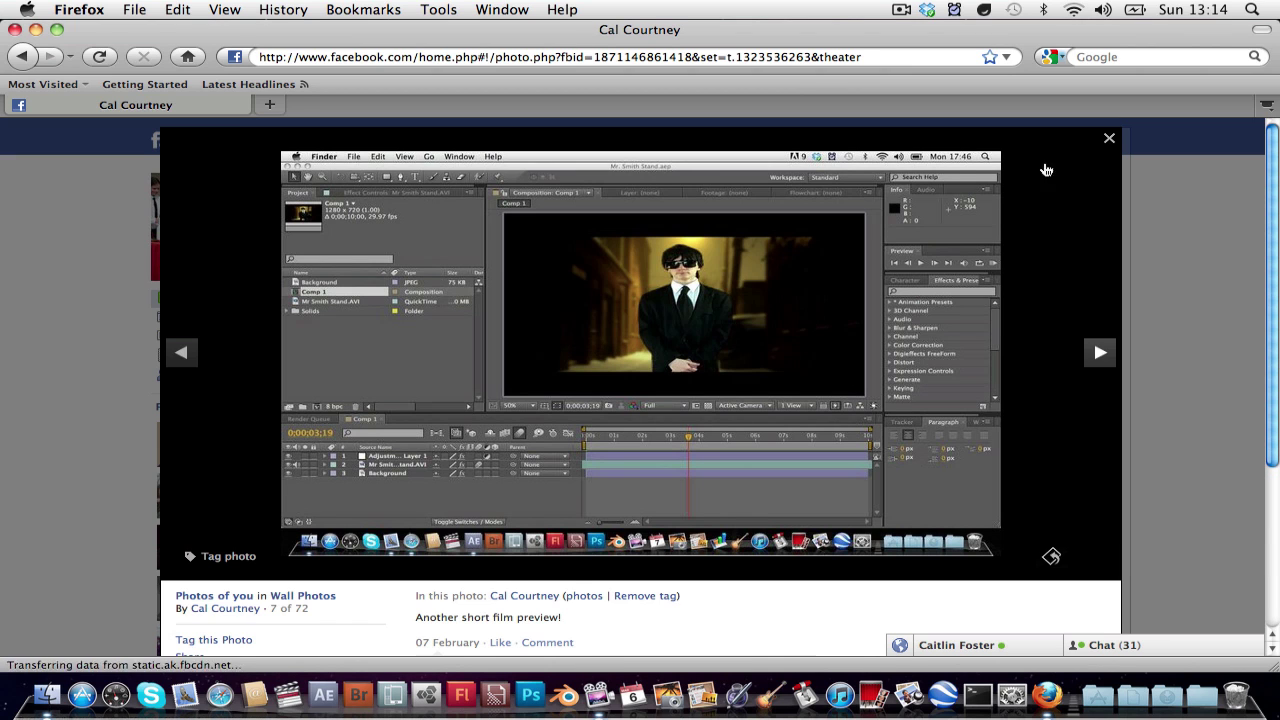
{"action": "left_click", "coordinate": [1108, 140]}
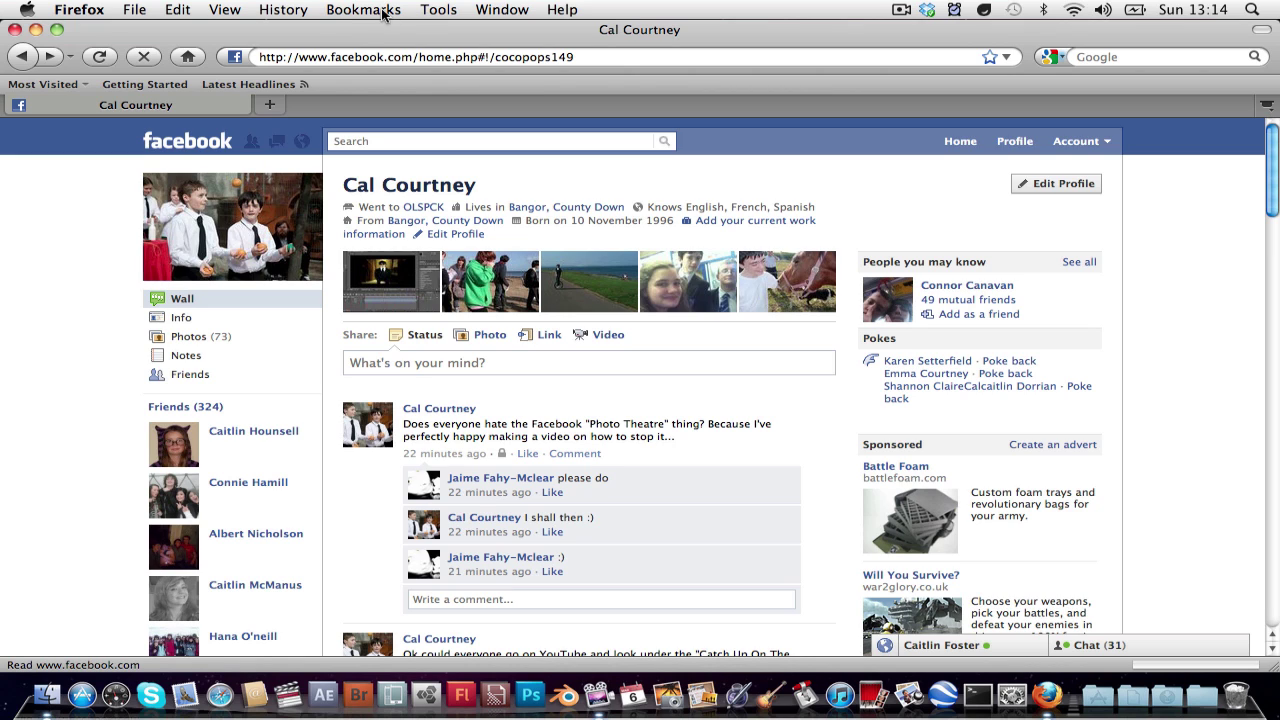
Open Firefox's Add-ons manager, move its window toward the middle of the screen, and search all add-ons for "Greasemonkey"
{"action": "left_click", "coordinate": [437, 9]}
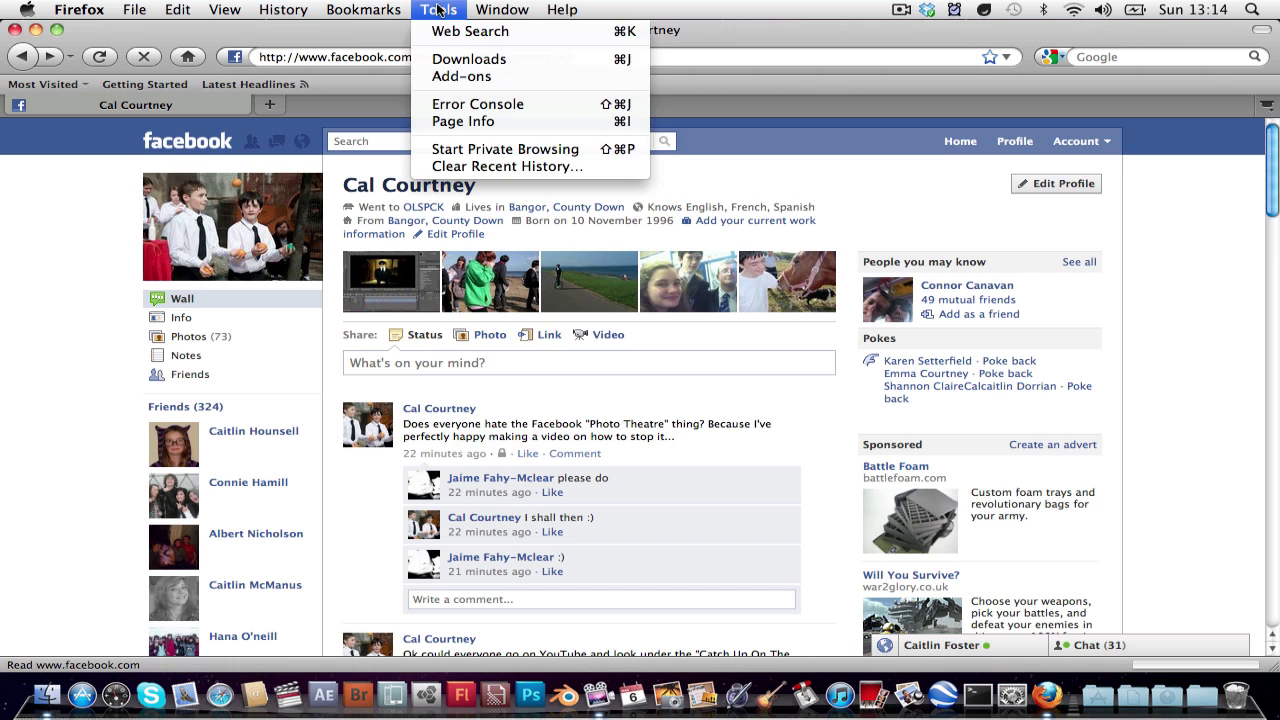
{"action": "left_click", "coordinate": [488, 77]}
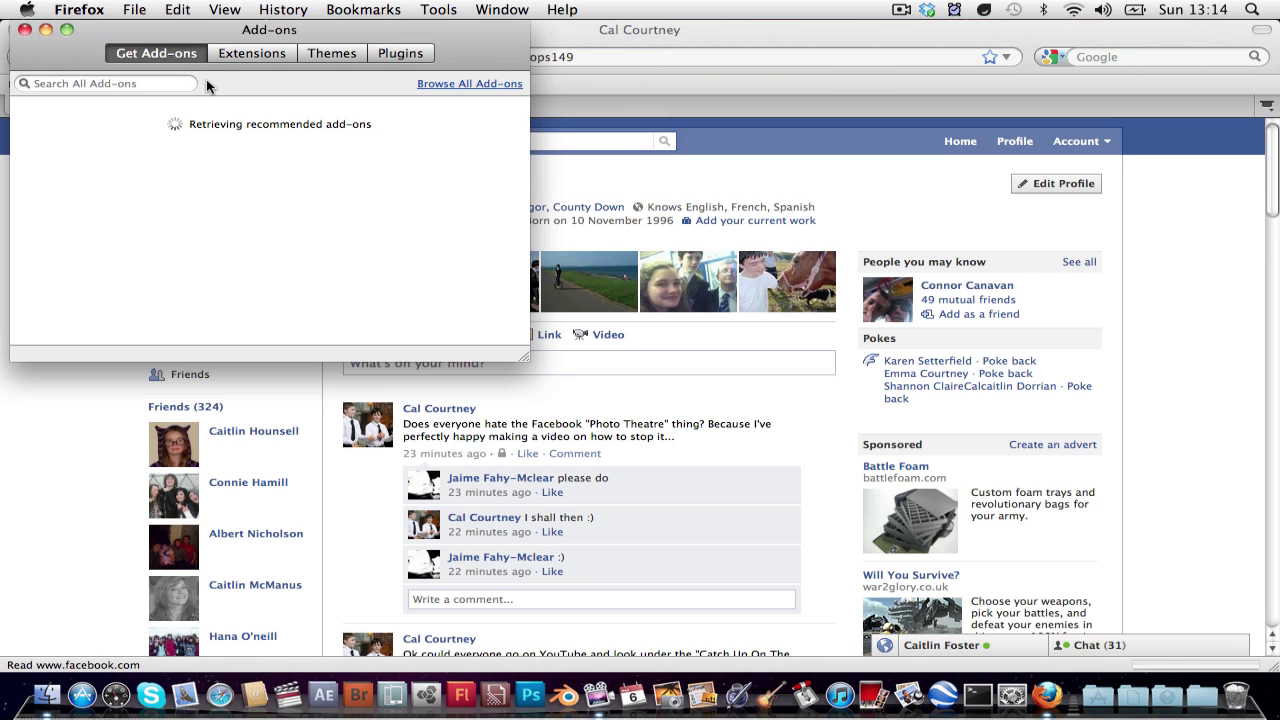
{"action": "left_click_drag", "start_coordinate": [167, 26], "coordinate": [385, 38]}
{"action": "left_click", "coordinate": [344, 96]}
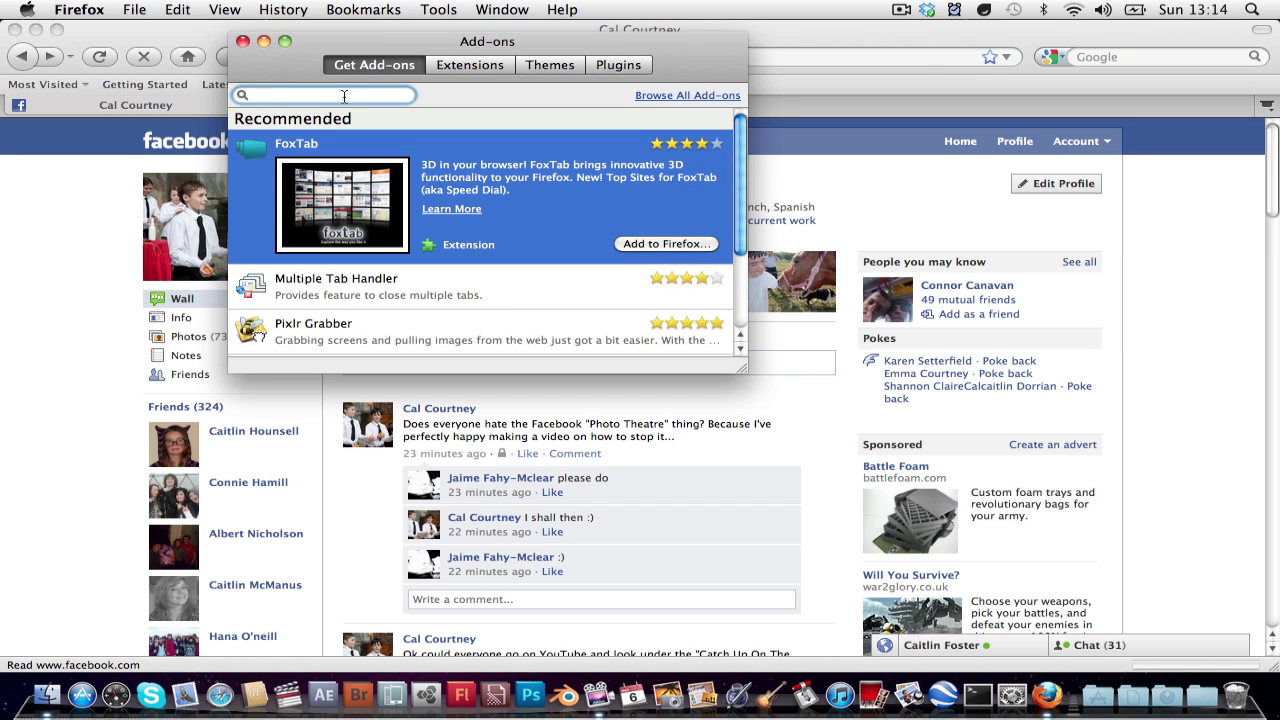
{"action": "type", "text": "C"}
{"action": "key", "text": "Return"}
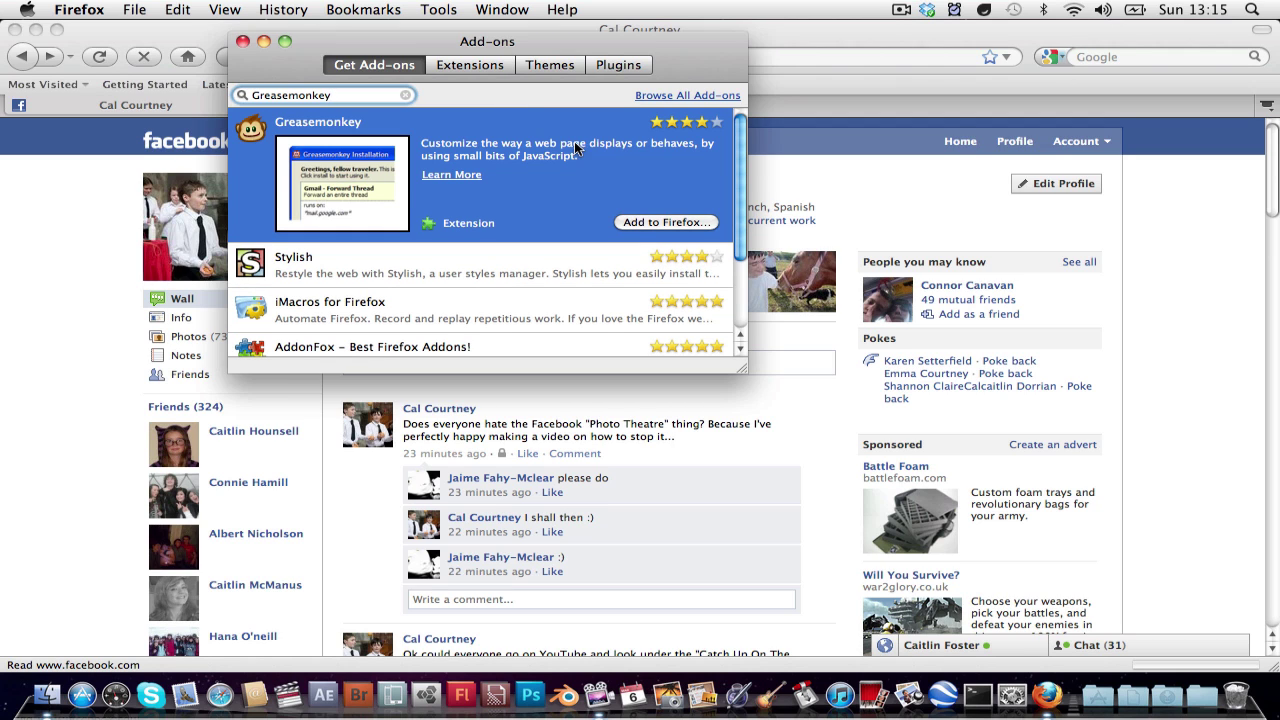
Install the Greasemonkey extension, restart Firefox to complete the installation, and decline making Firefox the default browser
{"action": "left_click", "coordinate": [660, 222]}
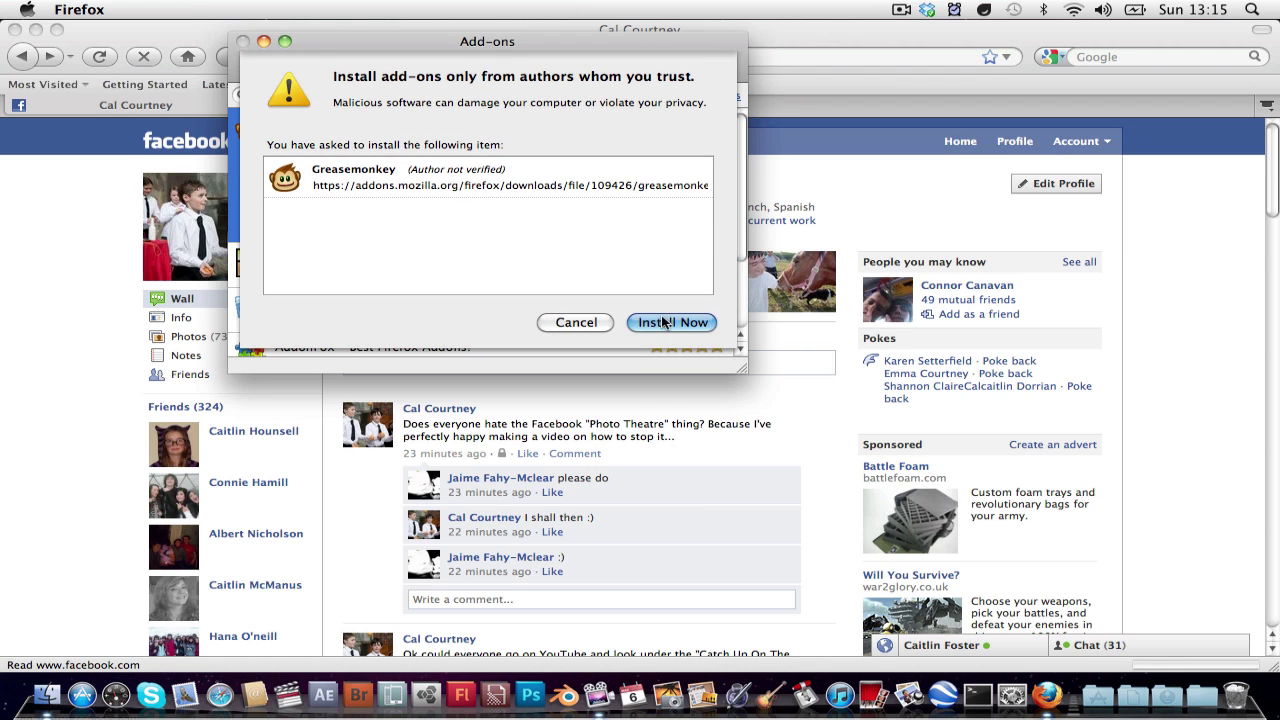
{"action": "left_click", "coordinate": [661, 326]}
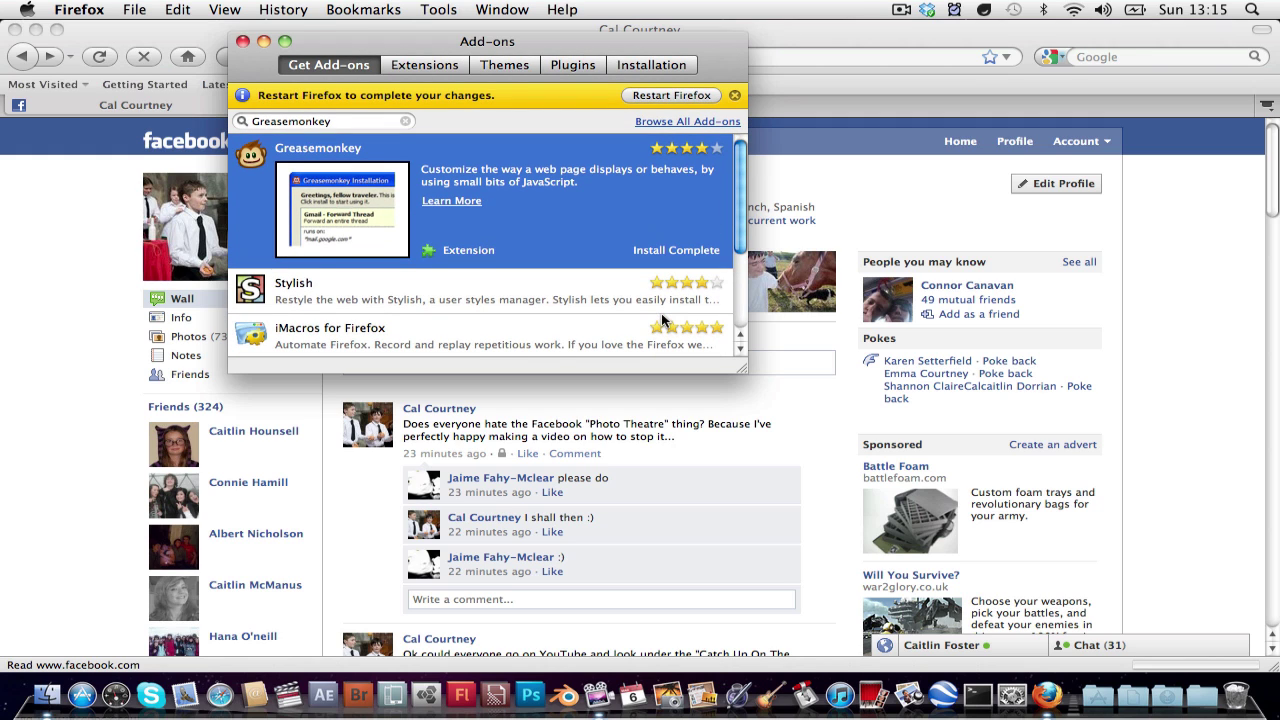
{"action": "left_click", "coordinate": [638, 97]}
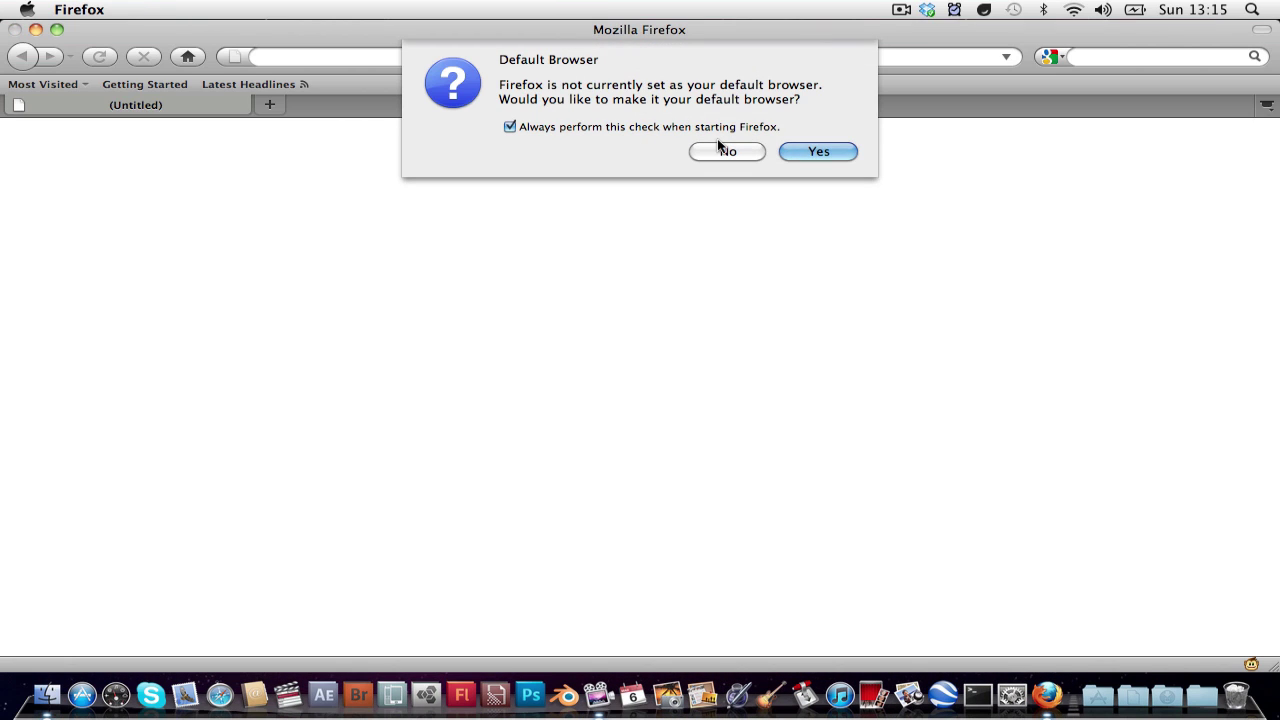
{"action": "left_click", "coordinate": [726, 152]}
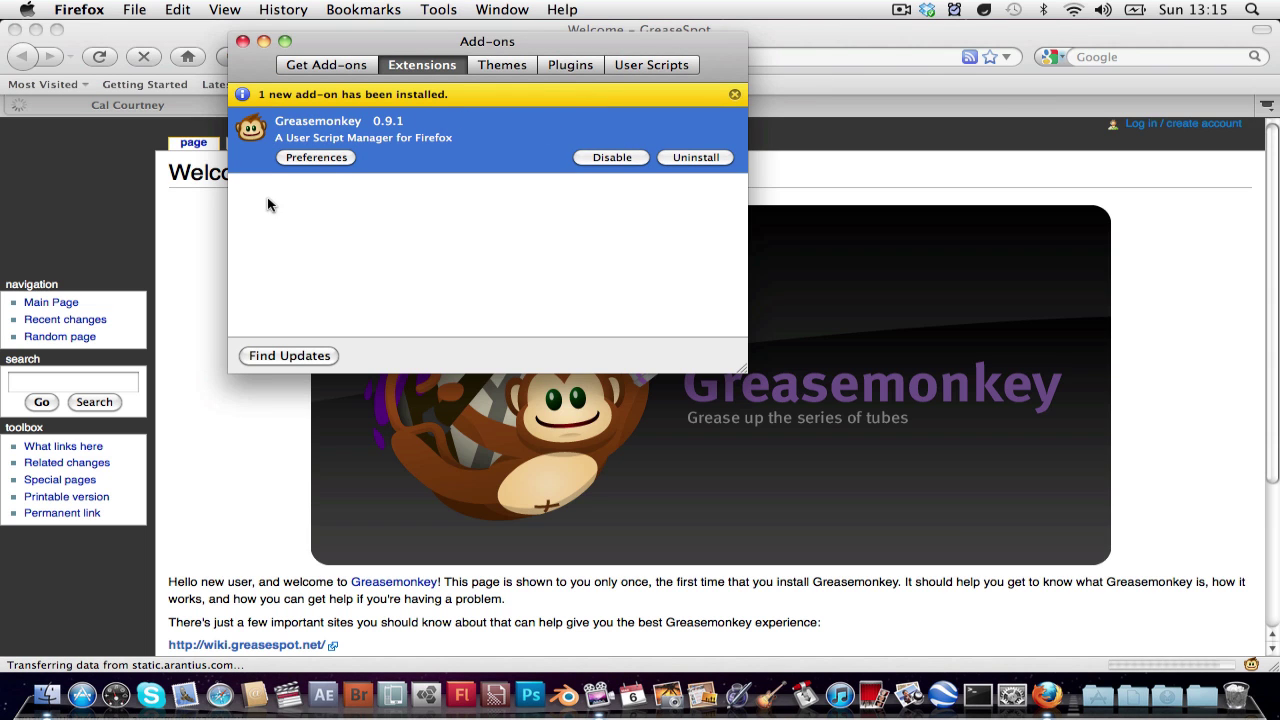
Close the Add-ons window and load userscripts.org in place of the Greasemonkey welcome page
{"action": "left_click", "coordinate": [242, 41]}
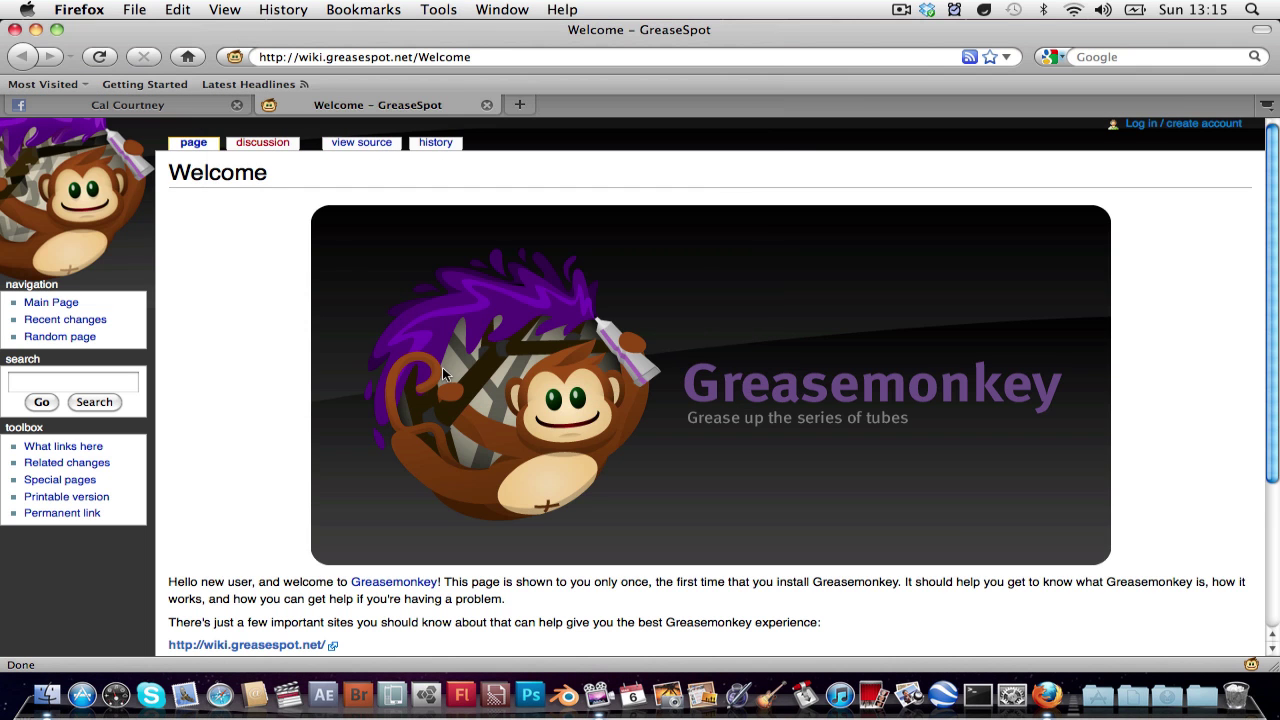
{"action": "scroll", "coordinate": [363, 341], "scroll_direction": "down", "scroll_amount": 5}
{"action": "scroll", "coordinate": [360, 338], "scroll_direction": "up", "scroll_amount": 5}
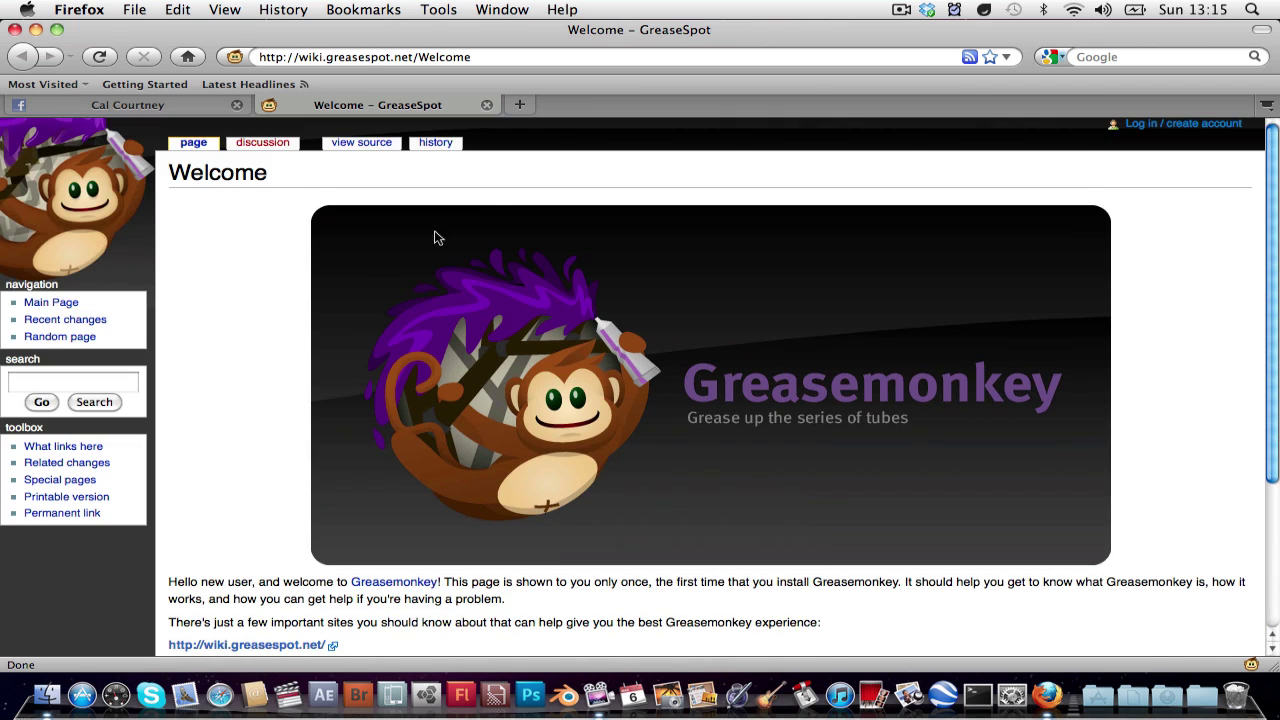
{"action": "left_click", "coordinate": [488, 57]}
{"action": "left_click_drag", "start_coordinate": [488, 57], "coordinate": [322, 7]}
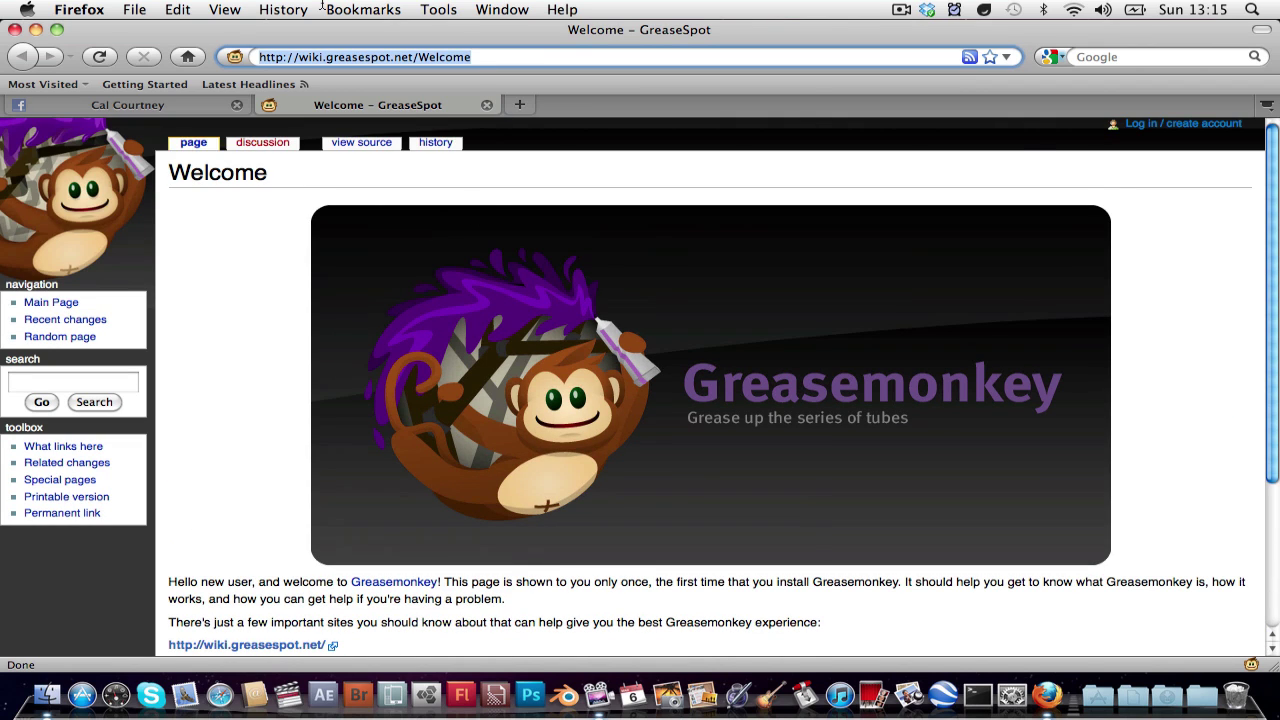
{"action": "type", "text": "userscripts.org"}
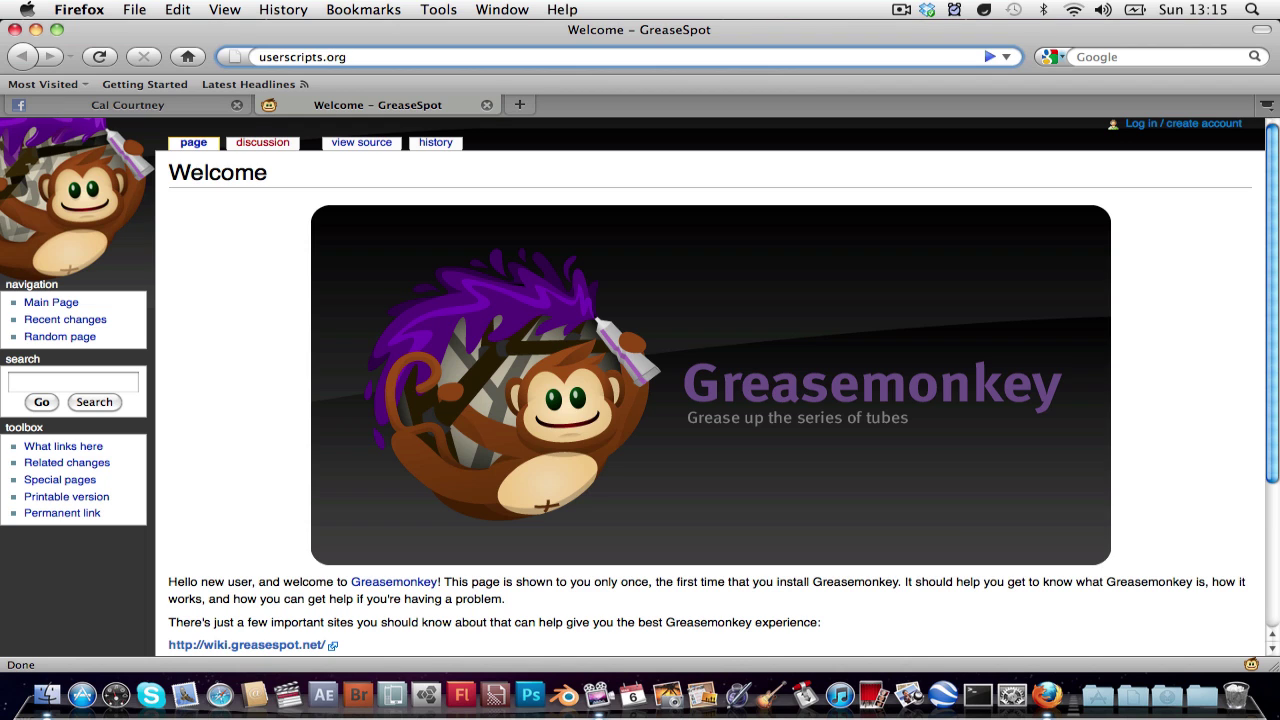
{"action": "key", "text": "Return"}
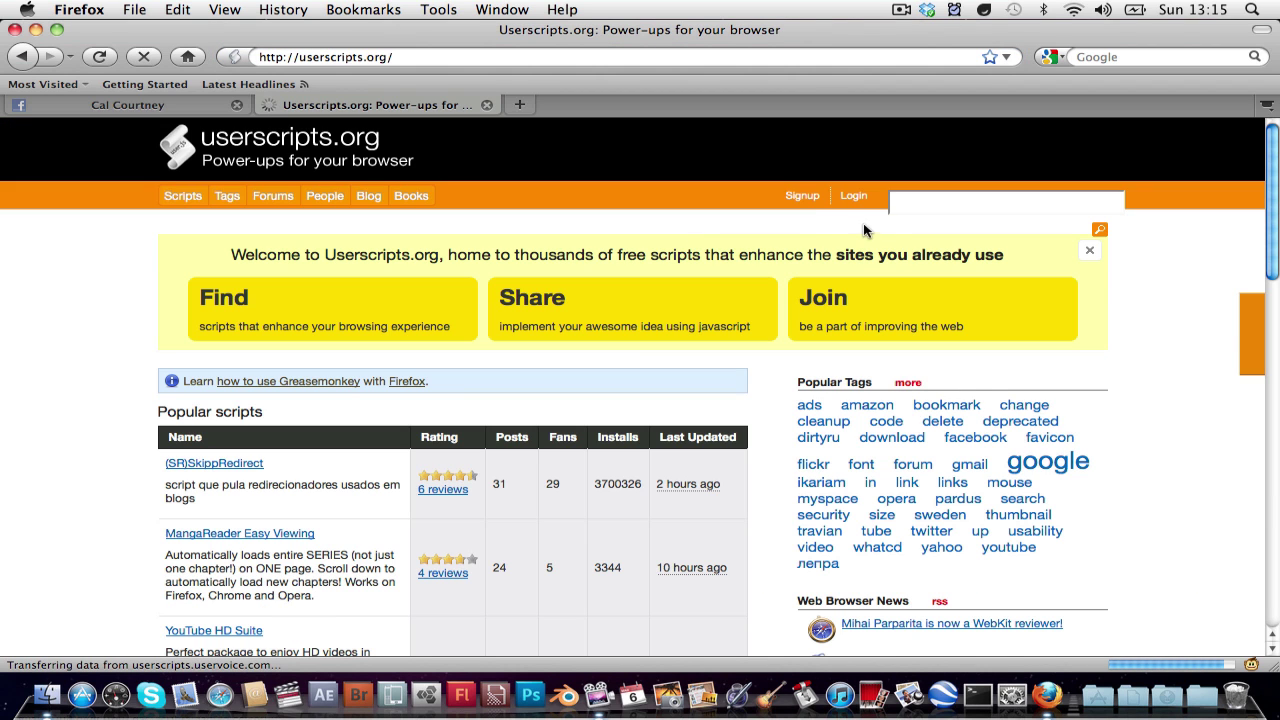
Search the userscripts.org site for "Facebook photo theatre"
{"action": "left_click", "coordinate": [914, 203]}
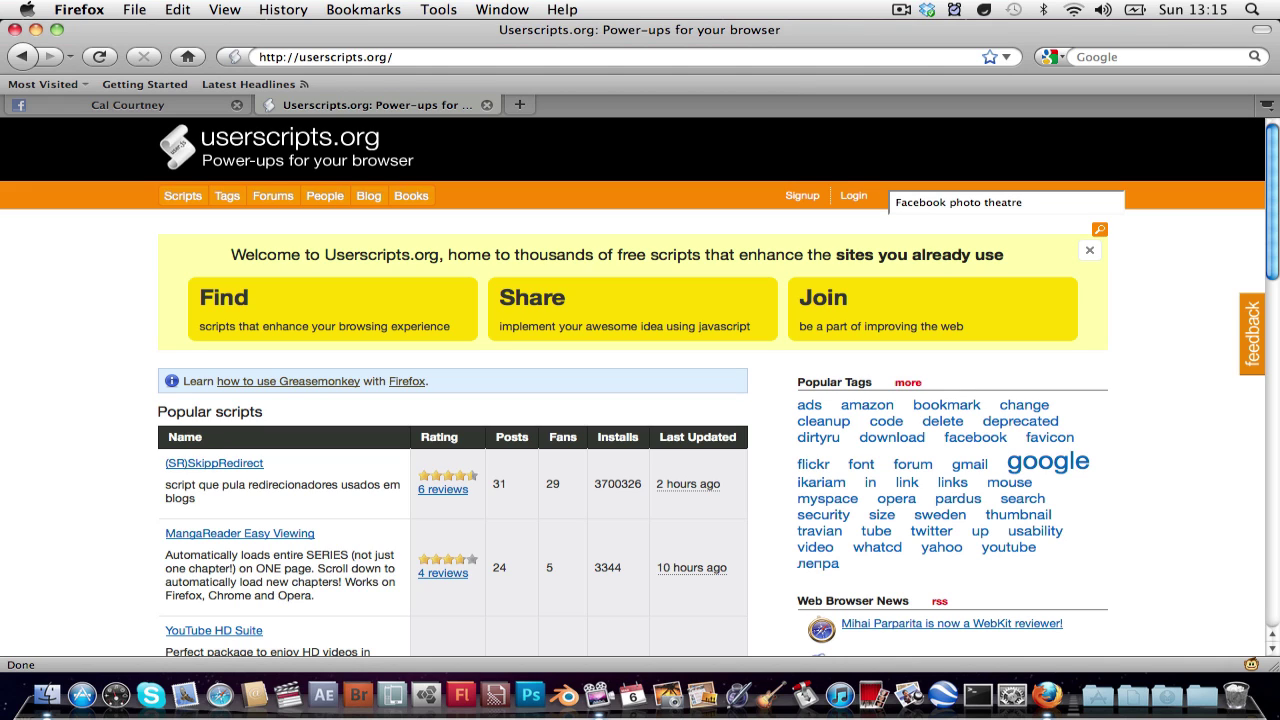
{"action": "type", "text": "Facebook photo theatre"}
{"action": "key", "text": "Return"}
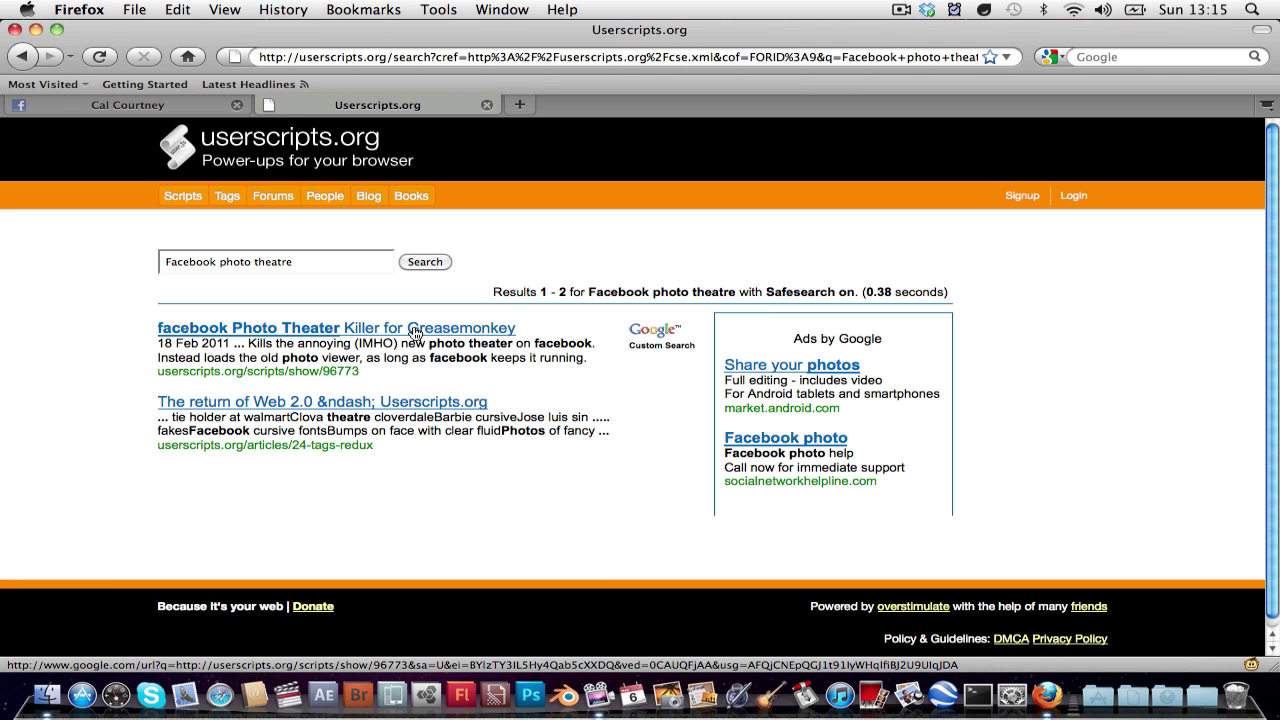
Open the "facebook Photo Theater Killer for Greasemonkey" result and install the user script in Greasemonkey
{"action": "left_click", "coordinate": [415, 330]}
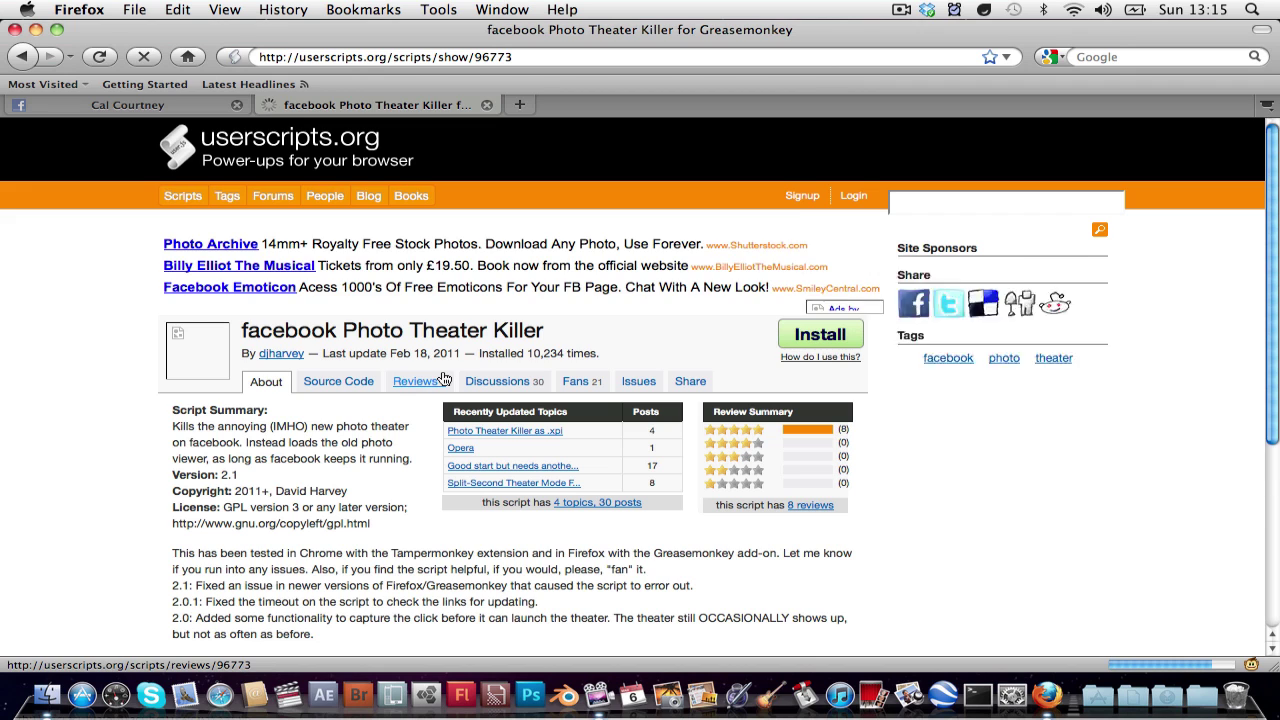
{"action": "left_click", "coordinate": [800, 338]}
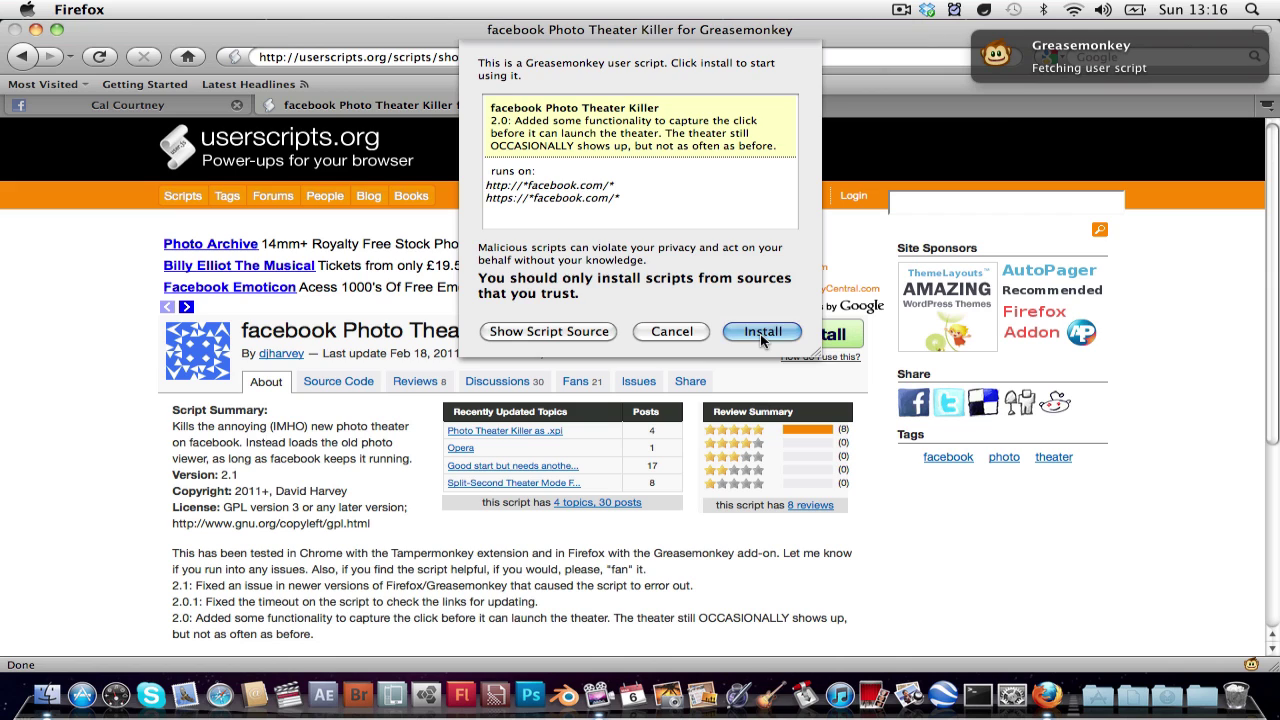
{"action": "left_click", "coordinate": [760, 336]}
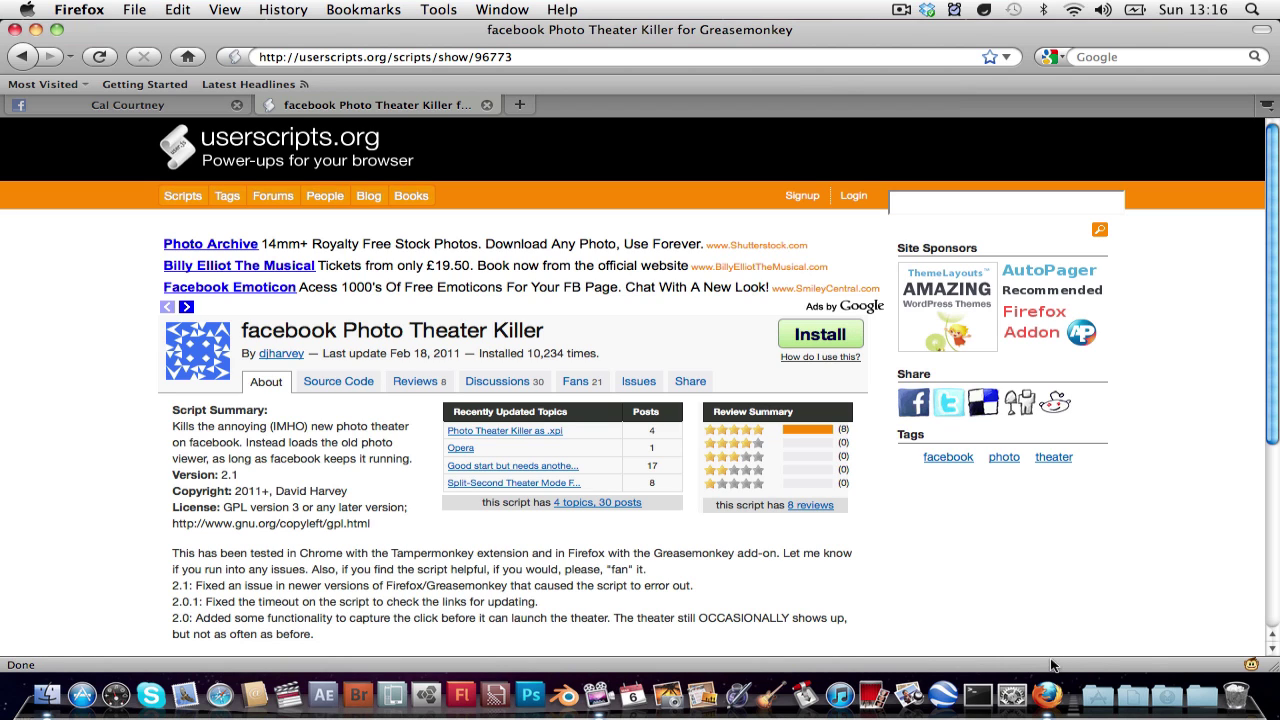
Quit Firefox with its tabs saved for the next start, and relaunch it from the Applications folder
{"action": "key", "text": "super+q"}
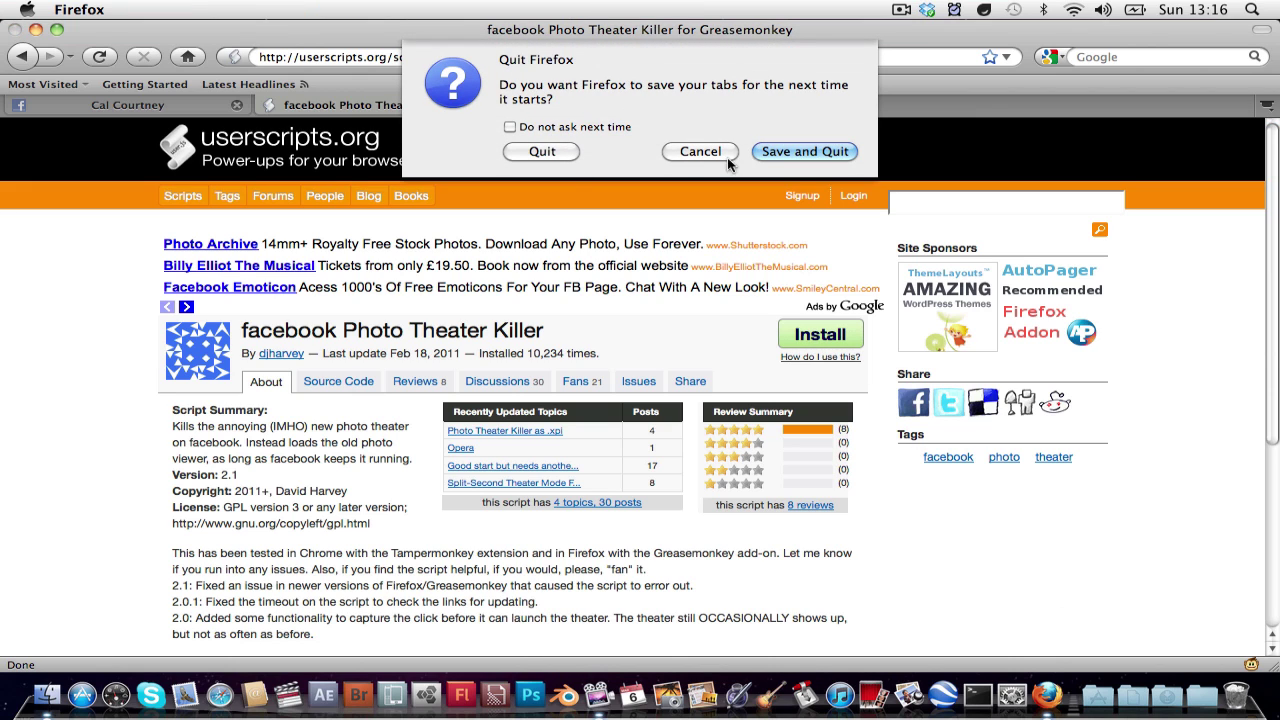
{"action": "left_click", "coordinate": [804, 151]}
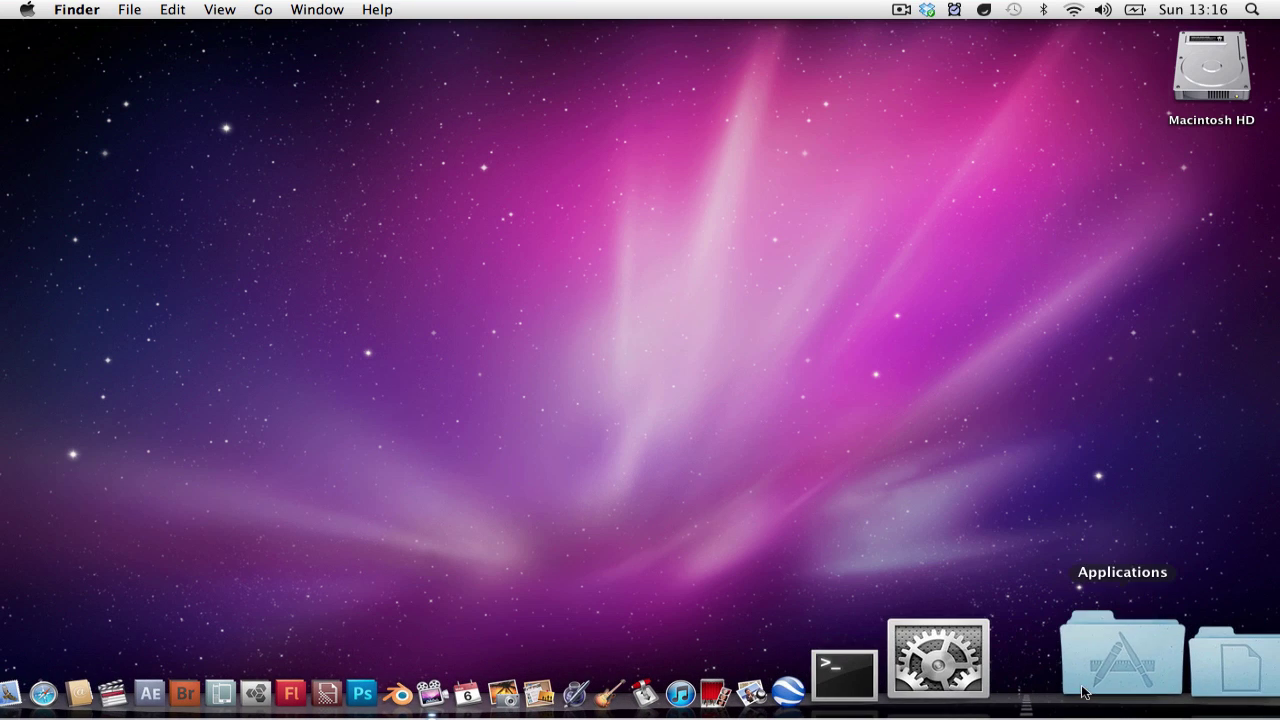
{"action": "left_click", "coordinate": [1107, 691]}
{"action": "scroll", "coordinate": [1051, 445], "scroll_direction": "down", "scroll_amount": 5}
{"action": "left_click", "coordinate": [1155, 405]}
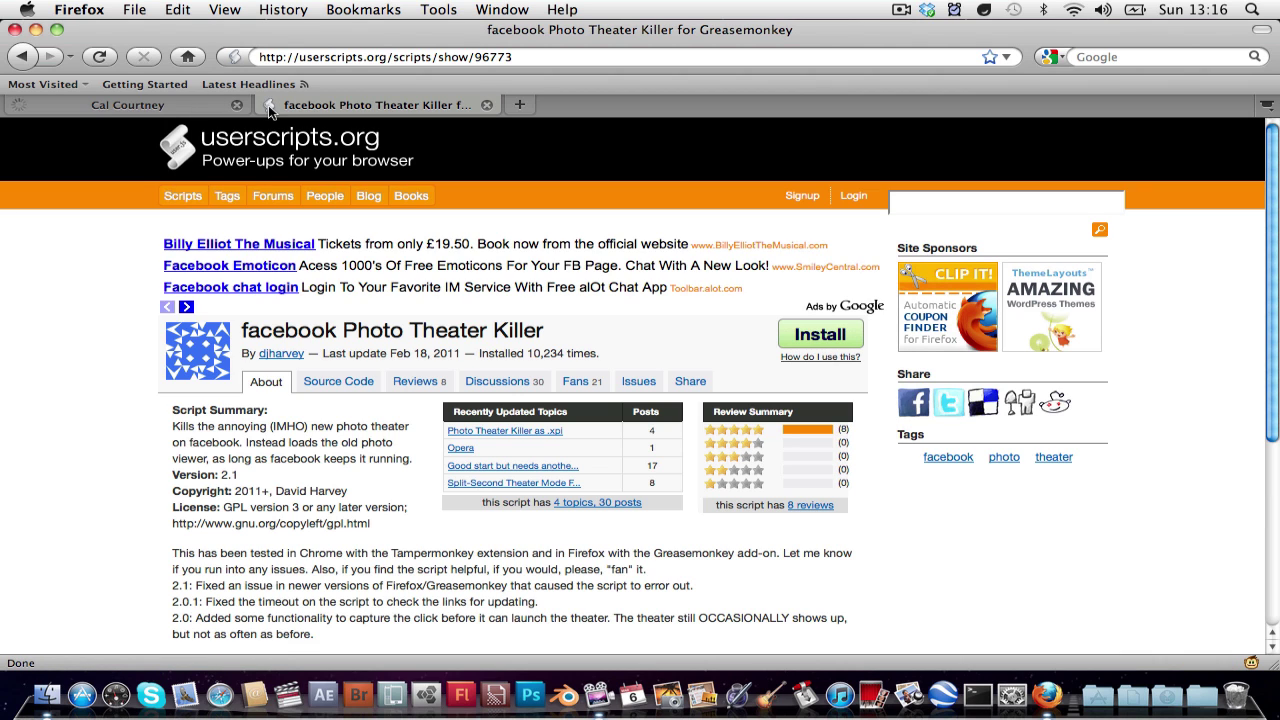
Close the script page and open the first strip photo on the Facebook profile to test the script
{"action": "left_click", "coordinate": [486, 105]}
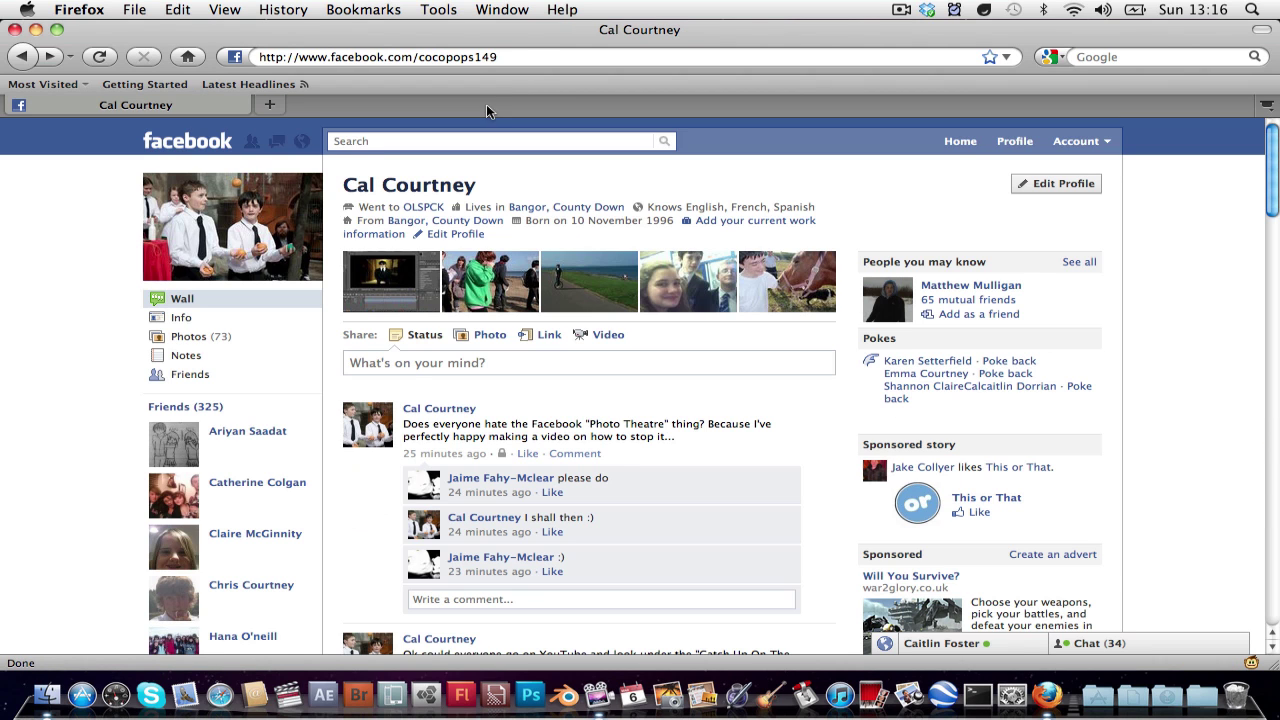
{"action": "left_click", "coordinate": [362, 278]}
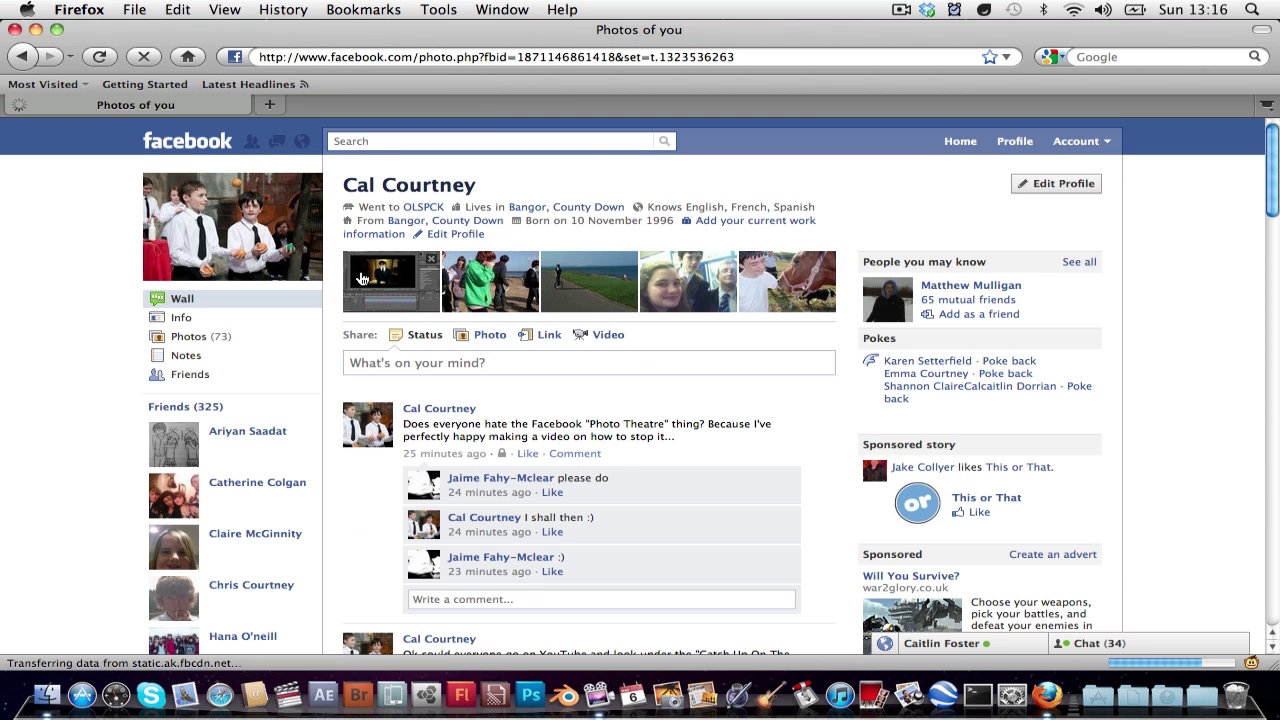
{"action": "scroll", "coordinate": [50, 306], "scroll_direction": "down", "scroll_amount": 5}
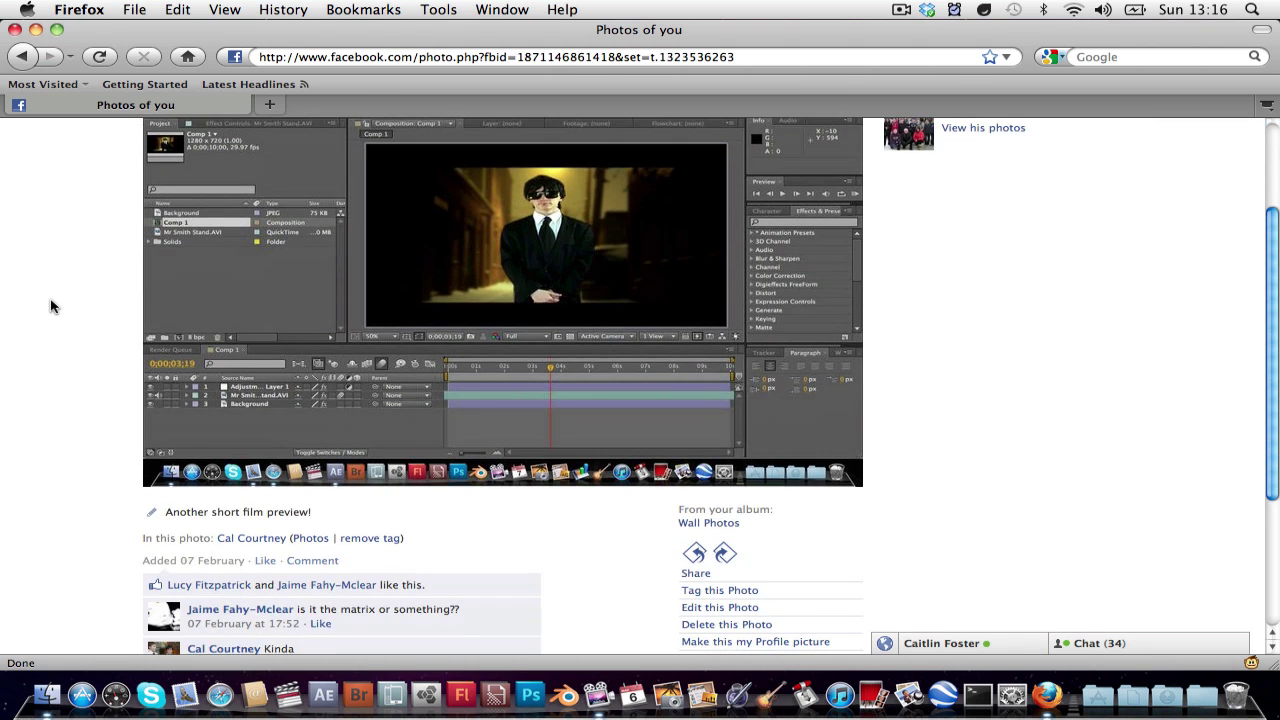
{"action": "scroll", "coordinate": [50, 306], "scroll_direction": "up", "scroll_amount": 5}
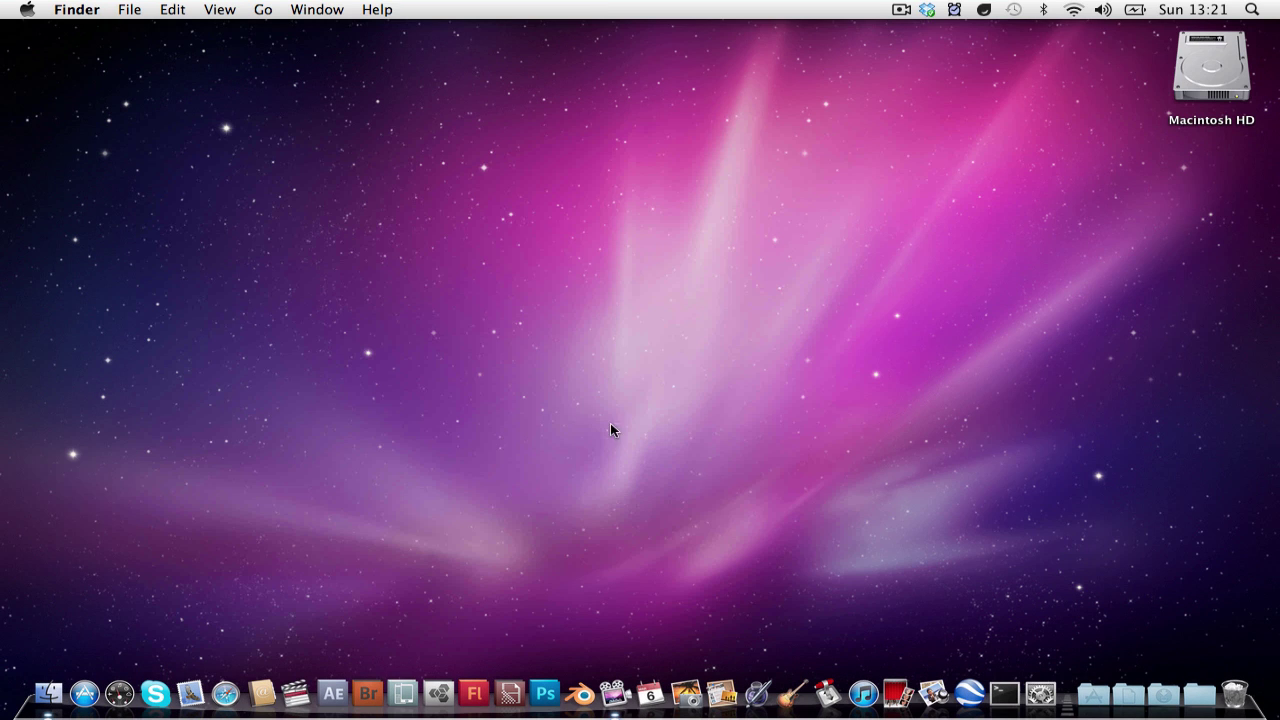
Launch Internet Explorer from the Applications folder and decline making it the default browser
{"action": "left_click", "coordinate": [1093, 700]}
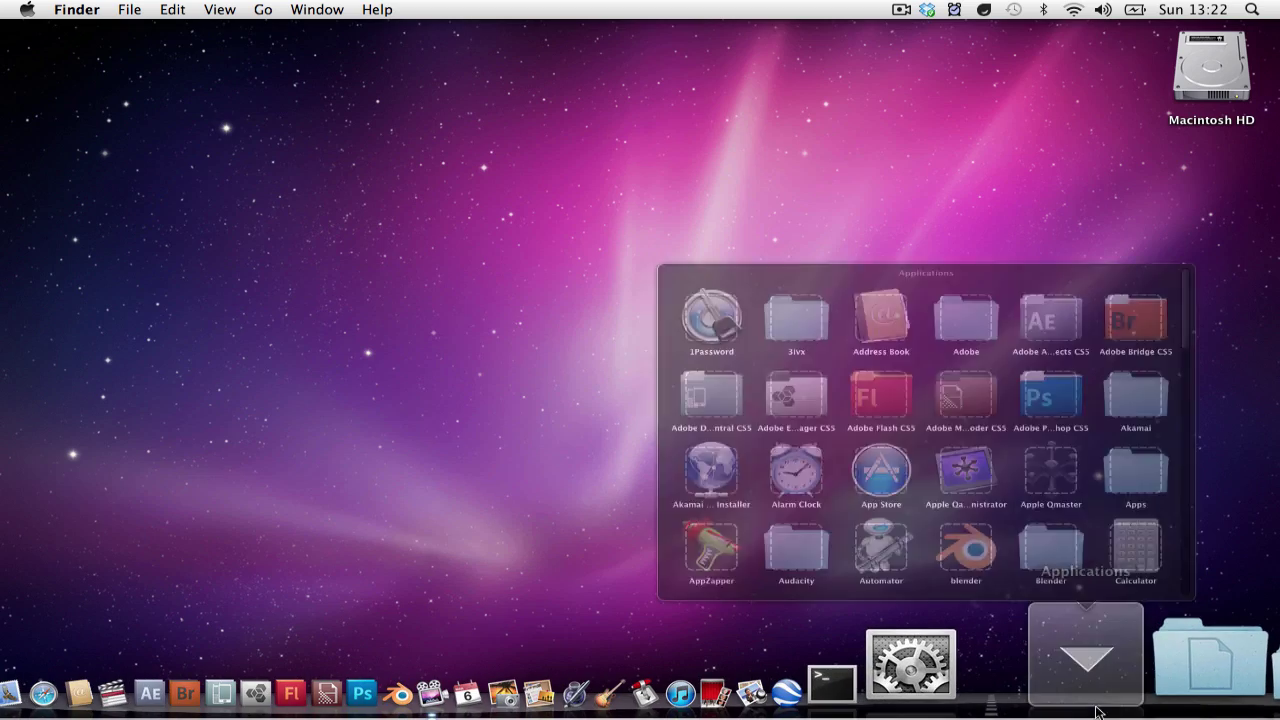
{"action": "scroll", "coordinate": [995, 363], "scroll_direction": "down", "scroll_amount": 15}
{"action": "scroll", "coordinate": [655, 375], "scroll_direction": "up", "scroll_amount": 3}
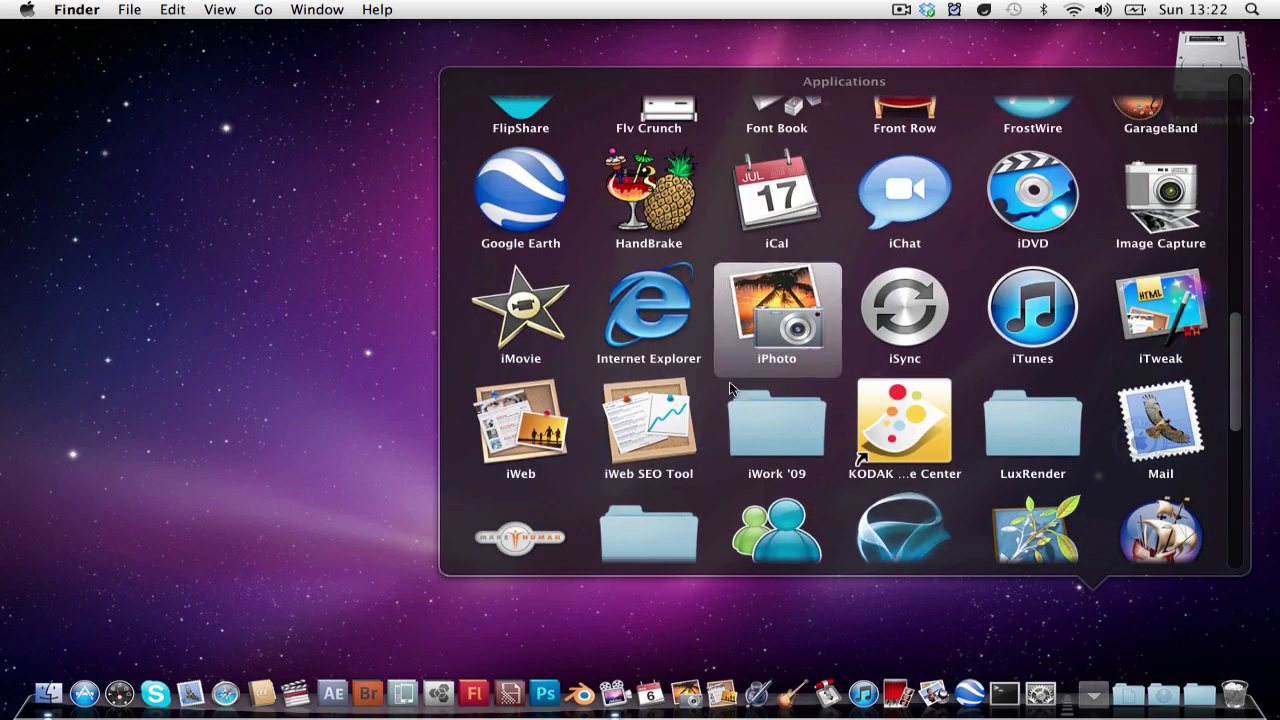
{"action": "left_click", "coordinate": [649, 318]}
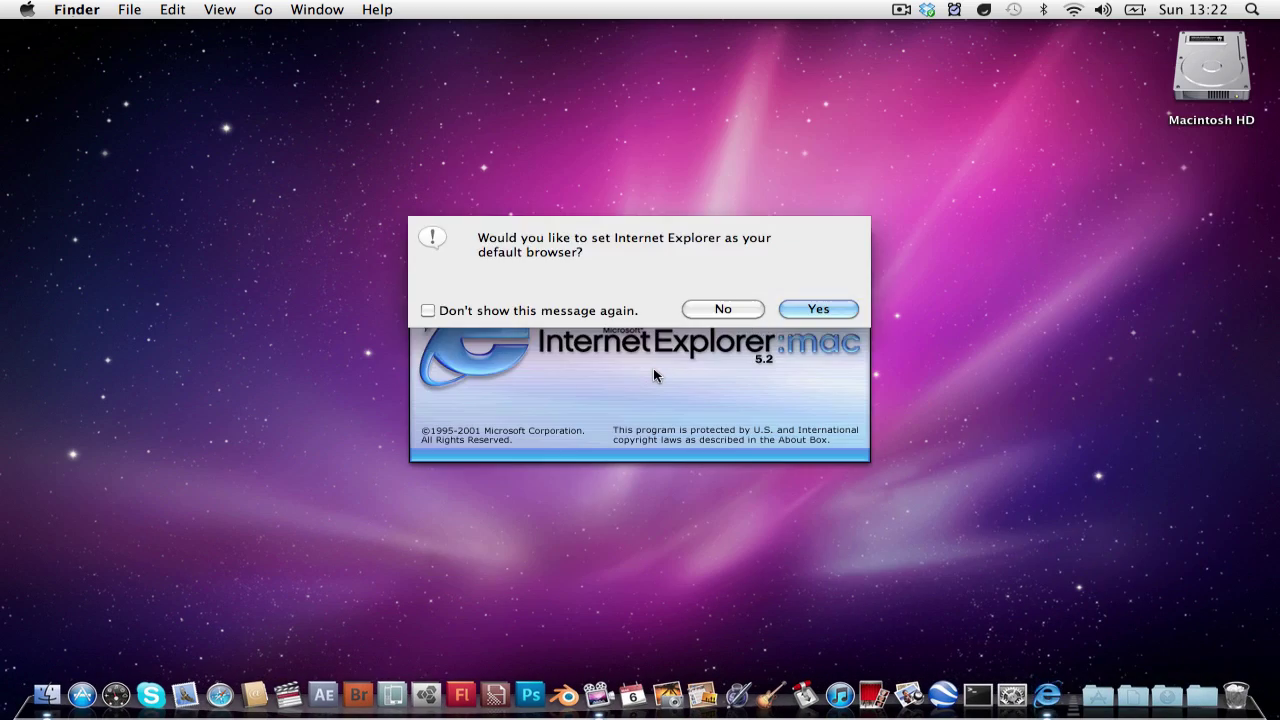
{"action": "left_click", "coordinate": [706, 310]}
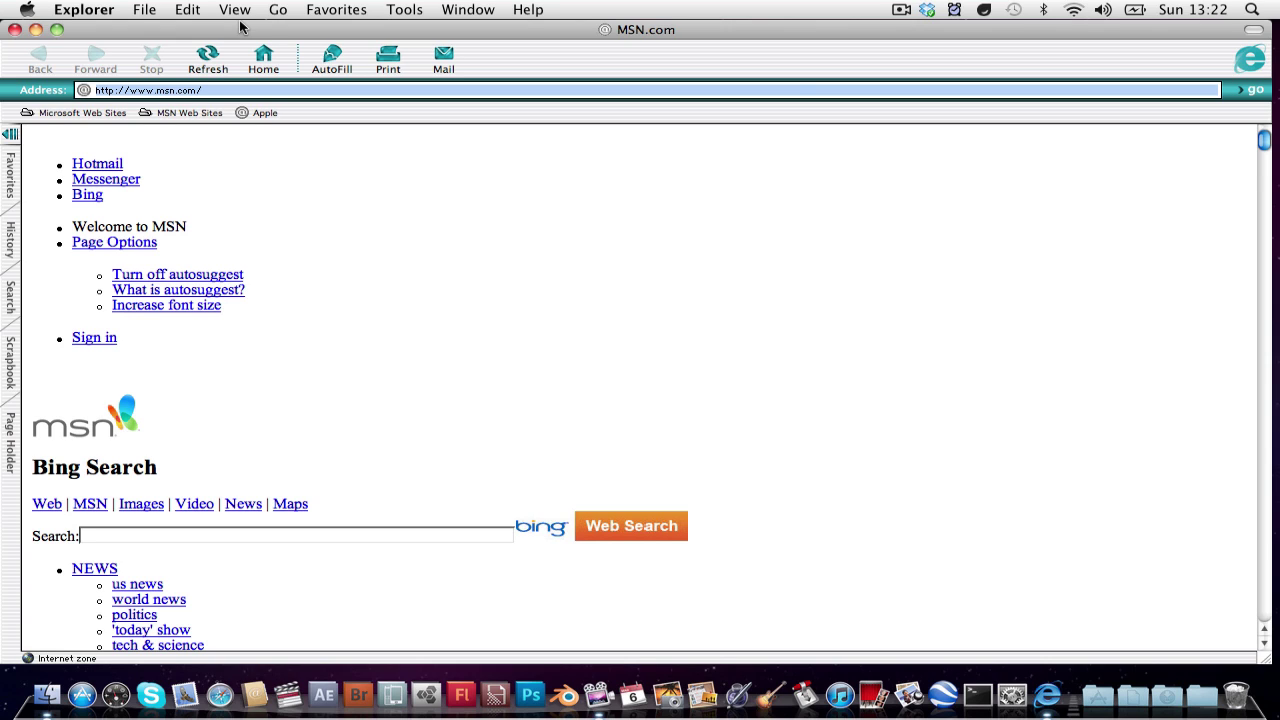
{"action": "type", "text": "www"}
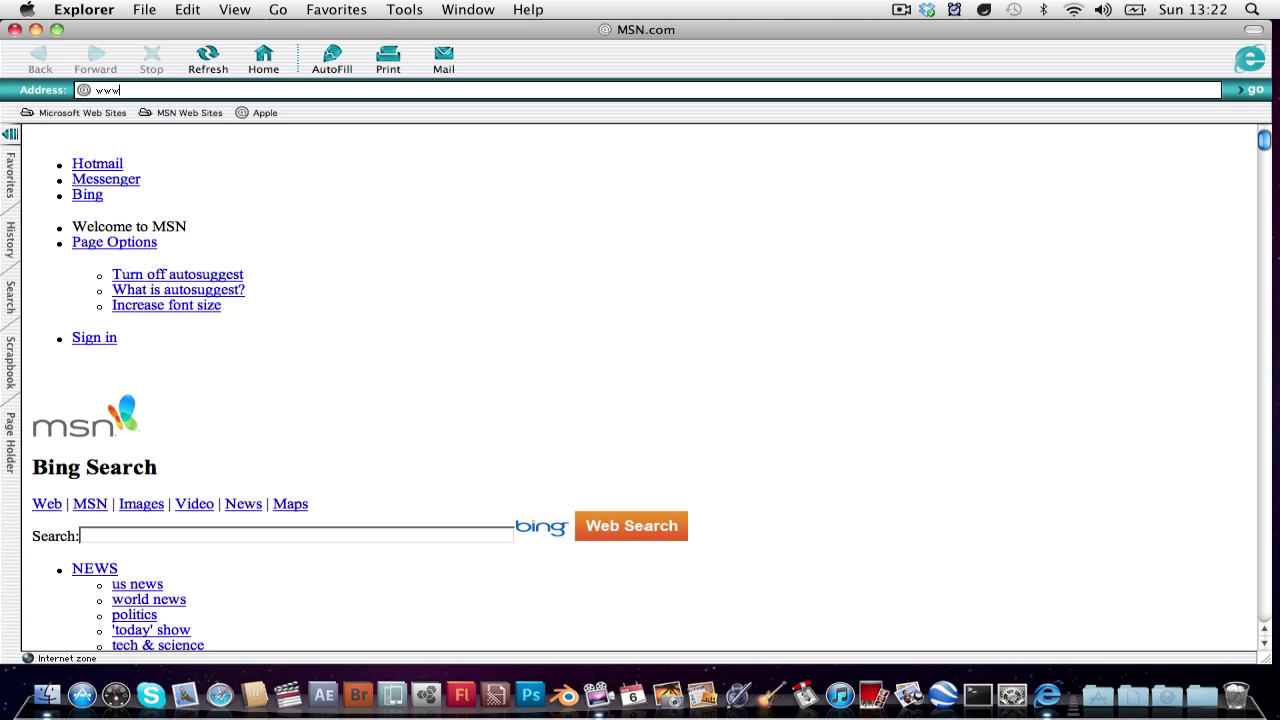
{"action": "type", "text": ".faceboo"}
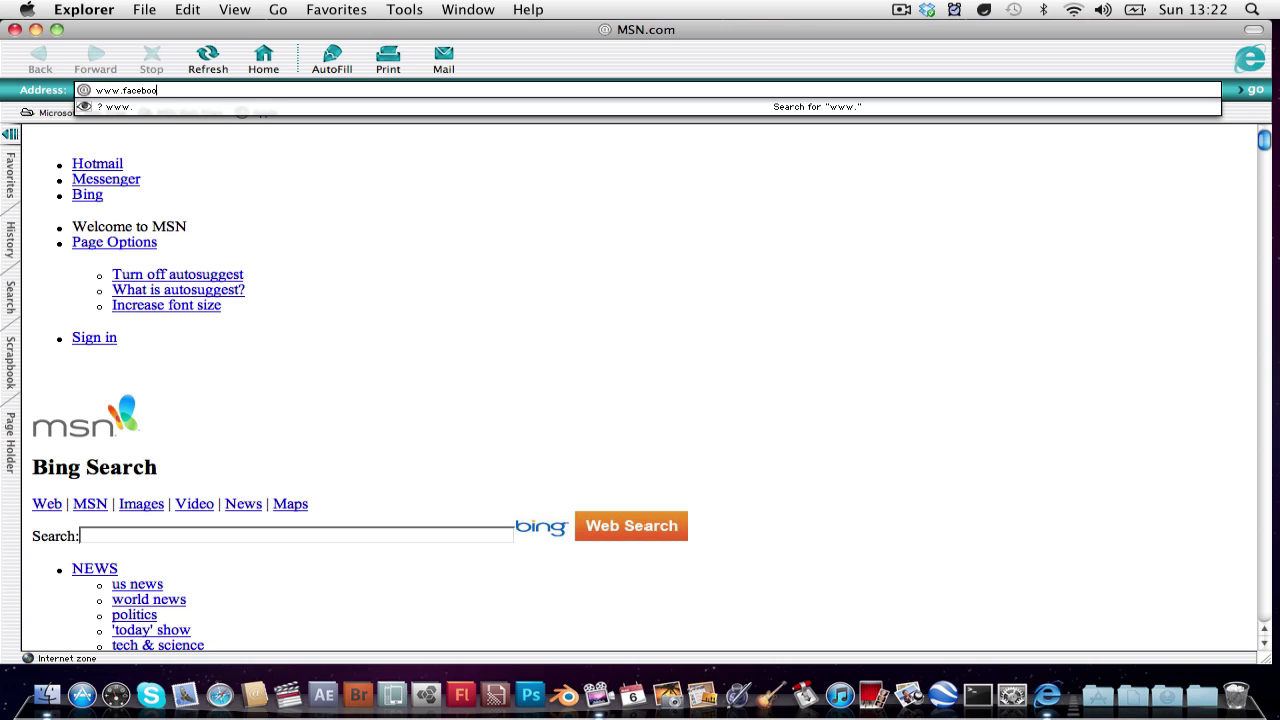
{"action": "type", "text": "k.com"}
{"action": "key", "text": "Return"}
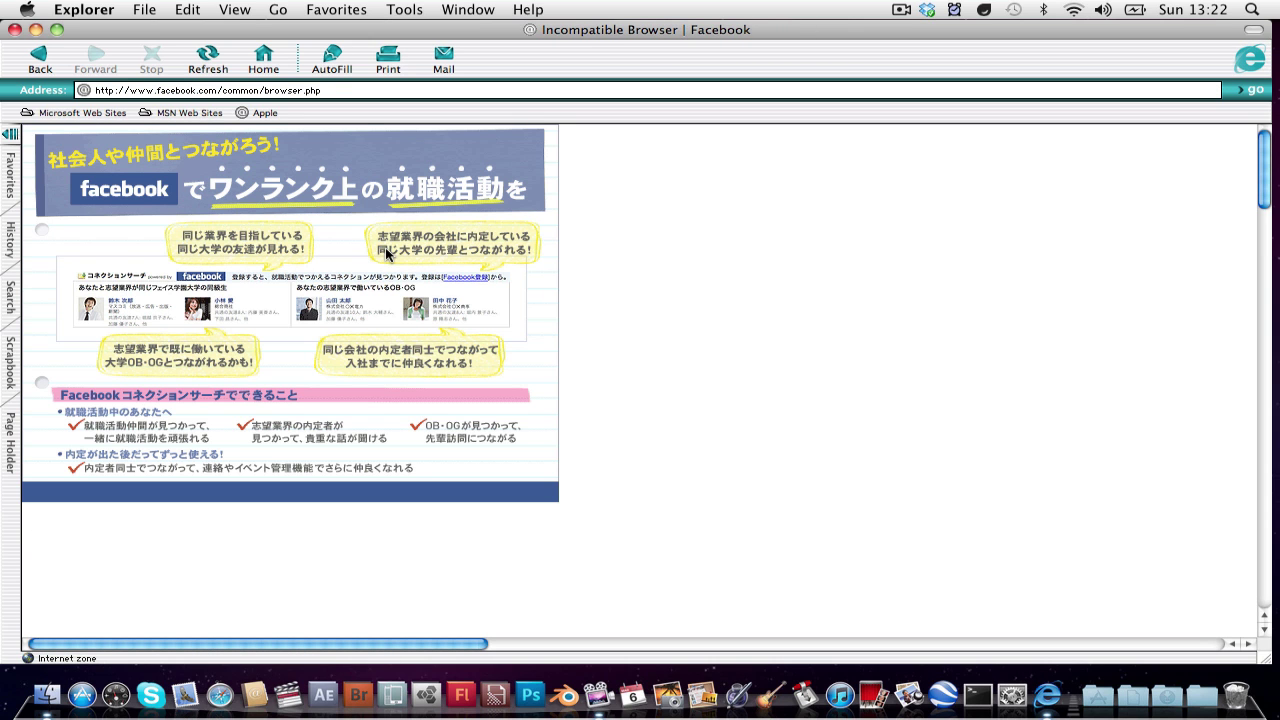
{"action": "key", "text": "super+q"}
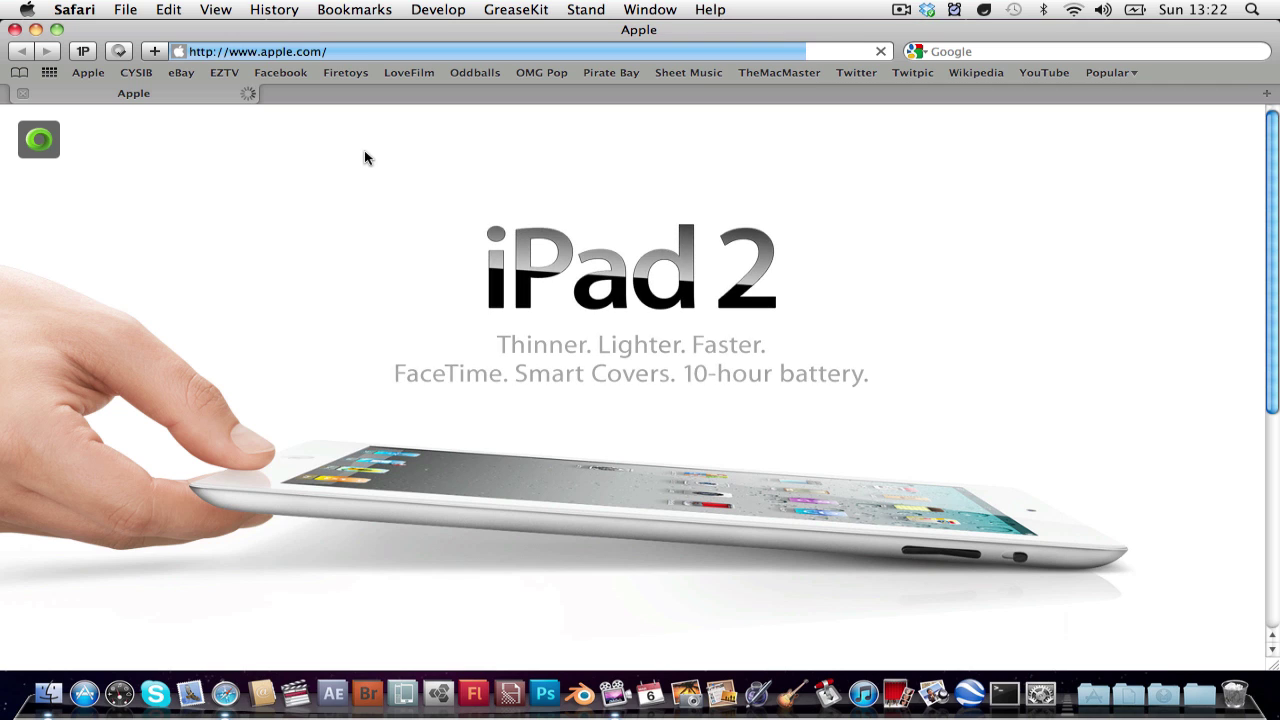
In Safari, go to the Facebook profile and open the first photo in the strip
{"action": "left_click", "coordinate": [294, 74]}
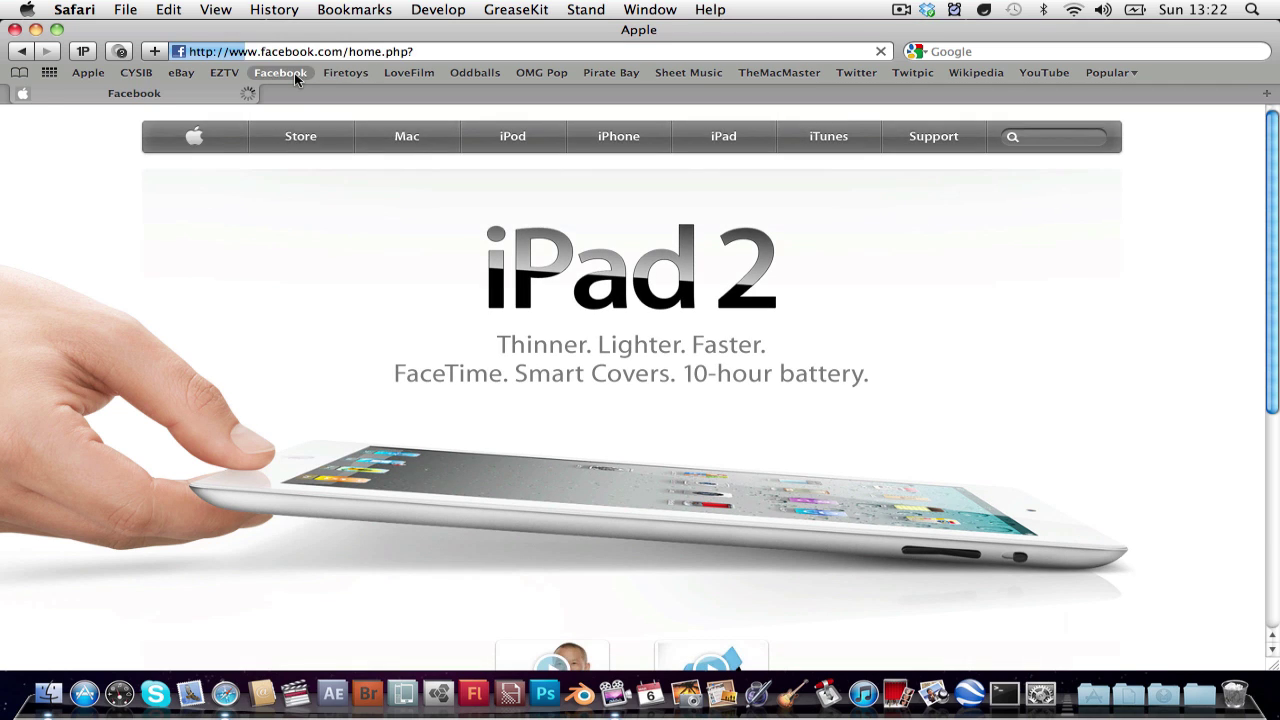
{"action": "left_click", "coordinate": [214, 172]}
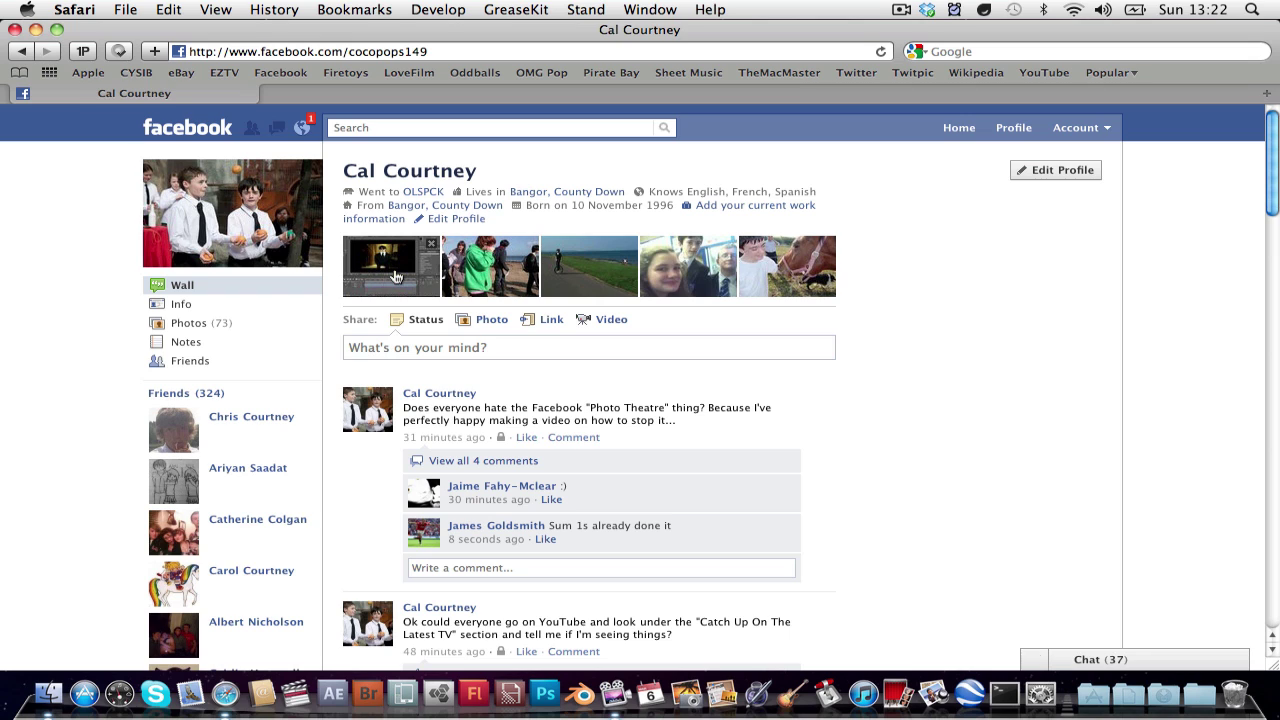
{"action": "left_click", "coordinate": [395, 277]}
Turn off the facebook Photo Theater Killer script in GreaseKit and restart Safari
{"action": "left_click", "coordinate": [504, 10]}
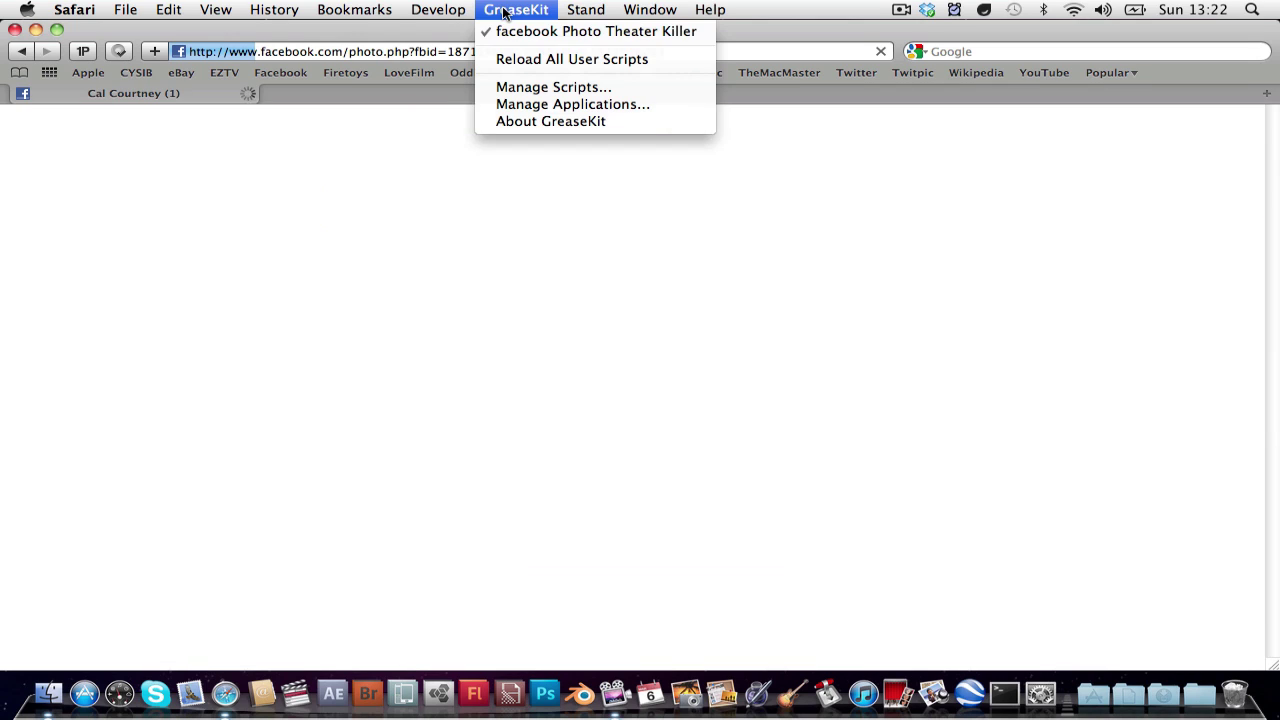
{"action": "left_click", "coordinate": [596, 31]}
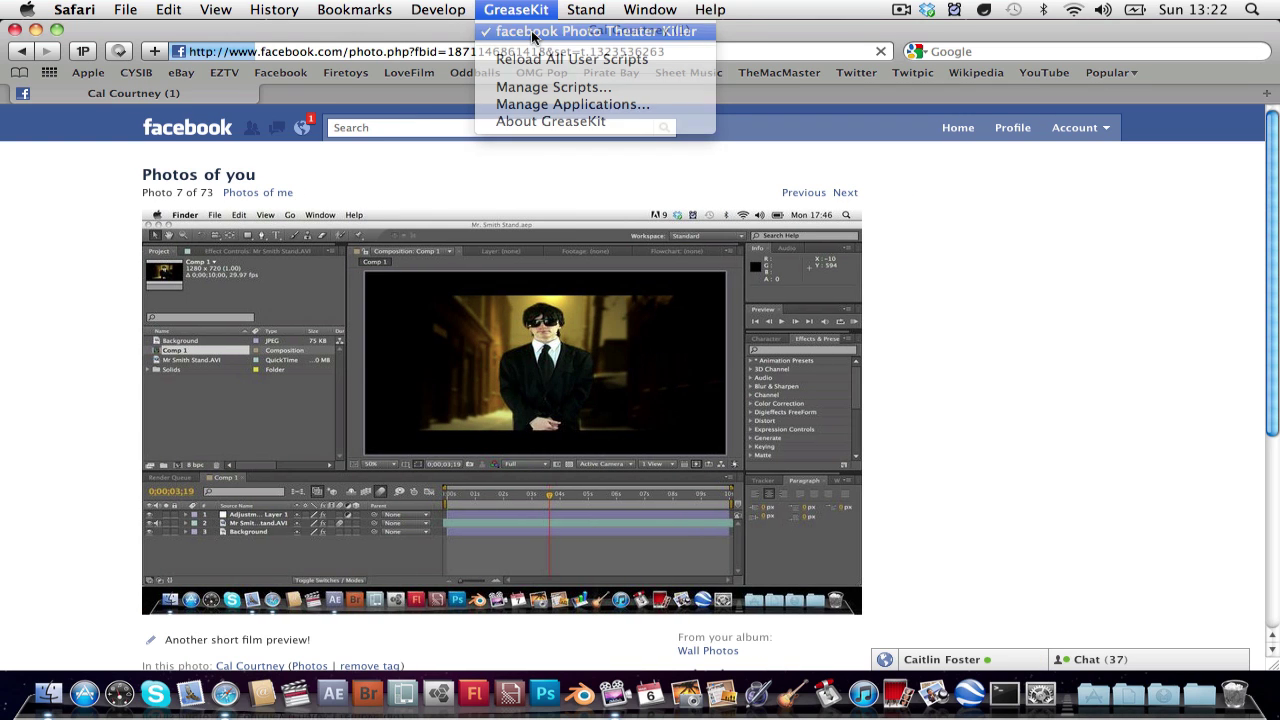
{"action": "left_click", "coordinate": [197, 128]}
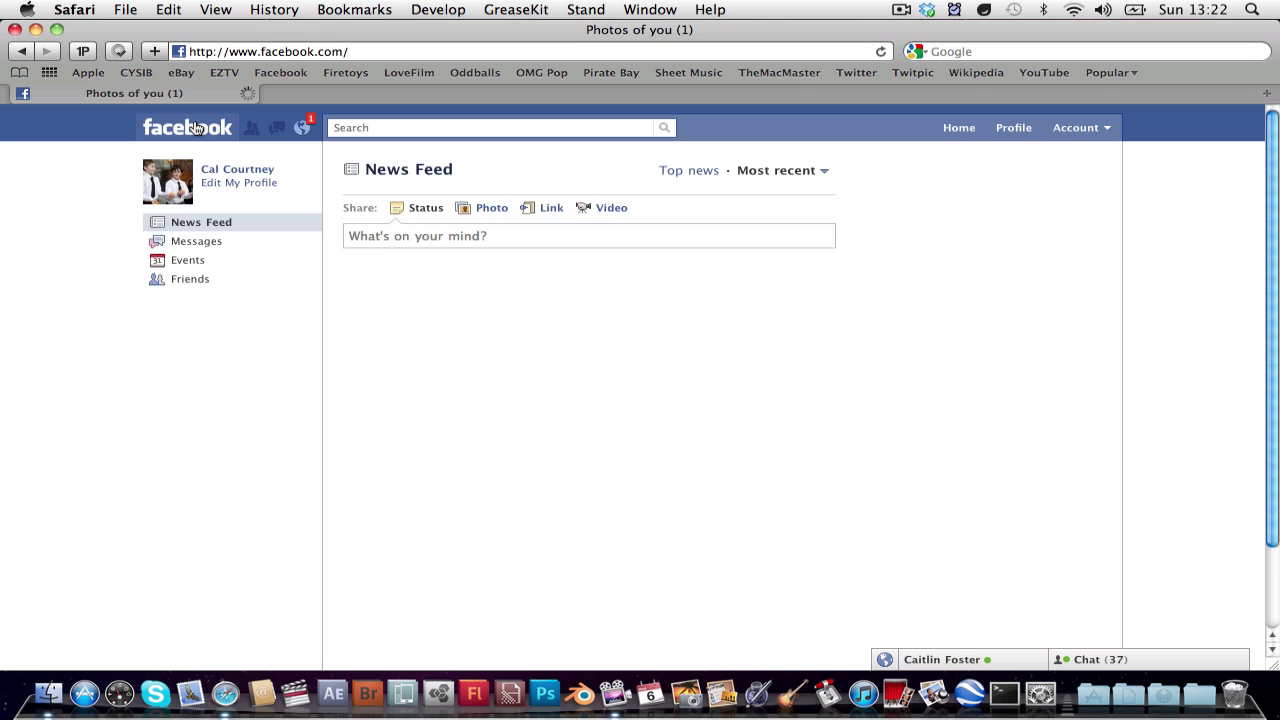
{"action": "key", "text": "super+q"}
{"action": "left_click", "coordinate": [226, 690]}
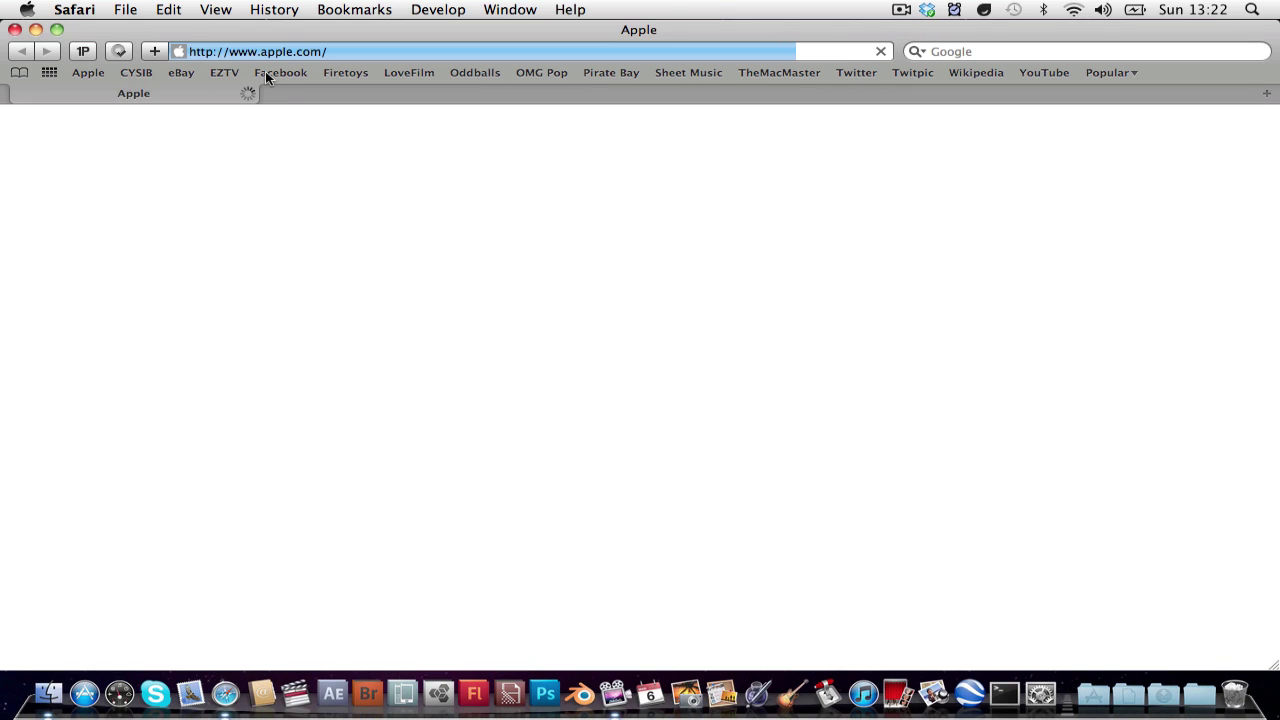
Open the Facebook profile again, view the first strip photo with the script off, and close the photo
{"action": "left_click", "coordinate": [266, 74]}
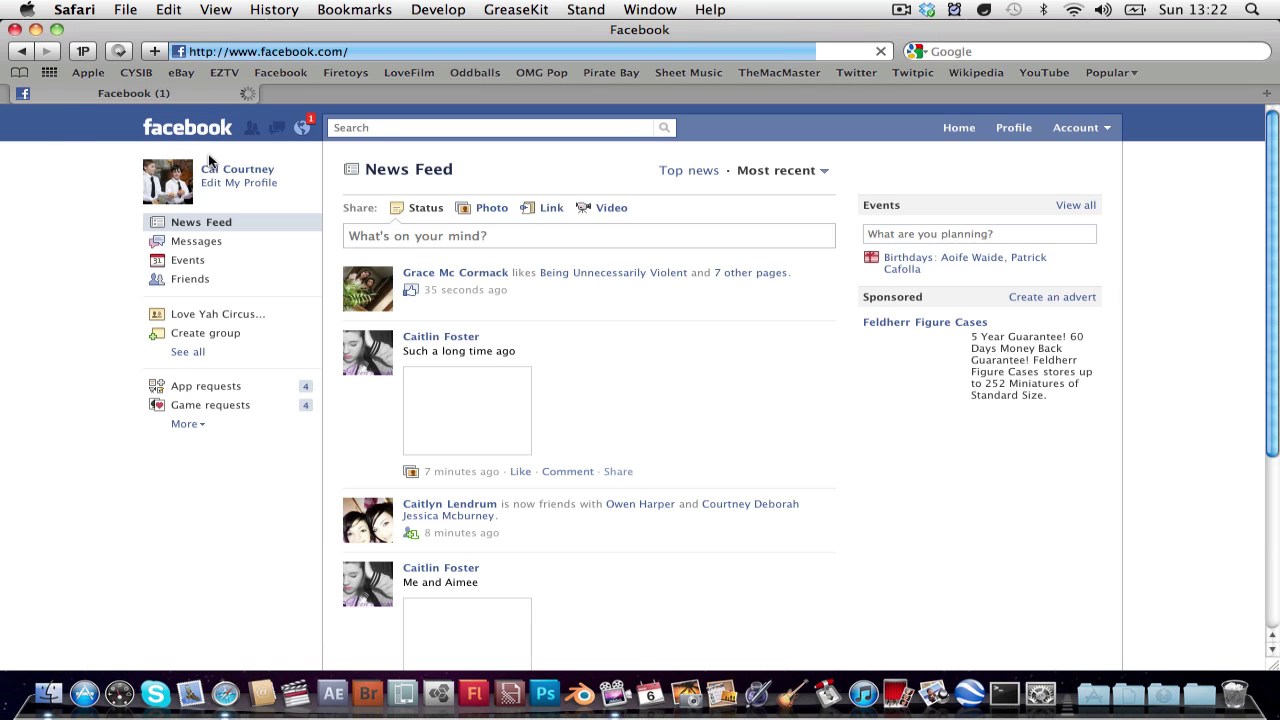
{"action": "left_click", "coordinate": [220, 170]}
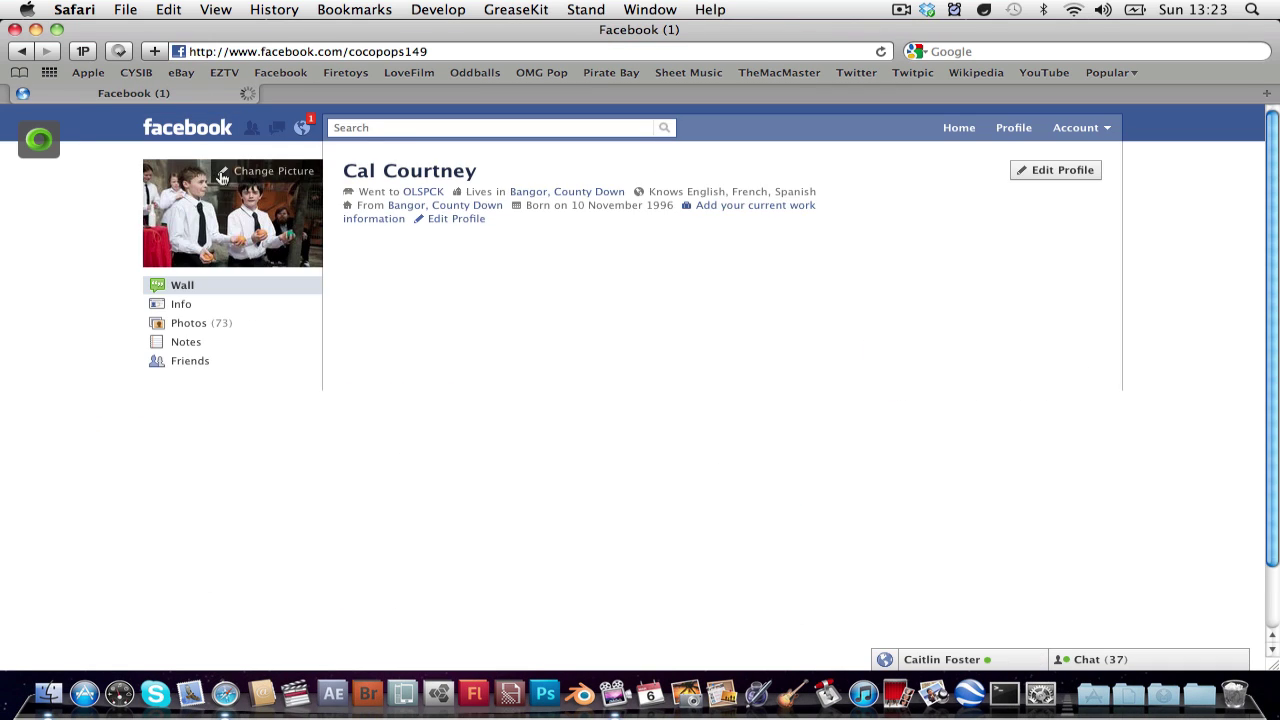
{"action": "left_click", "coordinate": [380, 271]}
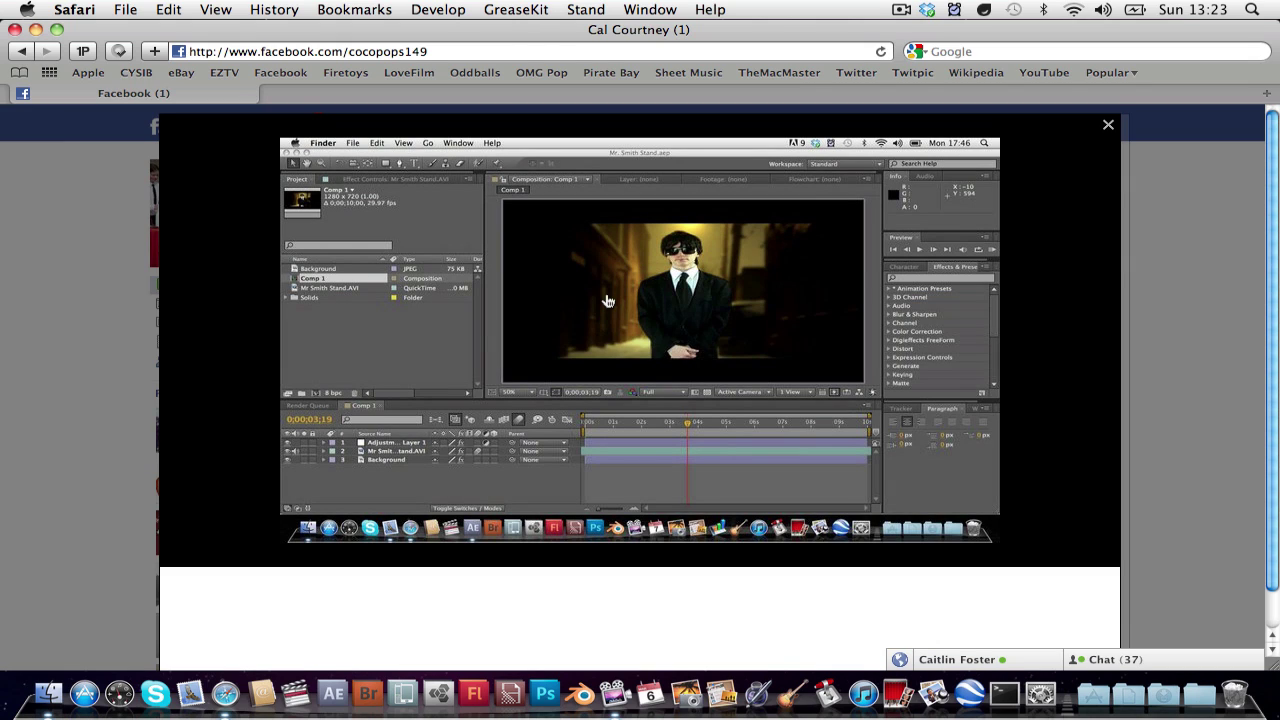
{"action": "left_click", "coordinate": [1108, 127]}
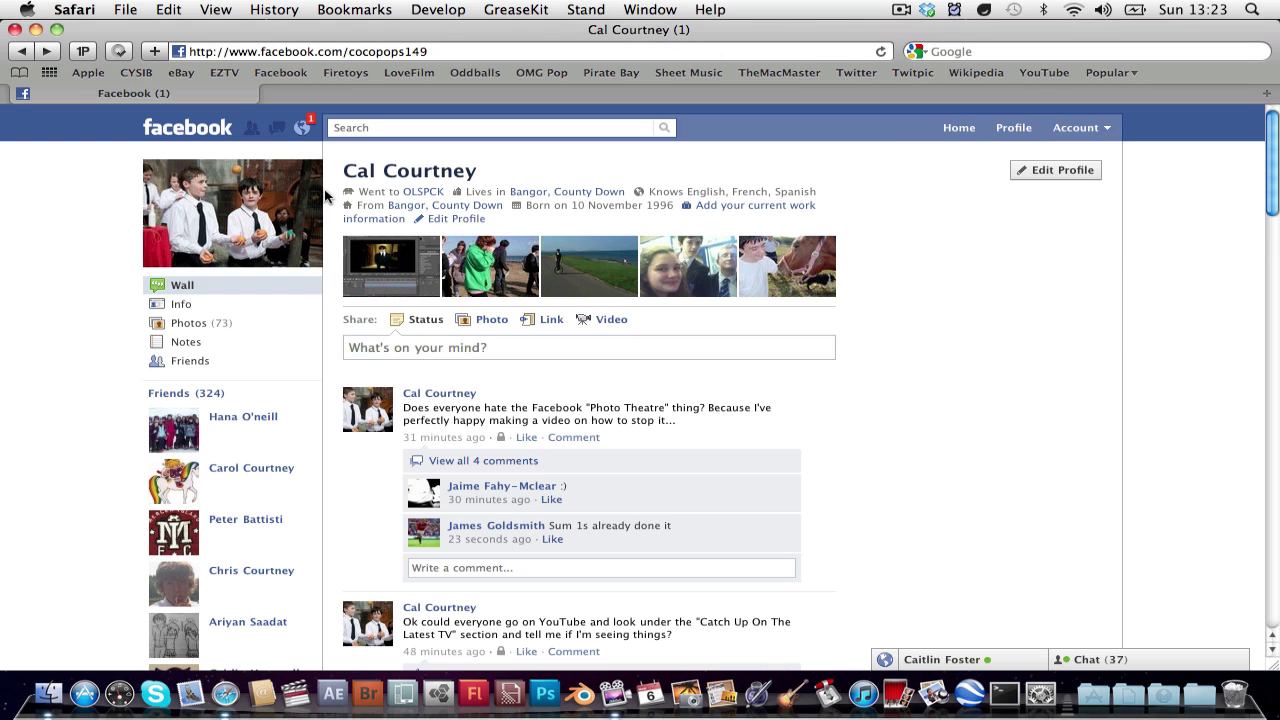
Open the first photo in the profile strip and reload it with "&theater" removed from the end of its web address
{"action": "left_click", "coordinate": [407, 284]}
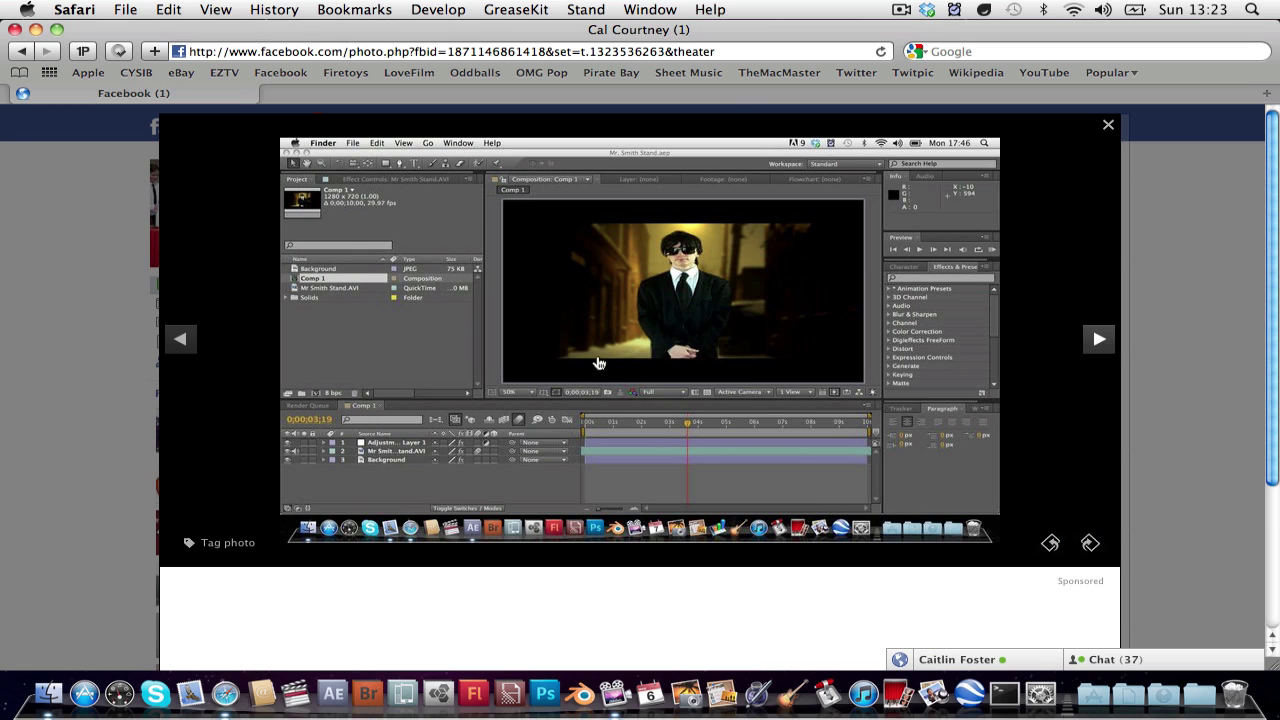
{"action": "left_click", "coordinate": [735, 57]}
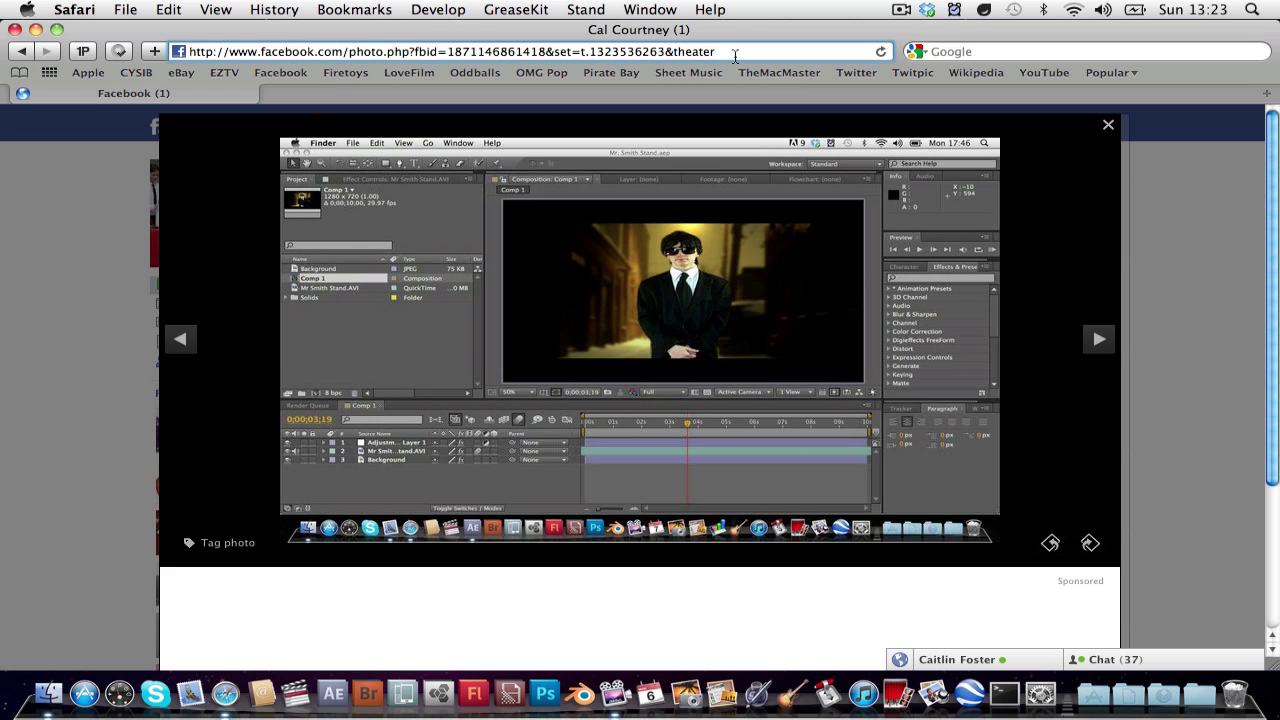
{"action": "left_click_drag", "start_coordinate": [735, 57], "coordinate": [664, 53]}
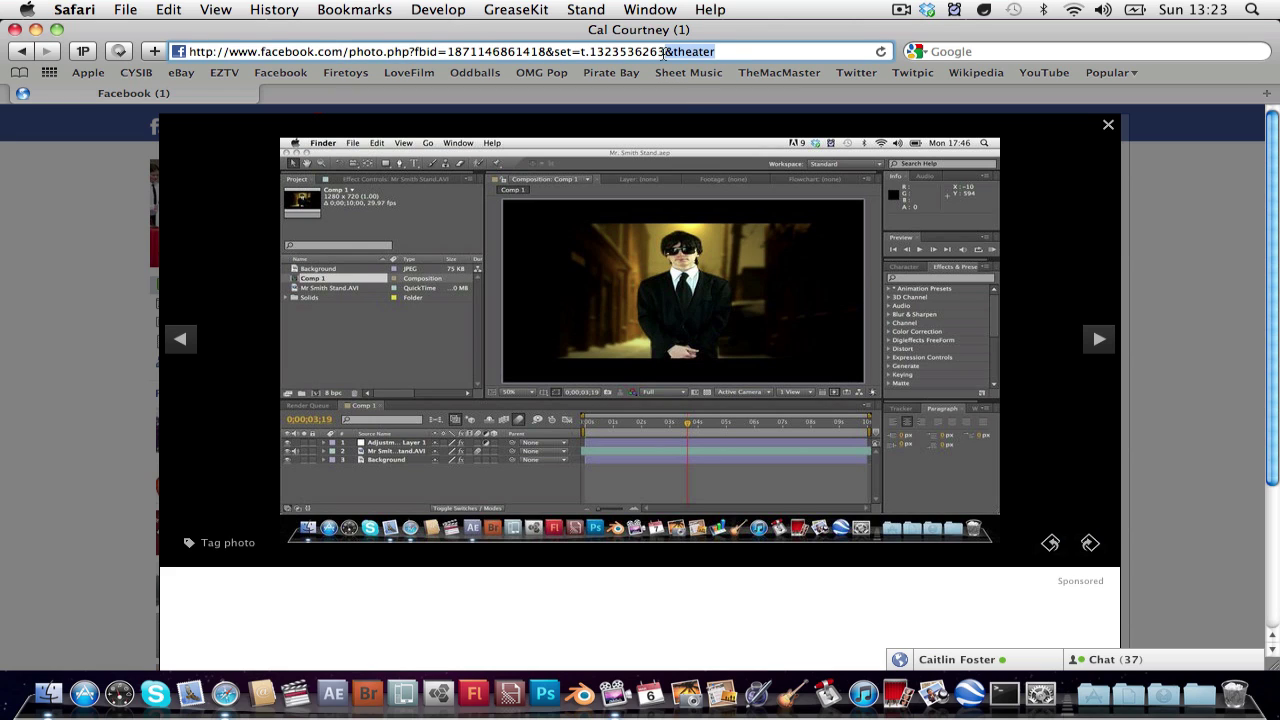
{"action": "key", "text": "BackSpace"}
{"action": "key", "text": "Return"}
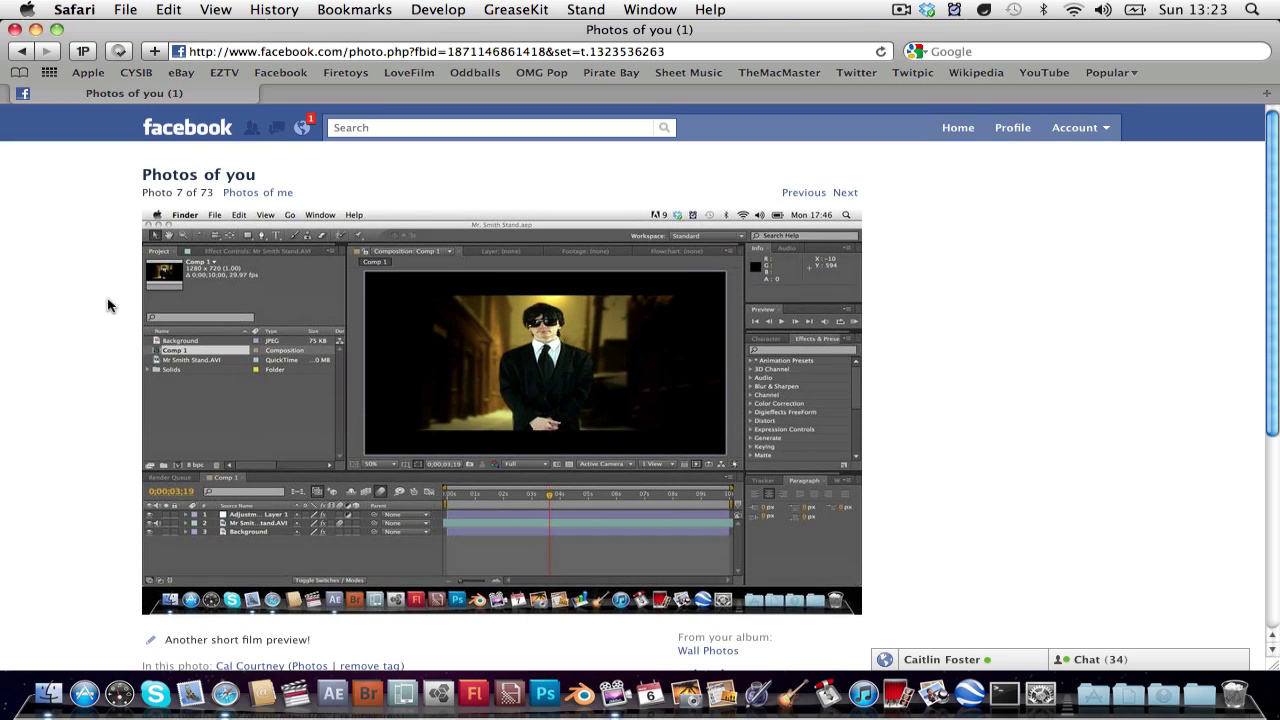
Return to the Facebook profile via the home page and open the seaside path photo in the strip
{"action": "left_click", "coordinate": [198, 130]}
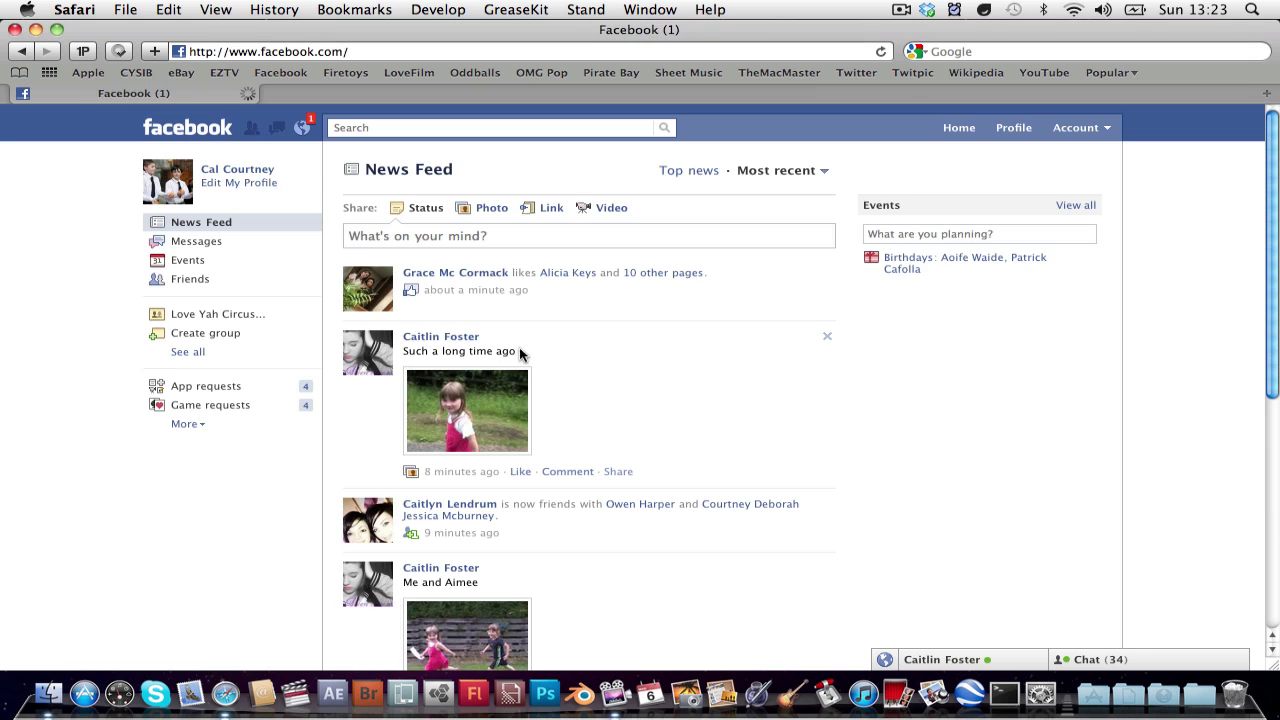
{"action": "left_click", "coordinate": [200, 174]}
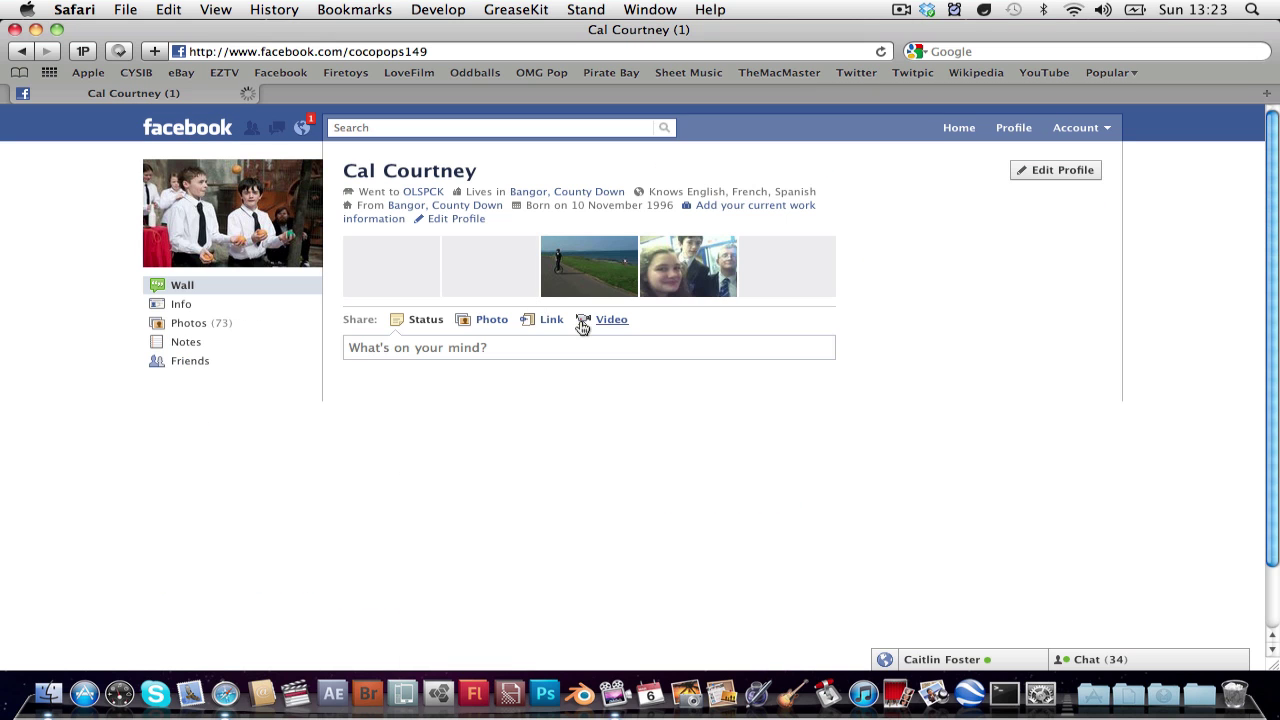
{"action": "left_click", "coordinate": [659, 277]}
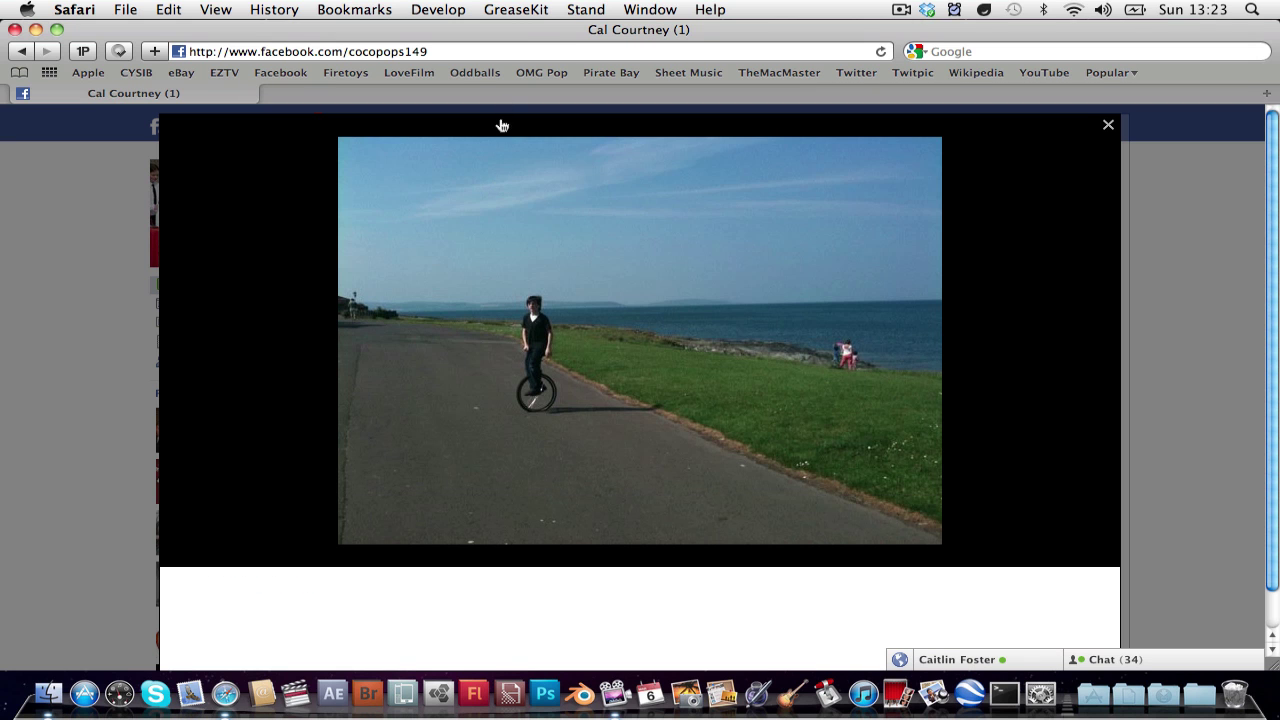
Remove "&theater" from the end of the seaside photo's web address and load the shortened address
{"action": "left_click_drag", "start_coordinate": [733, 51], "coordinate": [665, 52]}
{"action": "key", "text": "BackSpace"}
{"action": "key", "text": "Return"}
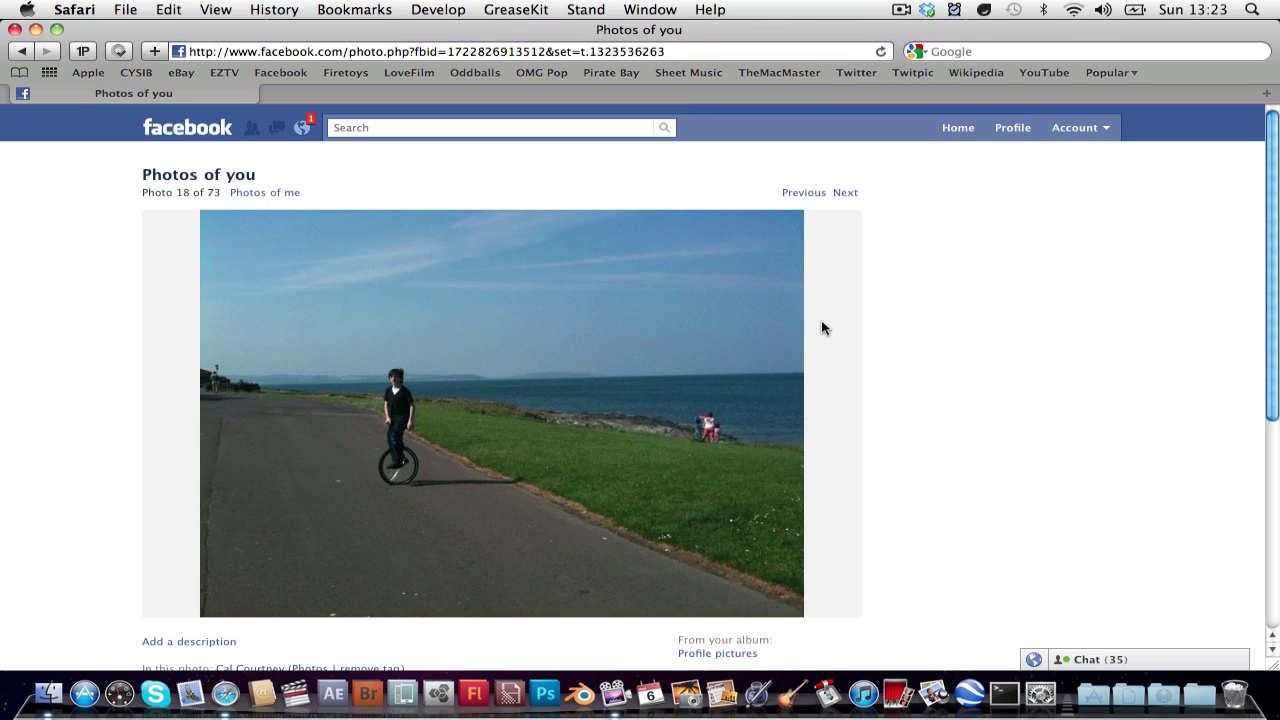